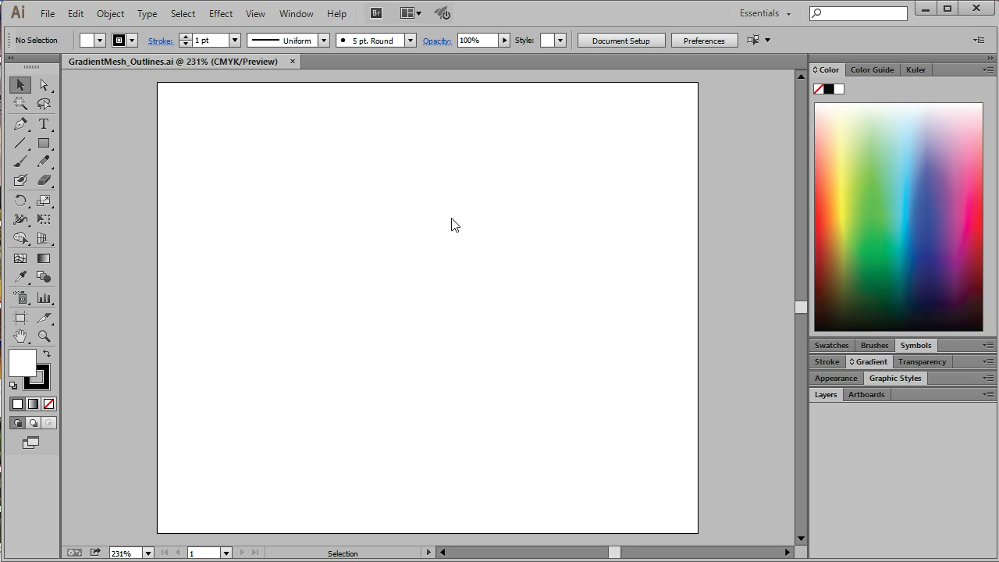
Open the File menu to reach Place… for importing the pepper photo
click(48, 14)
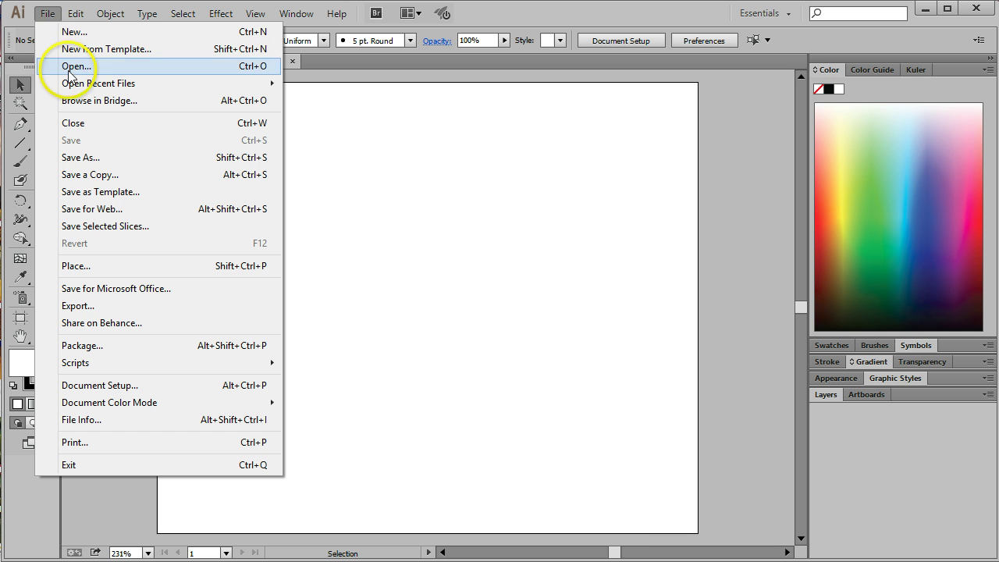
Place file000748418049.jpg embedded, with Link off, as a Template layer
click(88, 269)
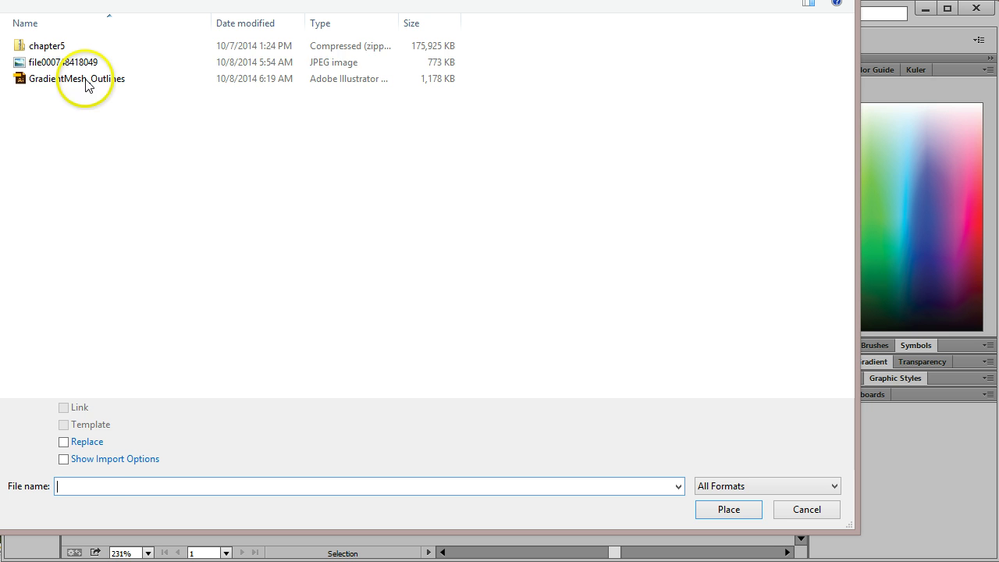
click(84, 66)
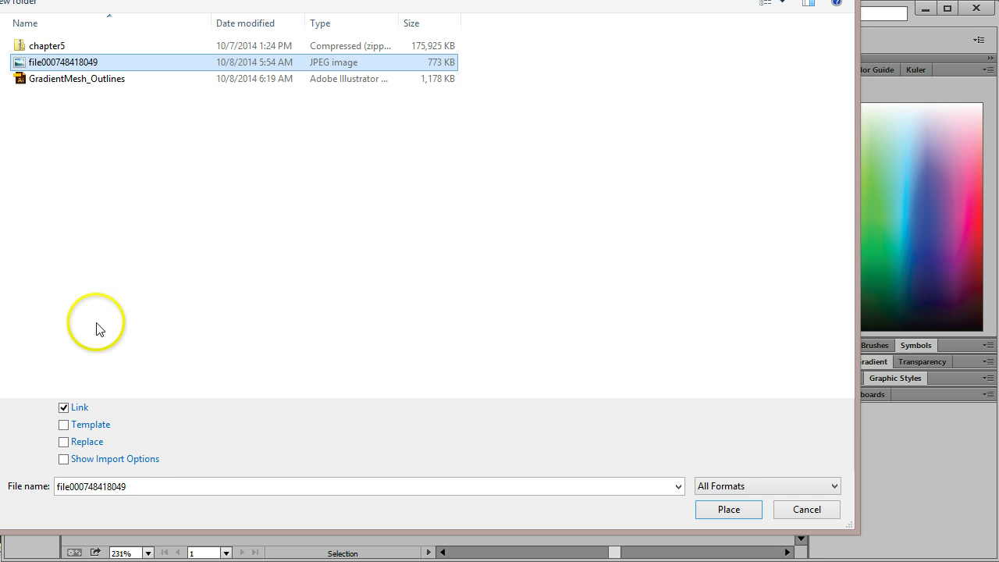
click(64, 408)
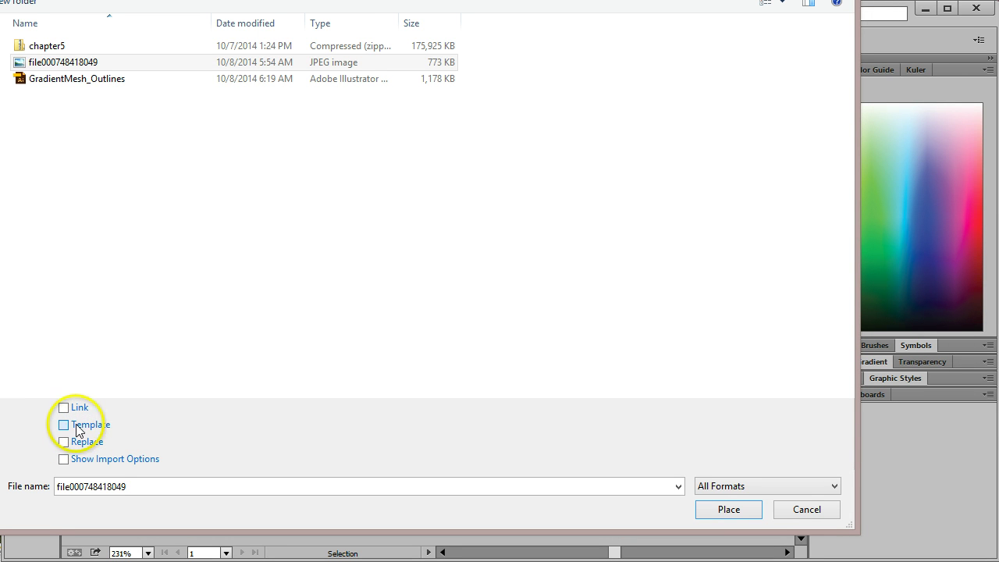
click(78, 429)
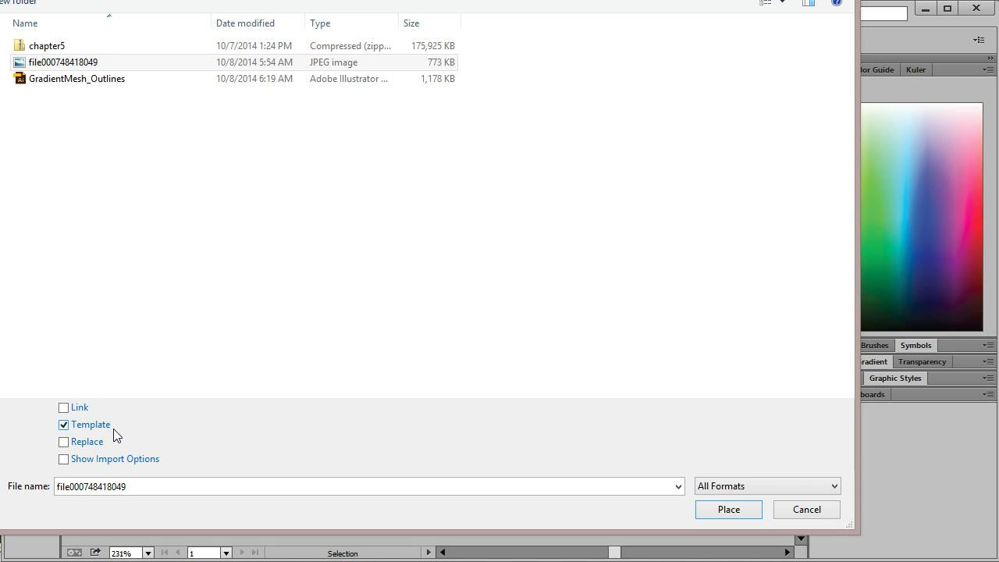
click(749, 516)
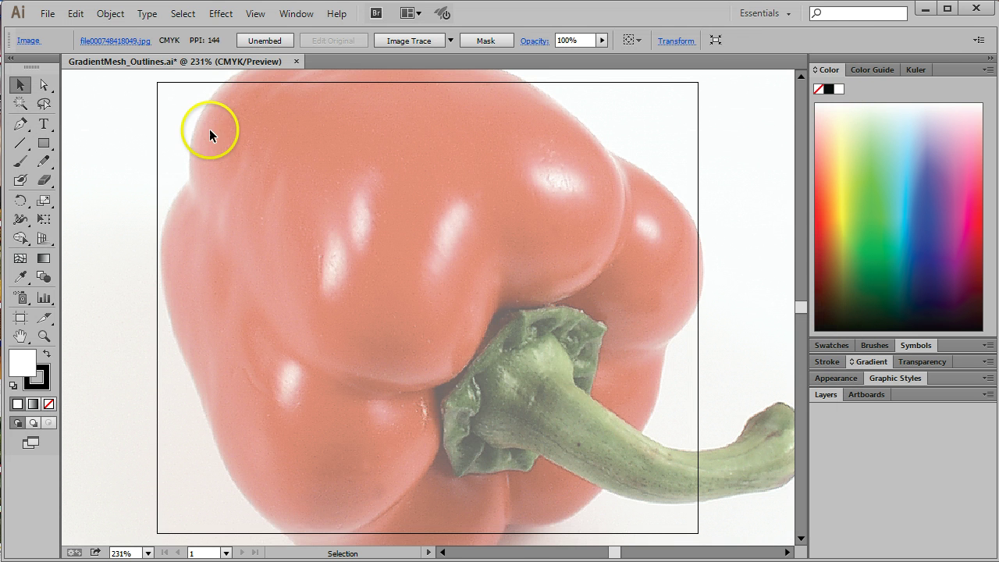
Deselect the photo, return to the Layers list and unlock the Template layer
click(260, 147)
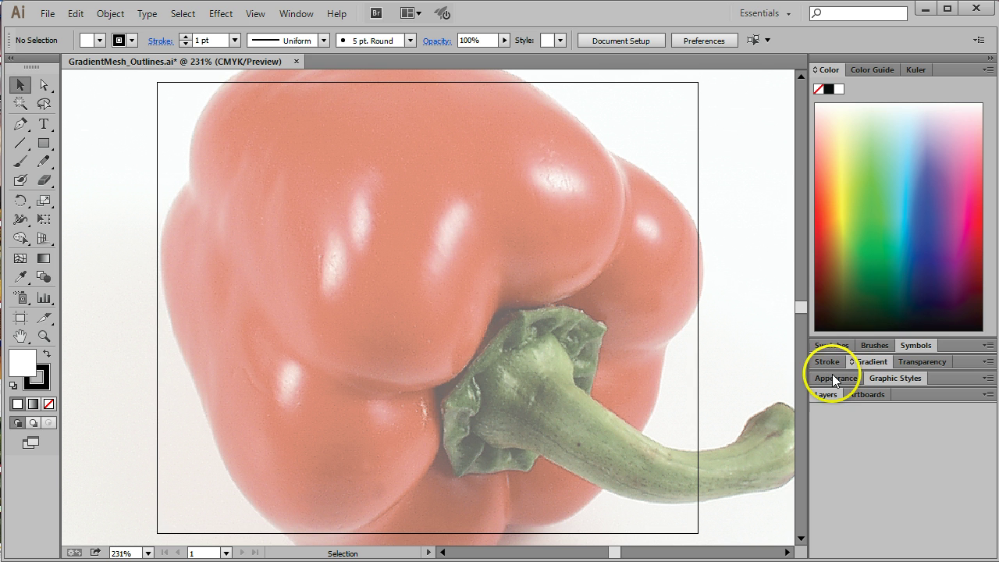
click(855, 393)
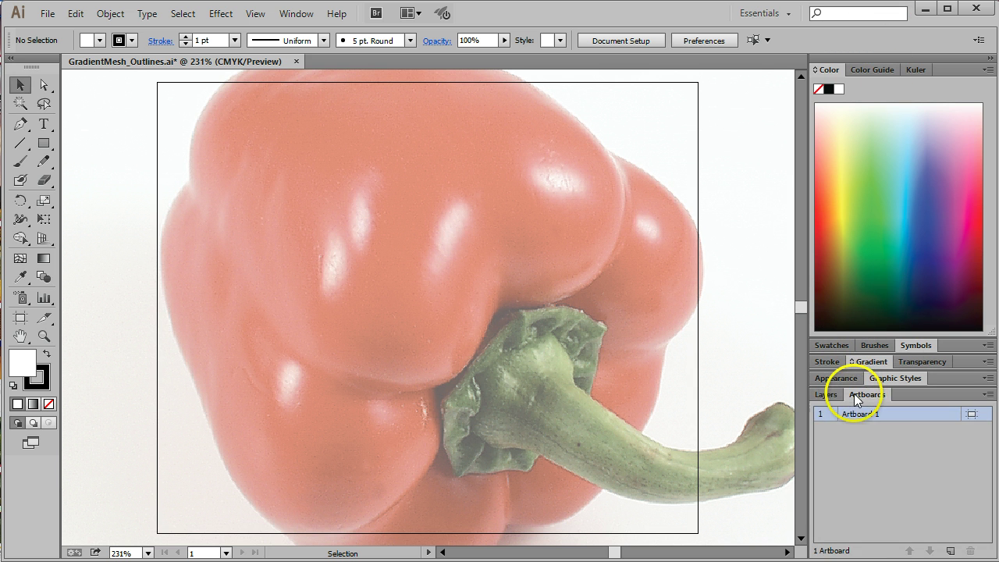
click(829, 394)
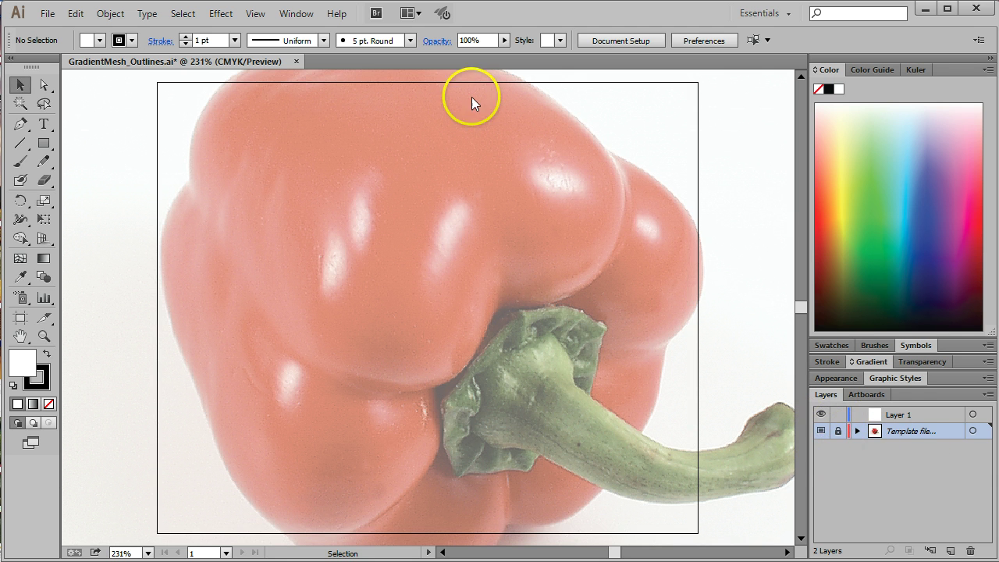
click(837, 432)
Open Layers Panel Options from the flyout, cancel it, and reopen the flyout menu
click(989, 395)
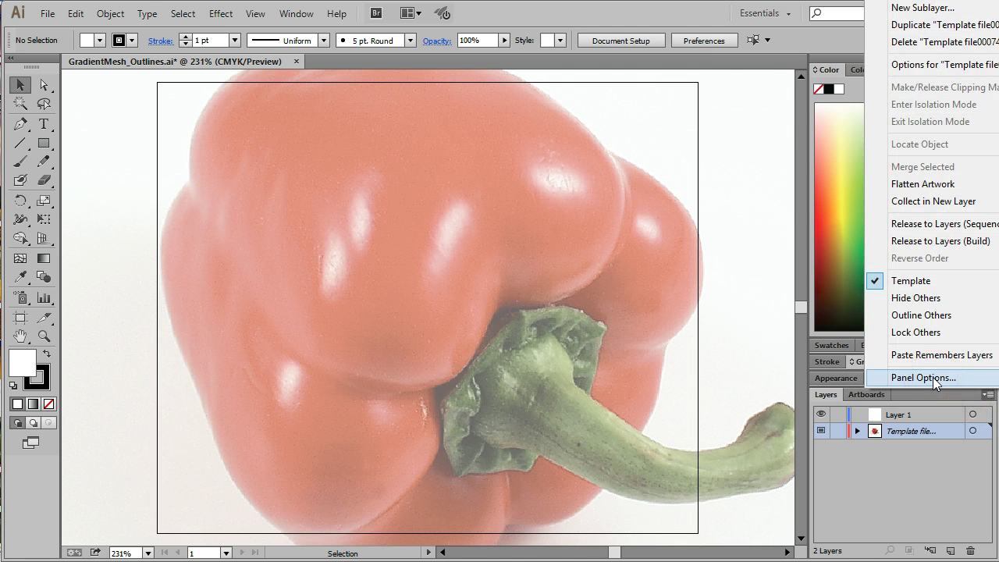
click(932, 377)
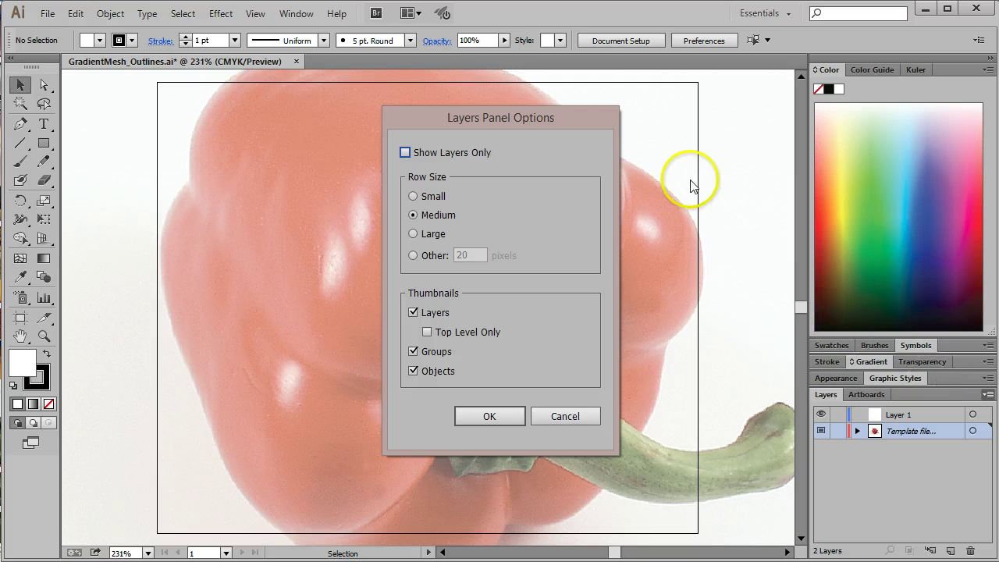
drag(505, 121, 525, 110)
click(608, 411)
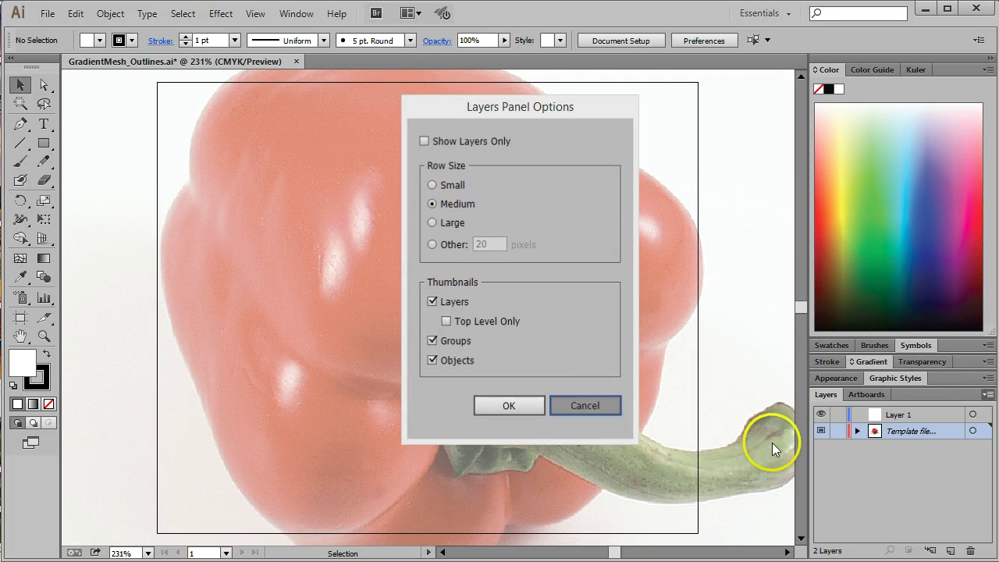
click(989, 395)
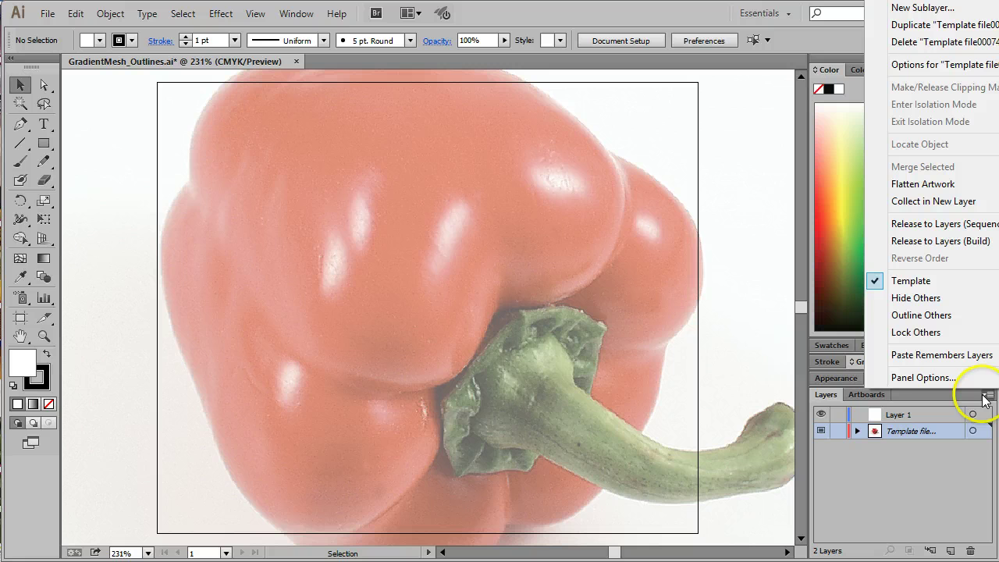
Reconfirm the Template layer options with Template on and images dimmed to 50%
click(915, 65)
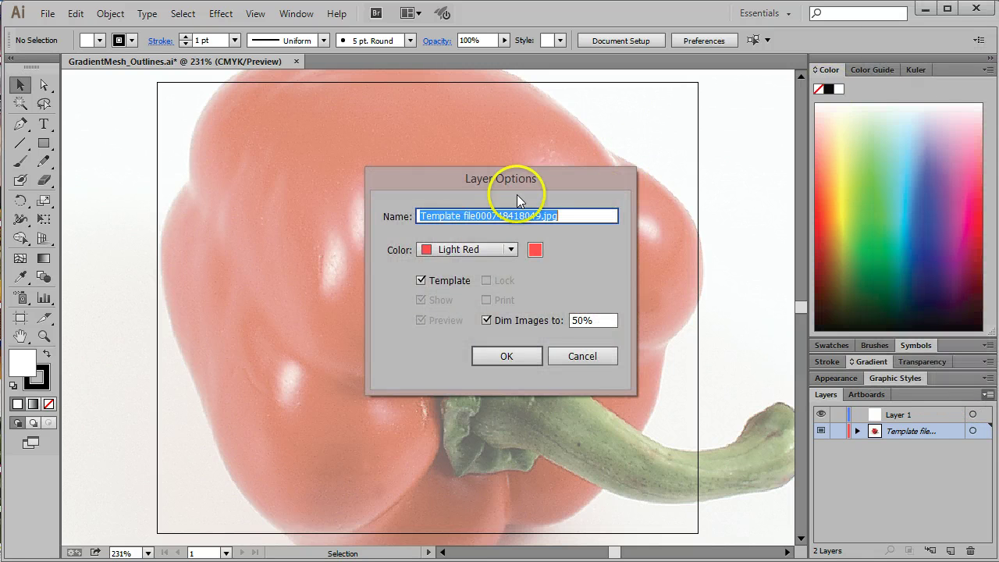
drag(426, 174, 347, 192)
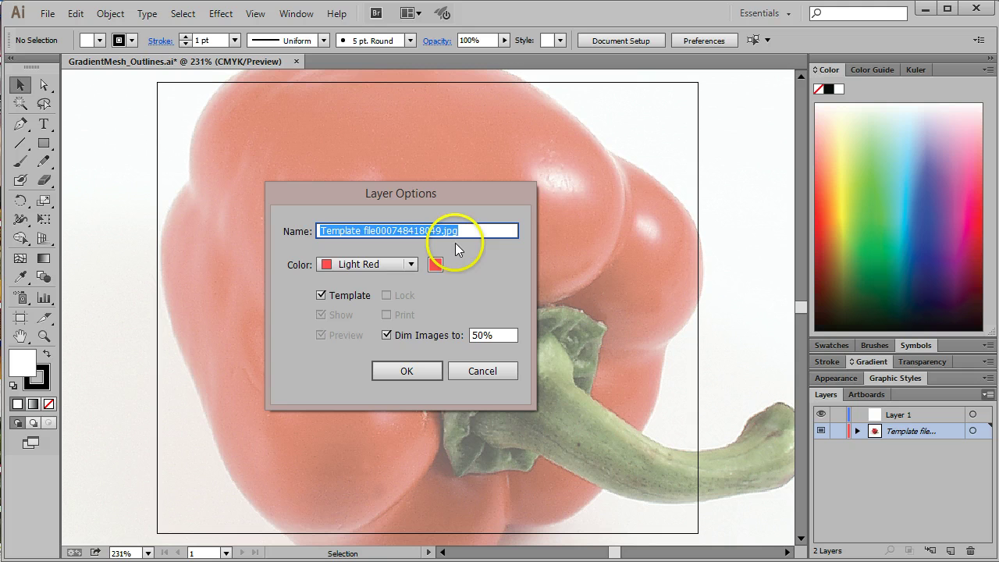
click(320, 295)
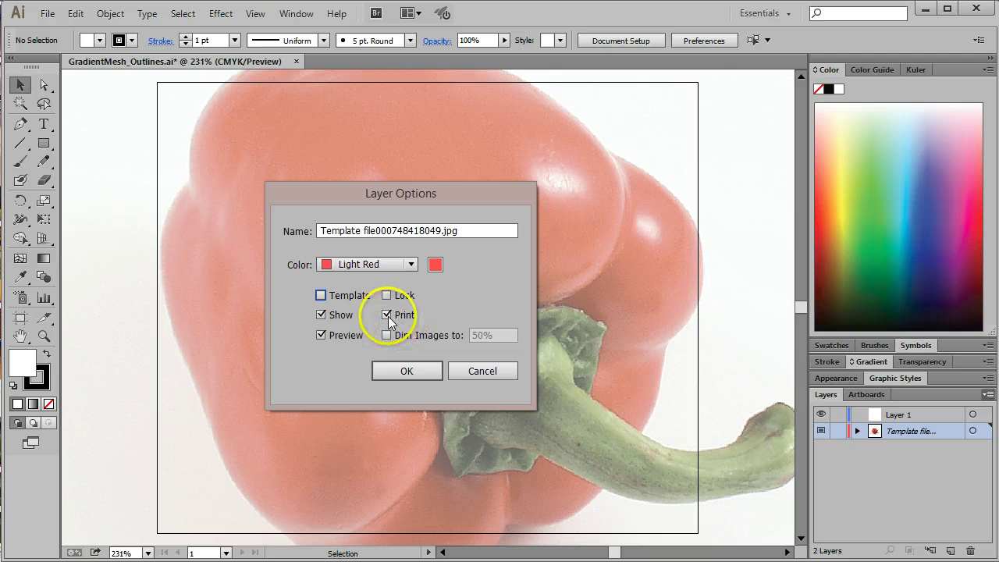
click(321, 296)
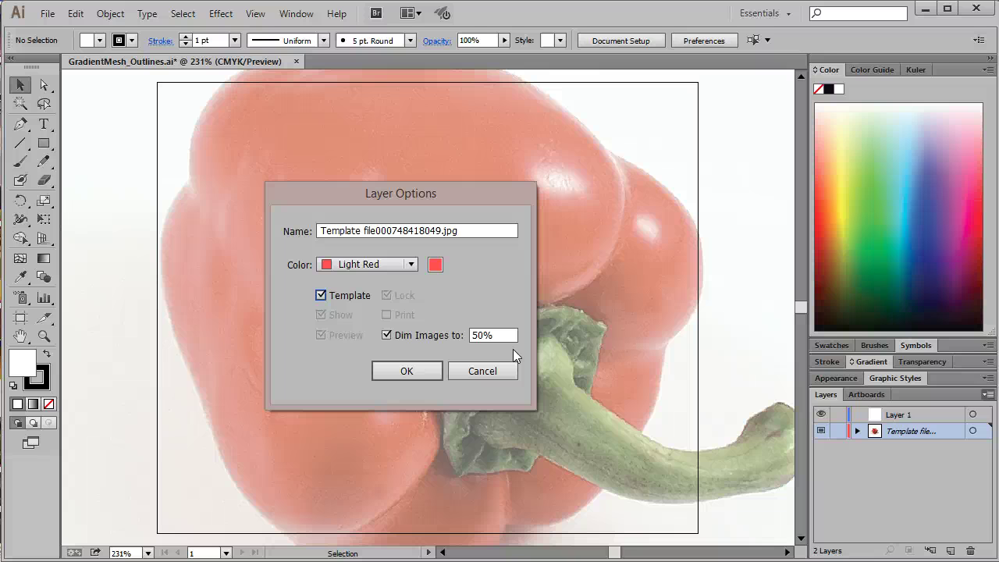
click(408, 371)
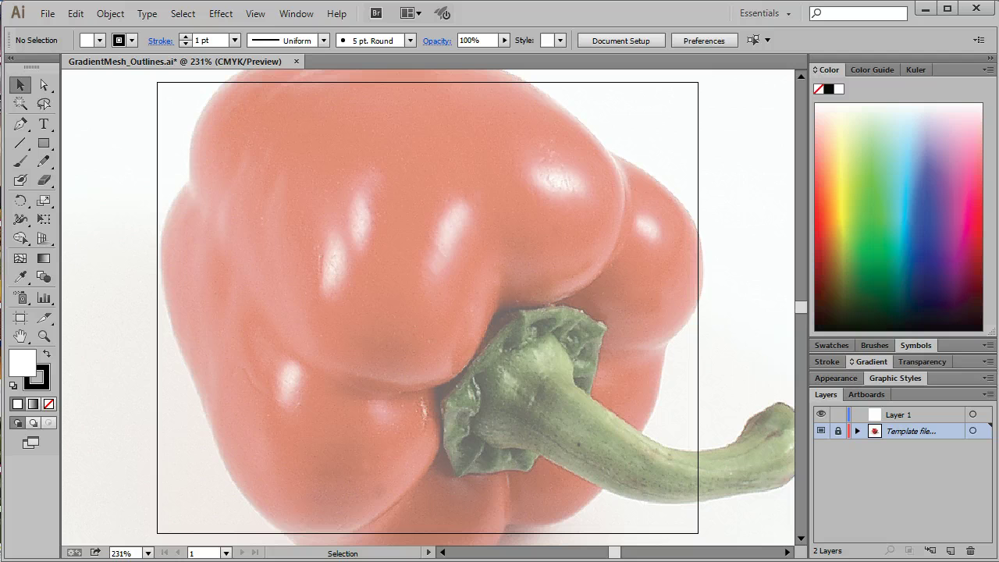
Zoom out to 100% to see the whole page around the pepper photo
click(255, 16)
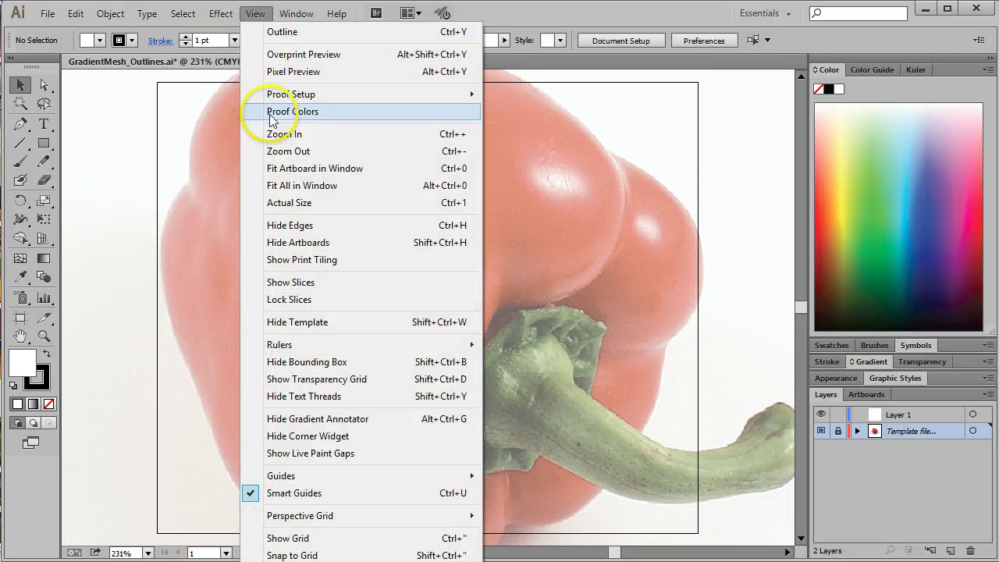
click(300, 151)
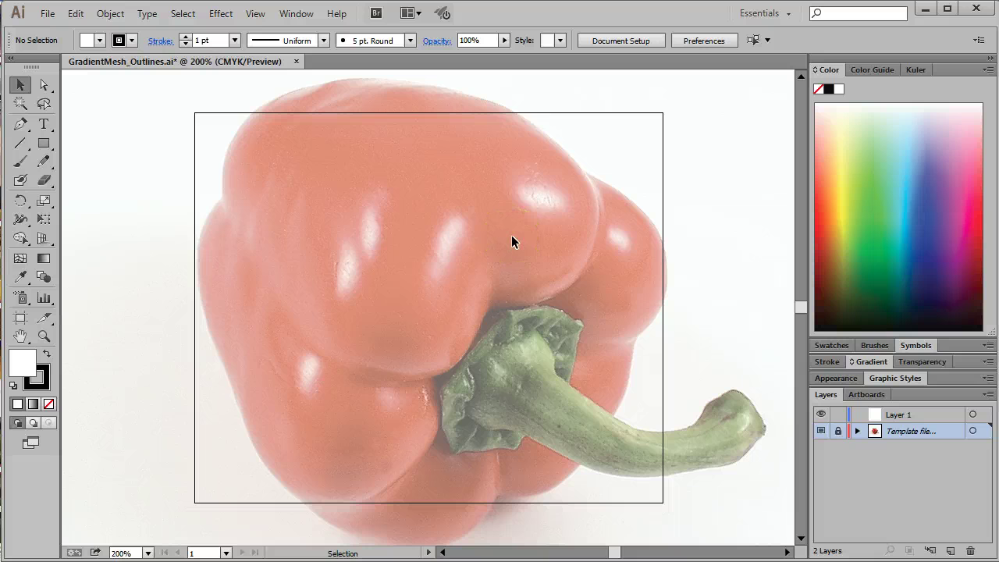
key(ctrl+minus)
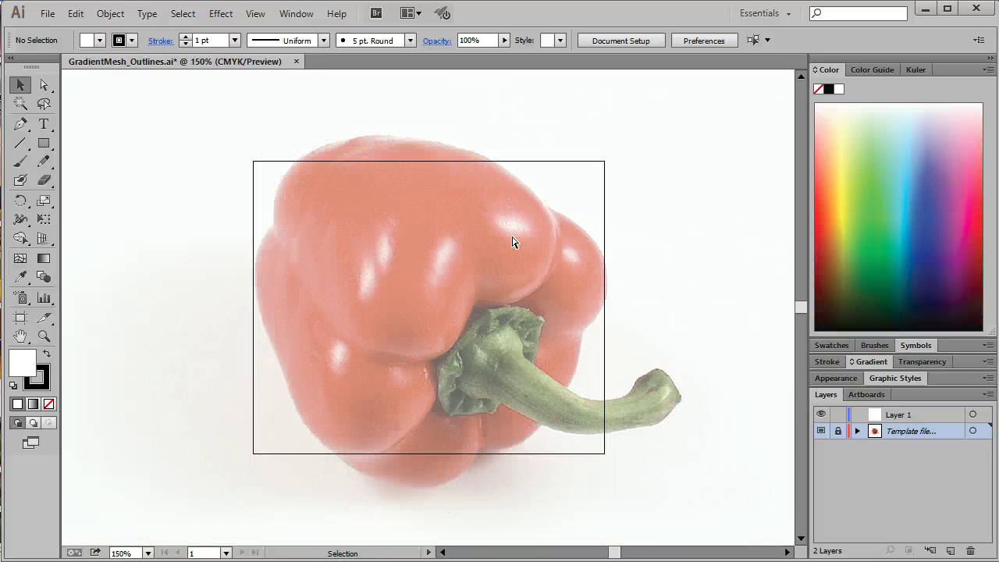
key(ctrl)
key(ctrl+minus)
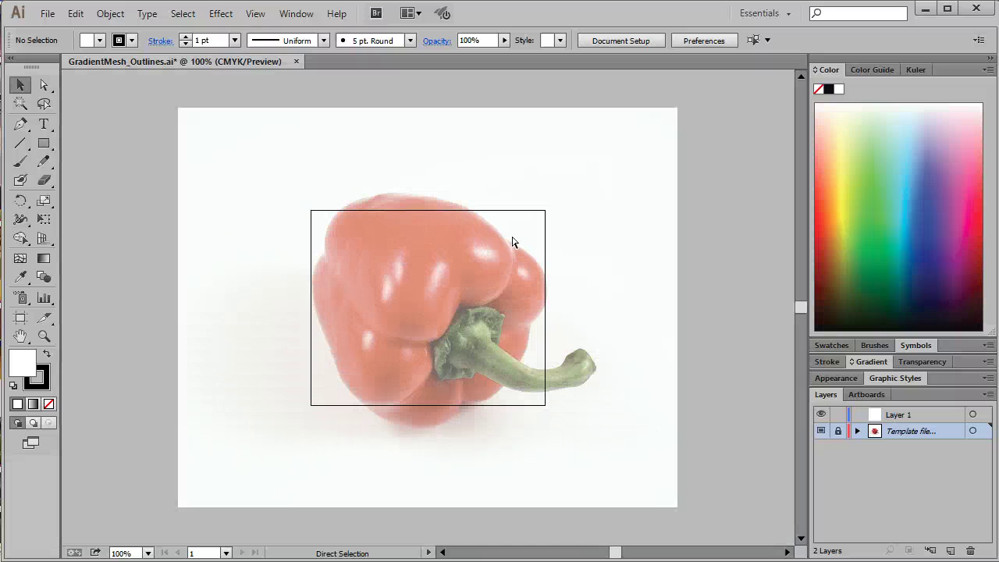
Unlock the Template layer and expand it to show its <Image> object
click(837, 430)
click(858, 432)
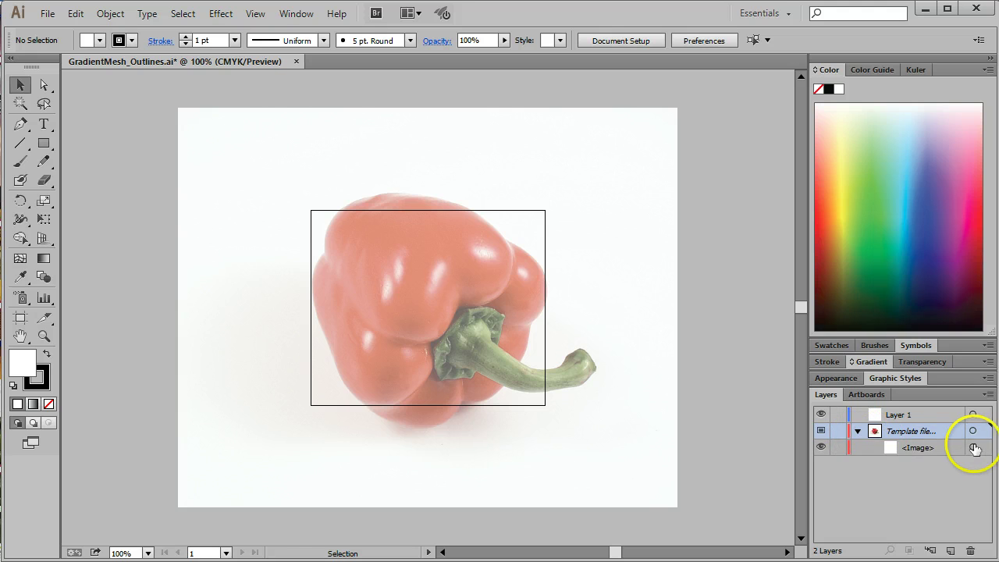
click(858, 432)
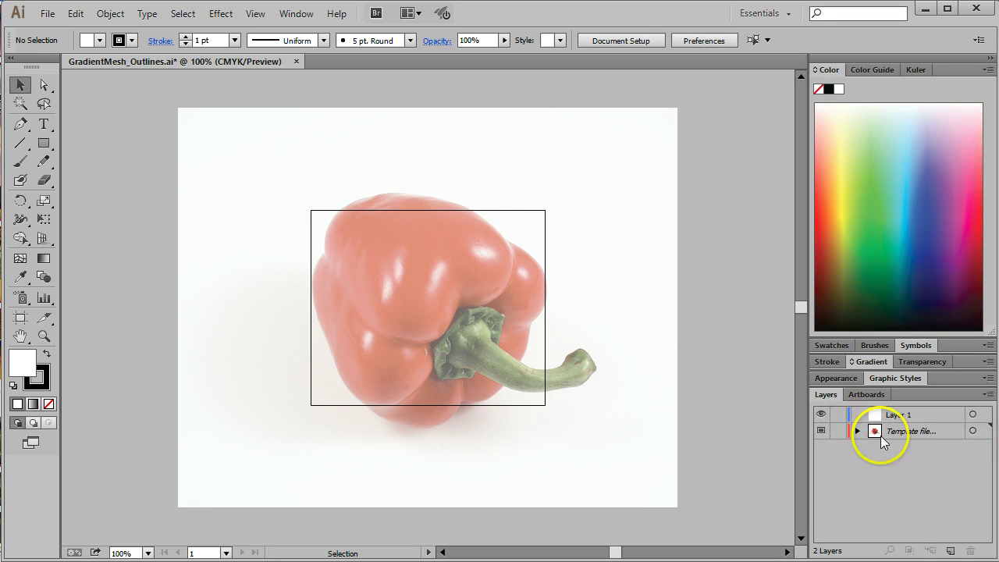
click(858, 432)
Scale the photo to about 364.5 × 291.6 px, recenter it, and relock its layer
click(972, 447)
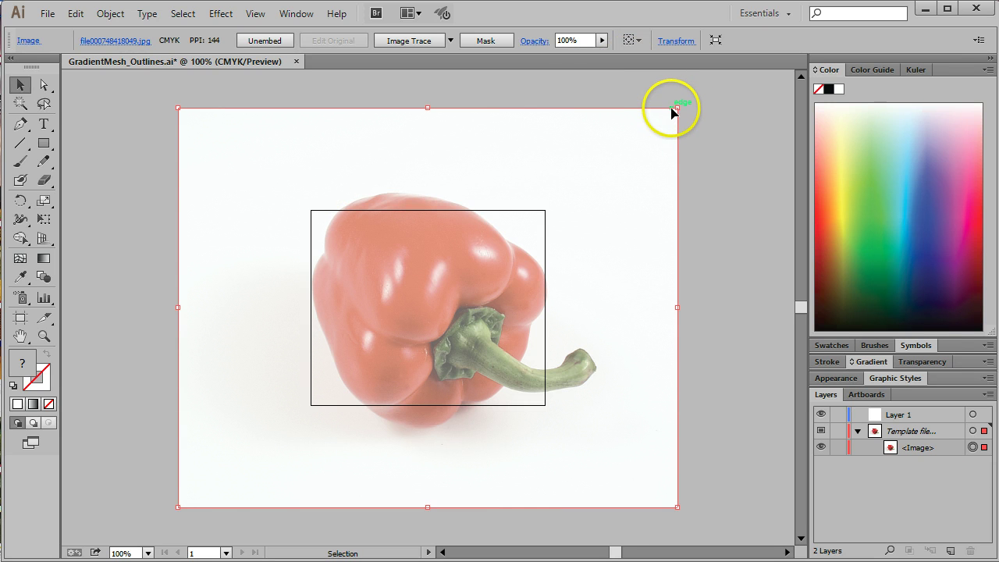
drag(676, 106, 507, 221)
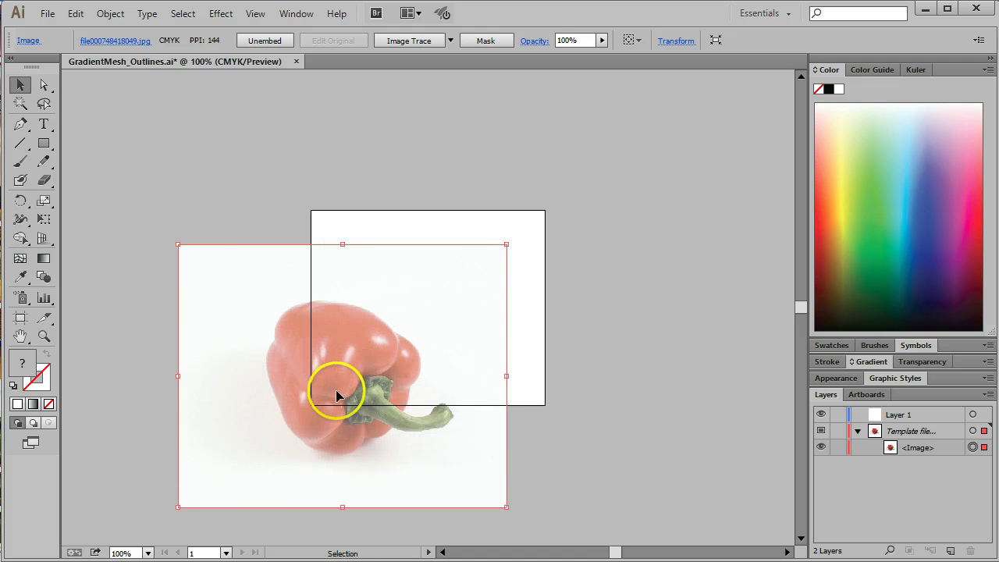
drag(337, 390, 423, 310)
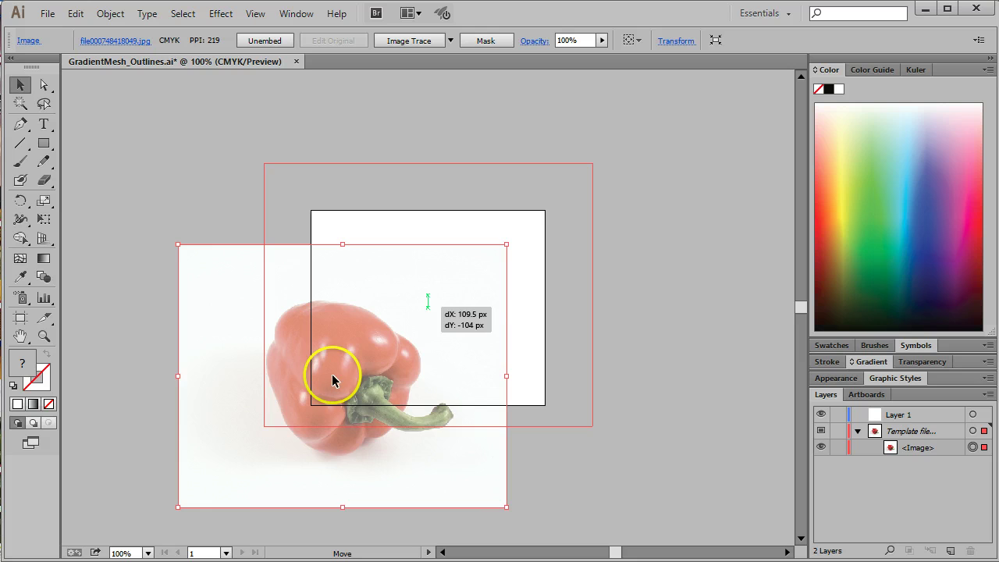
drag(333, 380, 334, 384)
drag(434, 286, 419, 294)
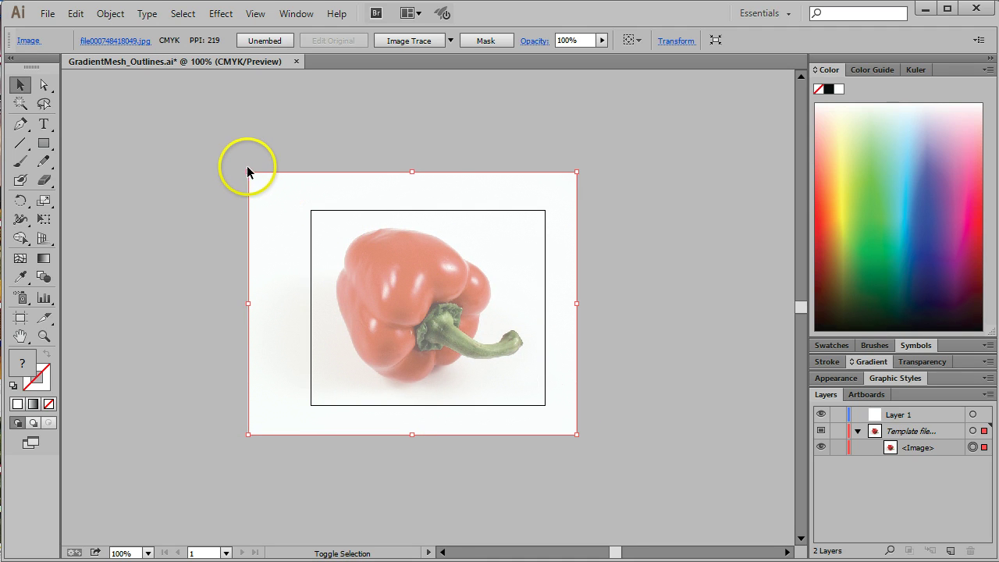
drag(250, 173, 292, 206)
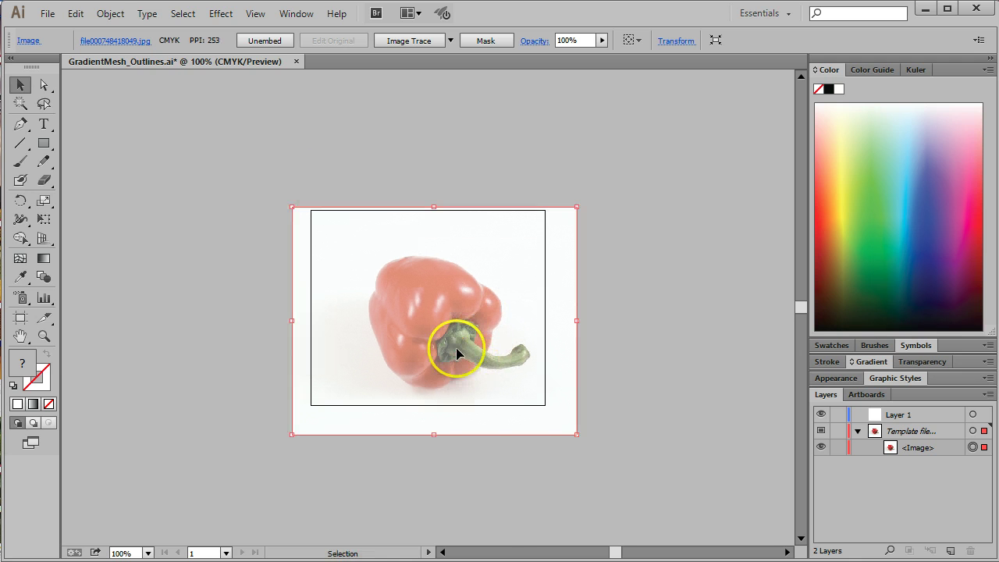
drag(456, 347, 463, 328)
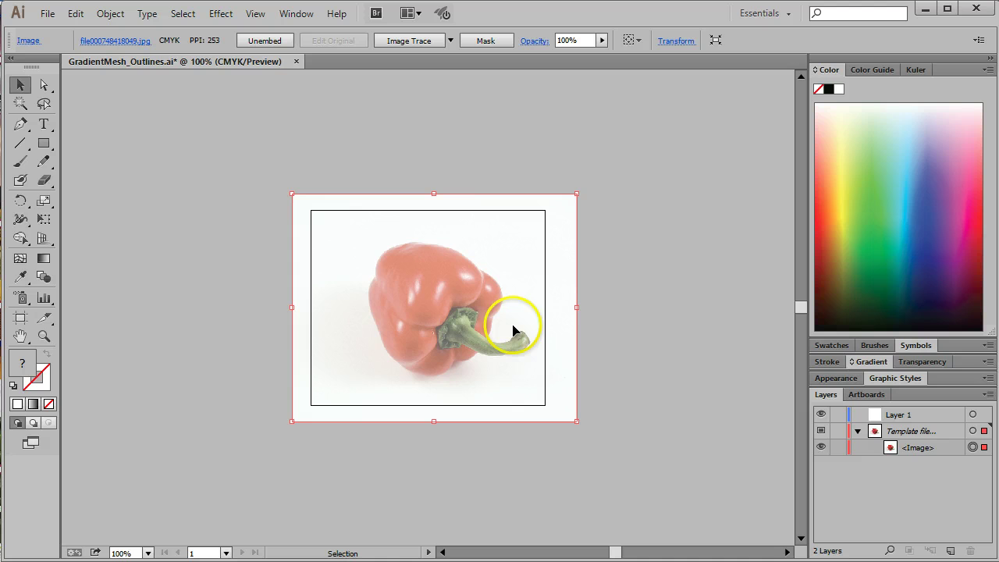
click(837, 432)
click(858, 432)
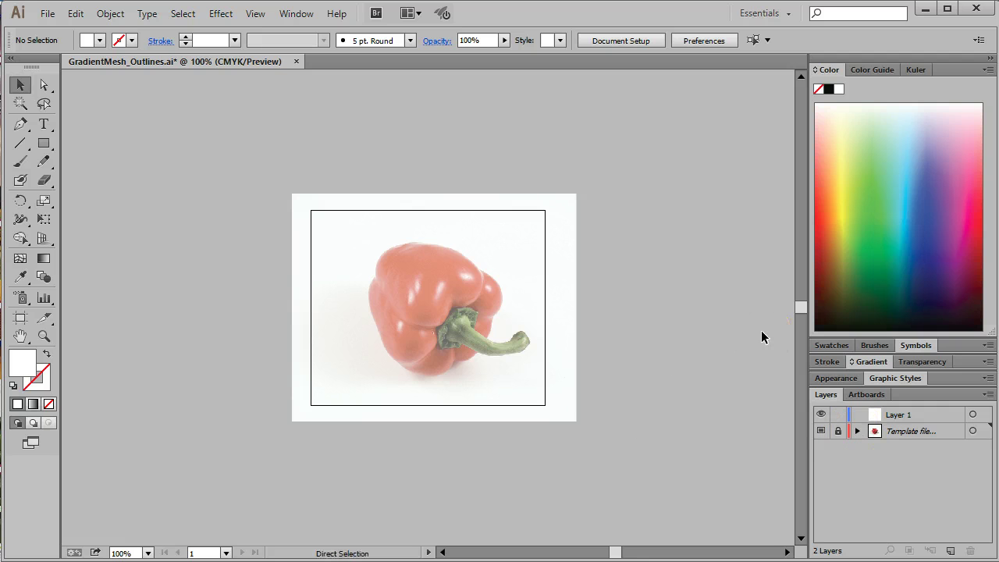
Fit the artboard in the window, pick the Pen tool, and target Layer 1
key(ctrl+0)
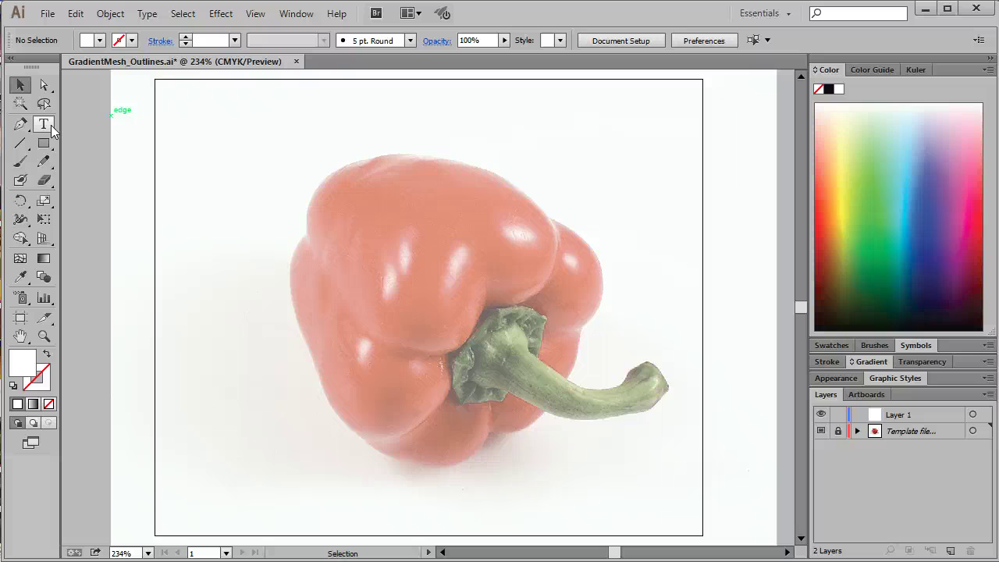
click(20, 125)
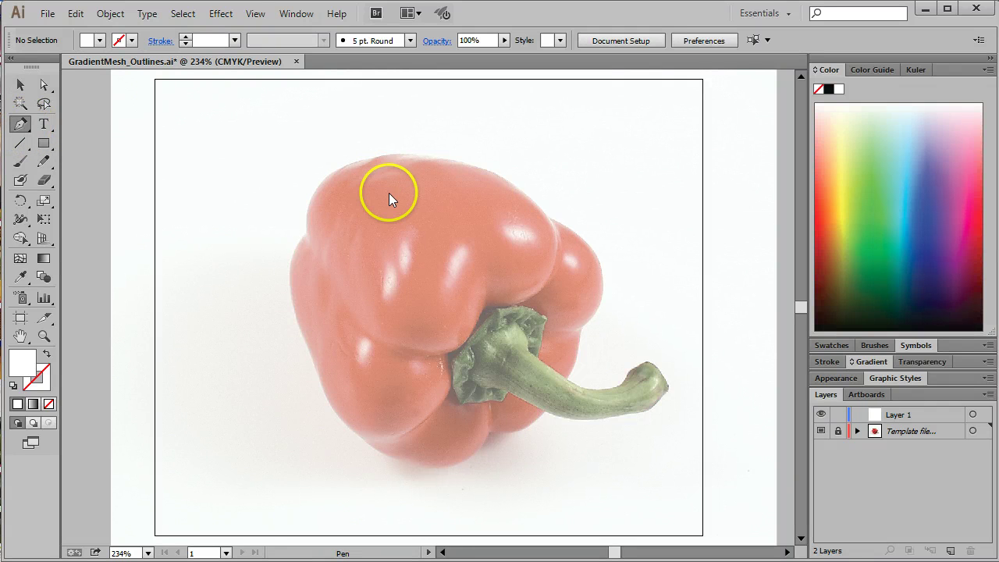
click(922, 414)
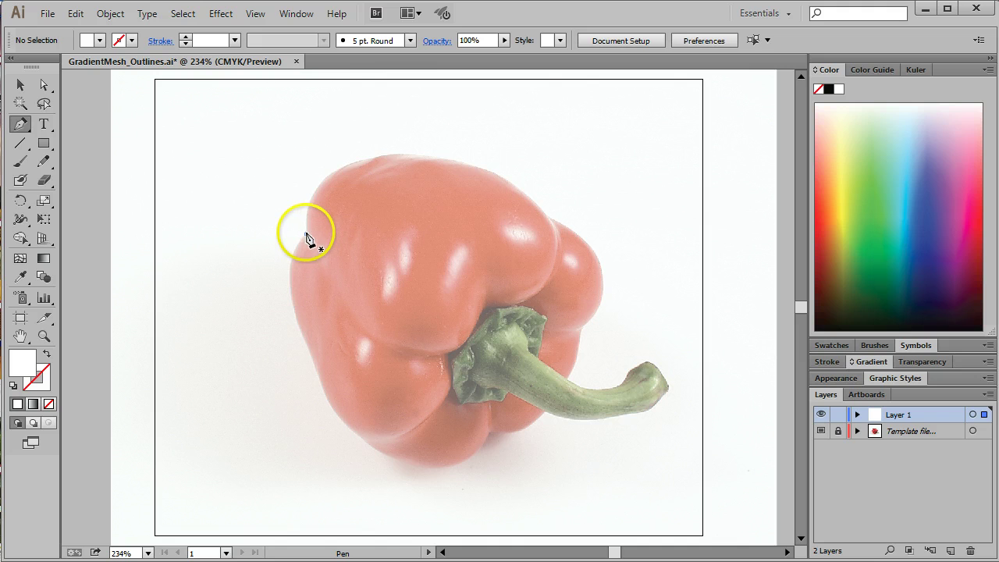
Trace the pepper's top section with curved Pen anchors, closing the path at the start
drag(305, 233, 463, 353)
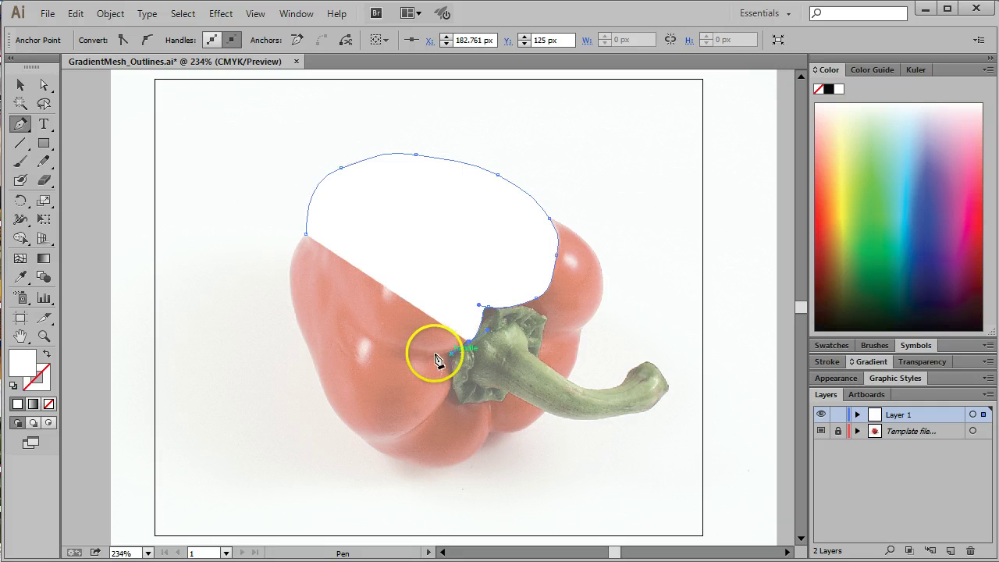
drag(394, 354, 373, 338)
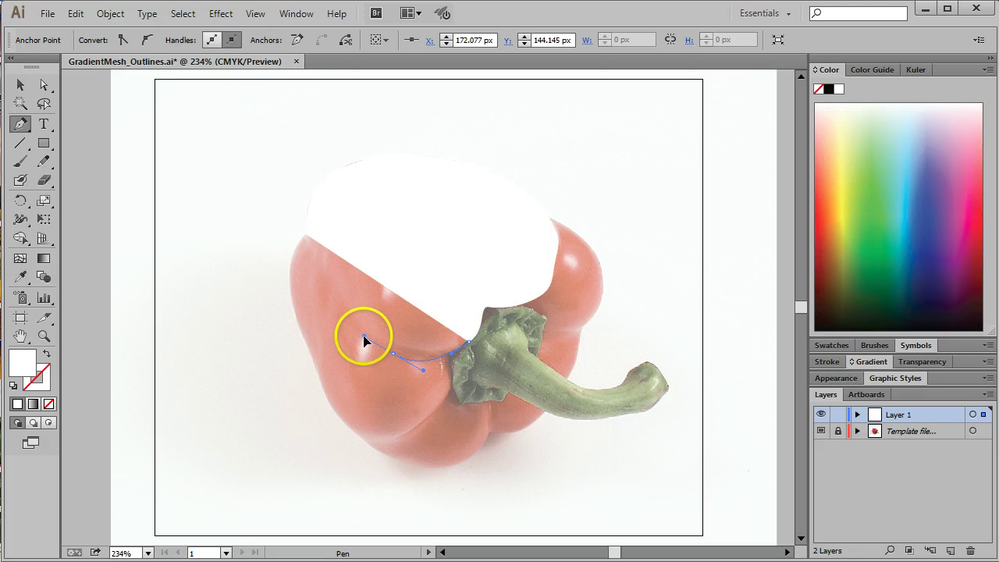
drag(305, 234, 305, 197)
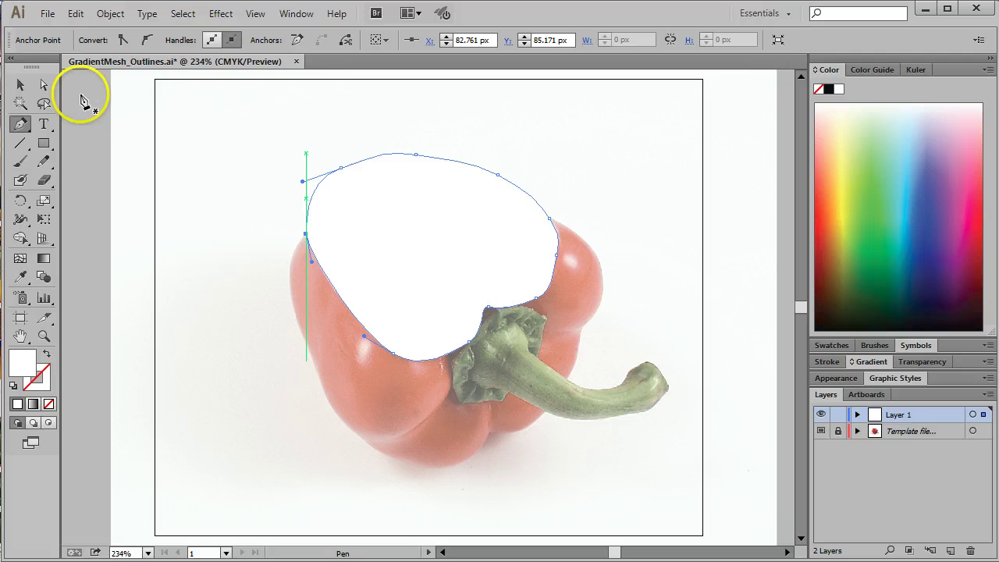
Reshape the top curve and the stem-side anchor's curve using Direct Selection and Anchor Point tools
click(44, 85)
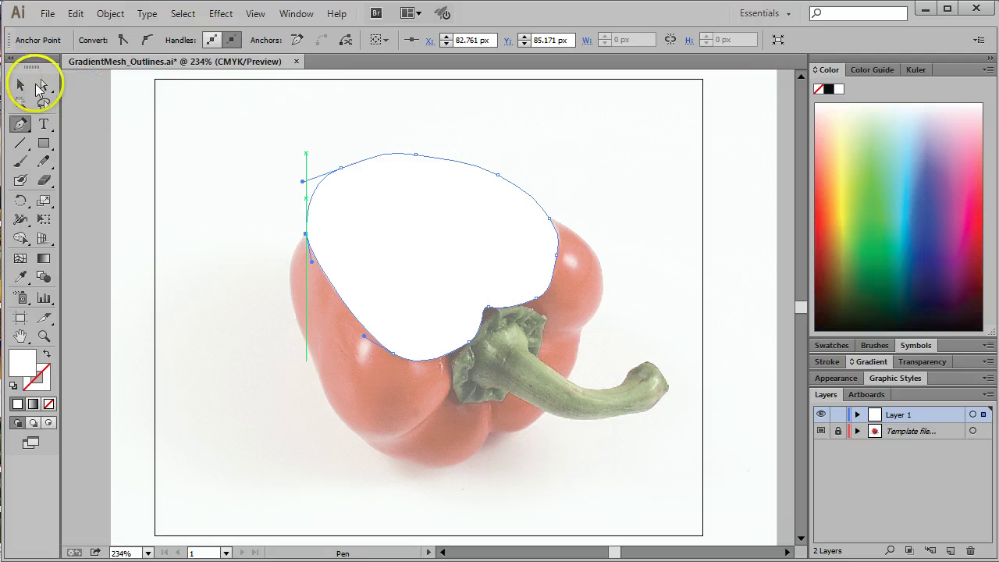
click(416, 156)
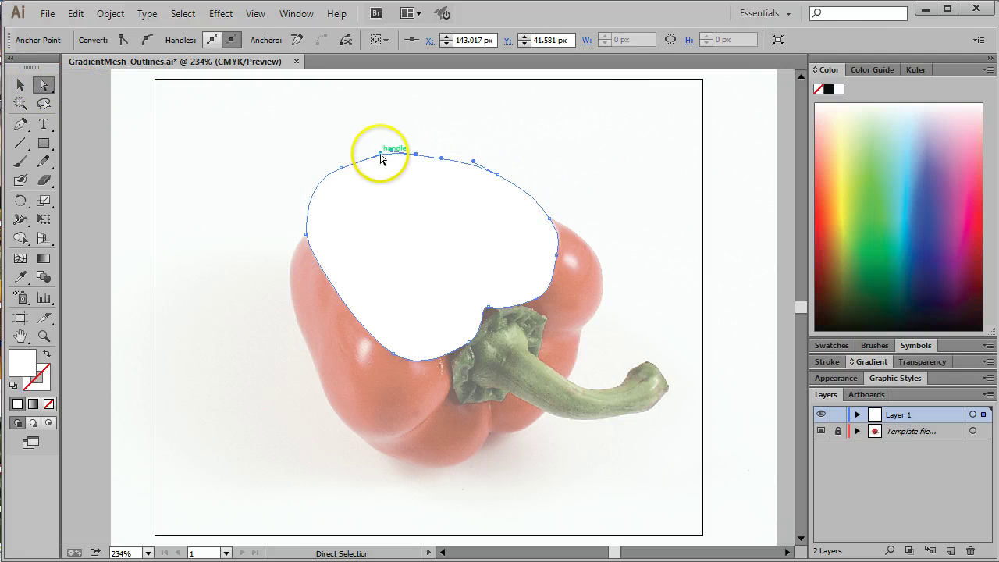
drag(381, 158, 372, 158)
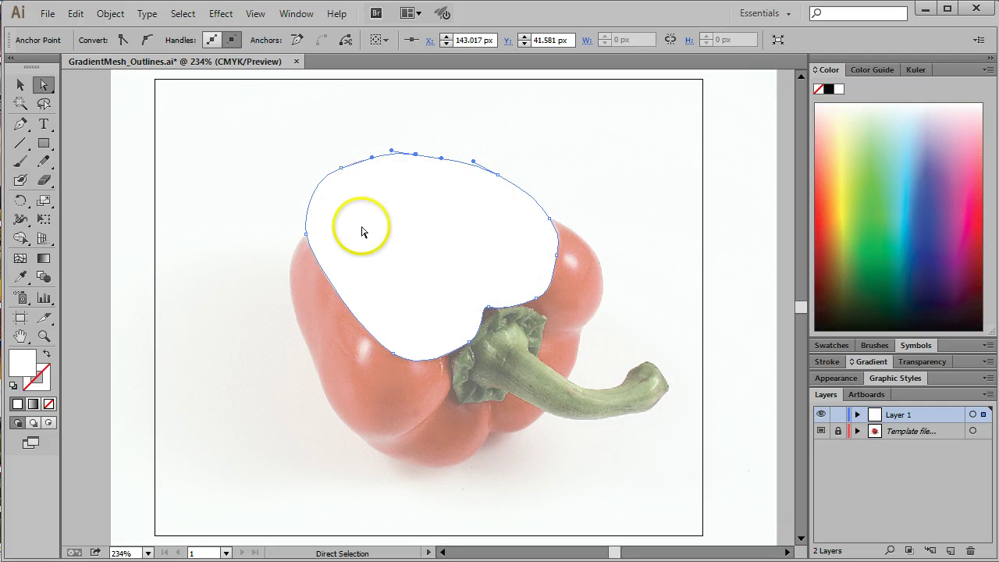
click(487, 310)
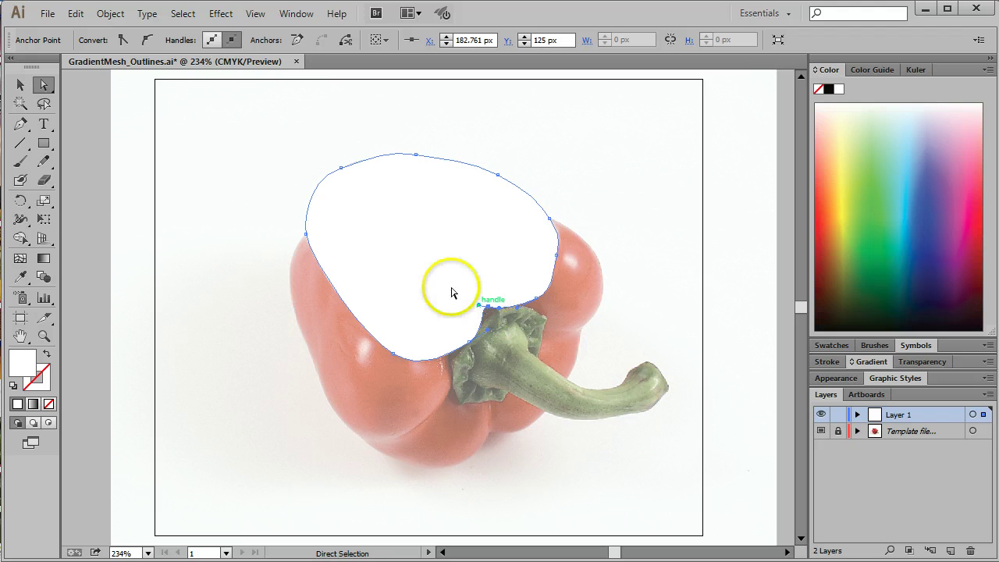
drag(20, 123, 567, 334)
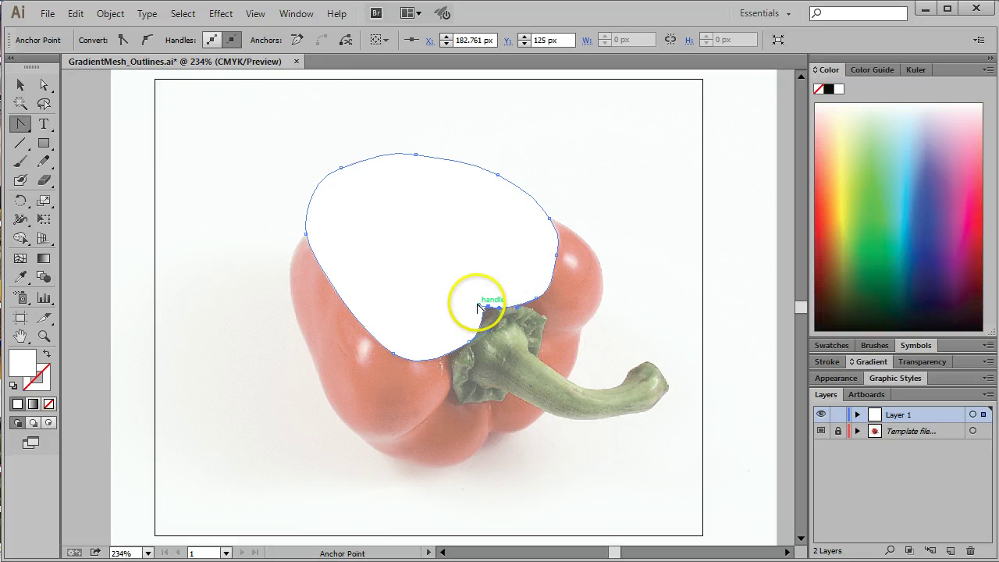
drag(478, 307, 487, 316)
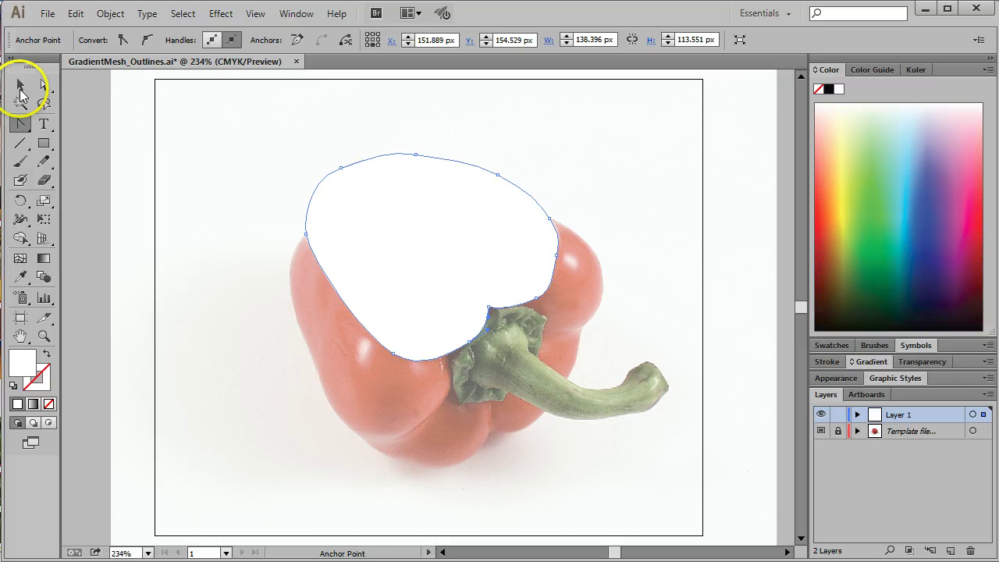
click(20, 86)
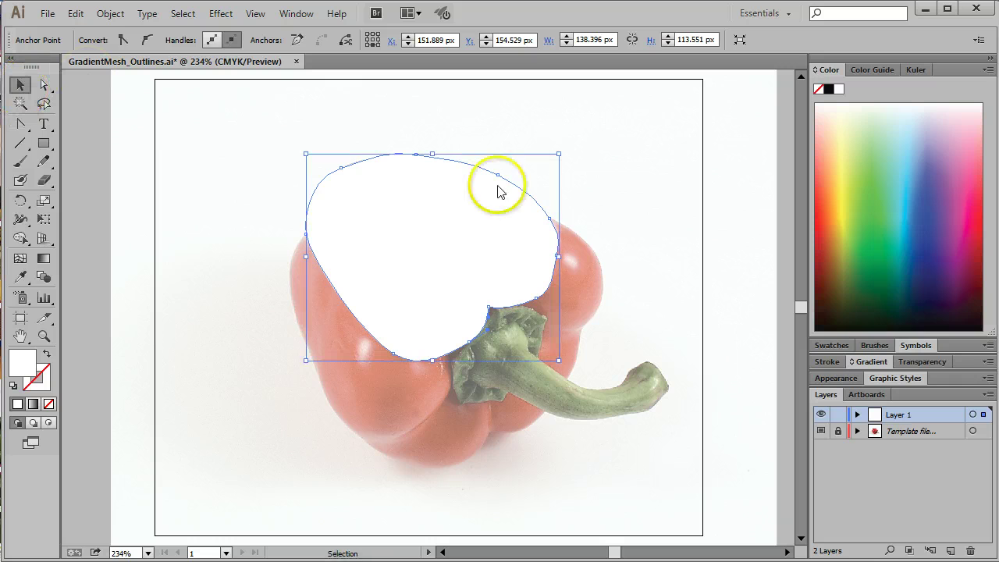
click(285, 279)
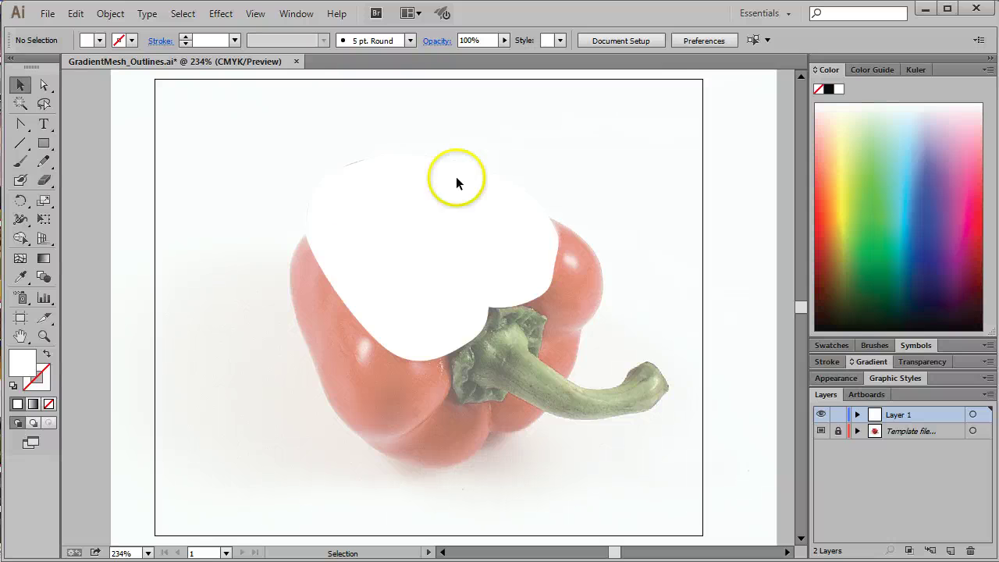
Adjust the traced shape's upper-left anchor, then deselect and return to the Pen tool
click(44, 85)
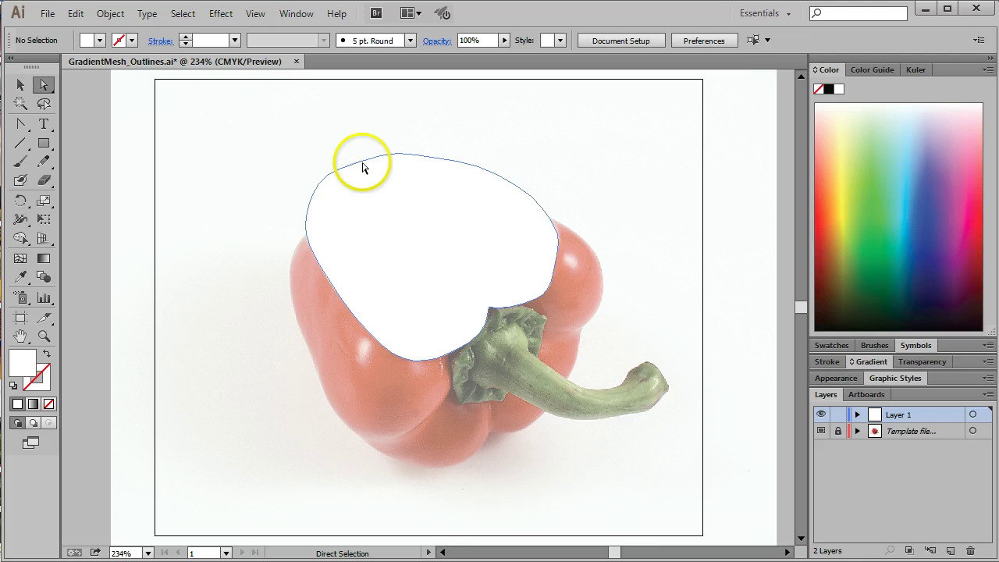
click(362, 167)
drag(339, 173, 340, 173)
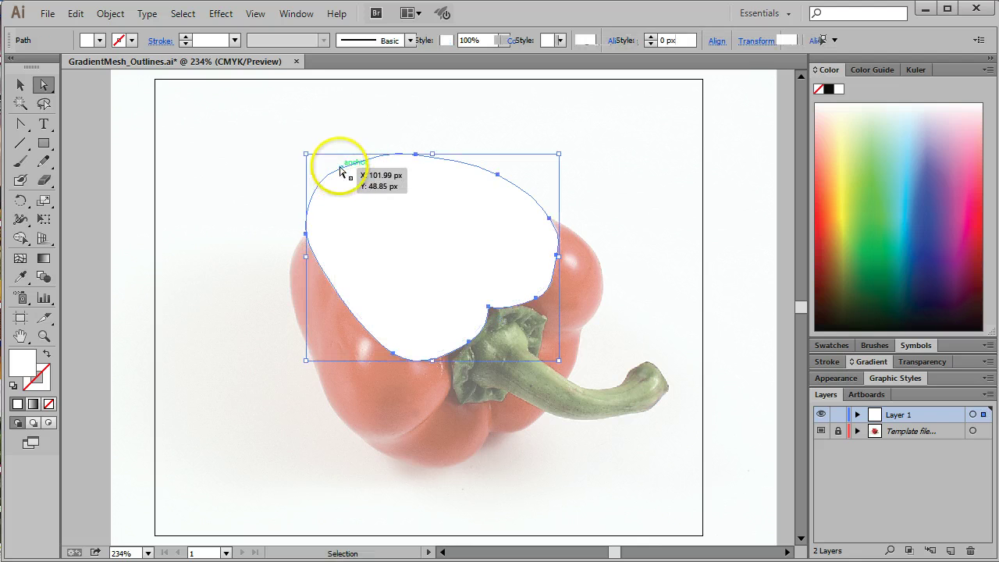
click(340, 172)
click(341, 172)
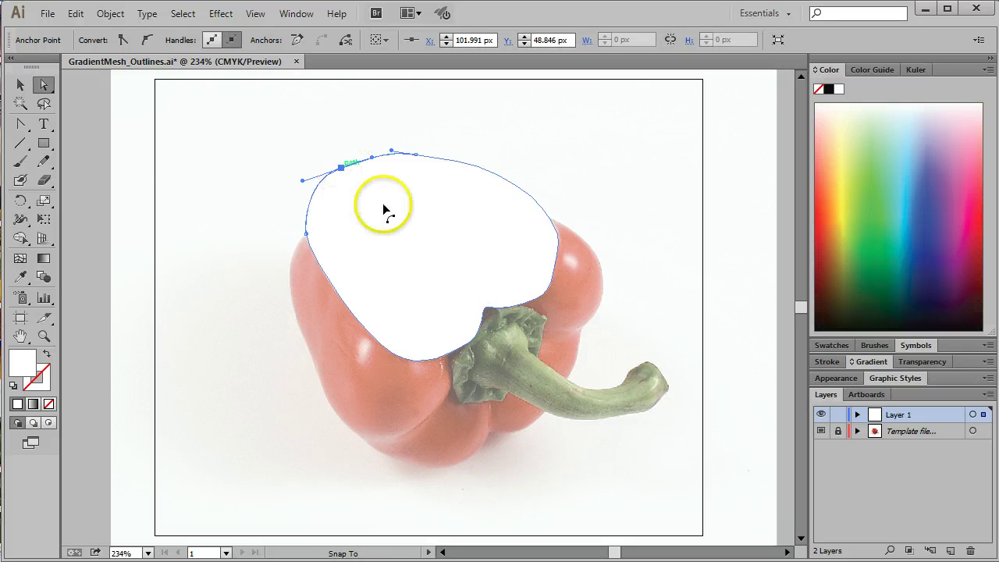
click(19, 86)
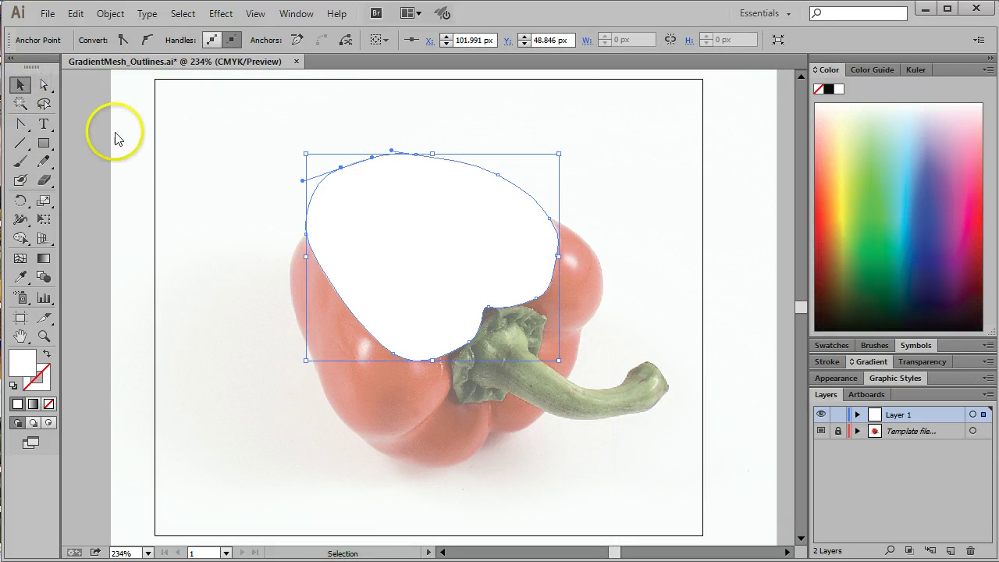
click(622, 170)
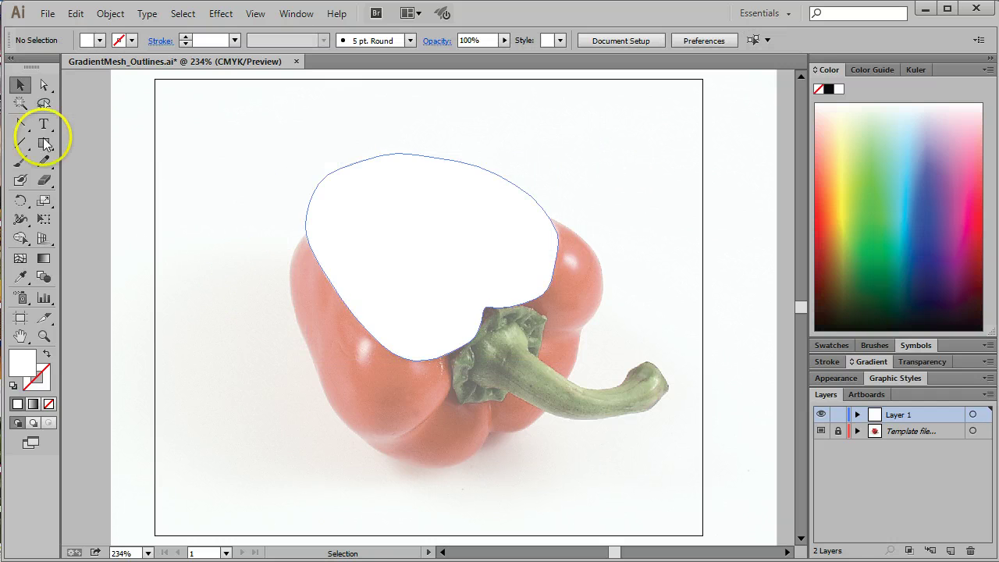
drag(21, 127, 78, 123)
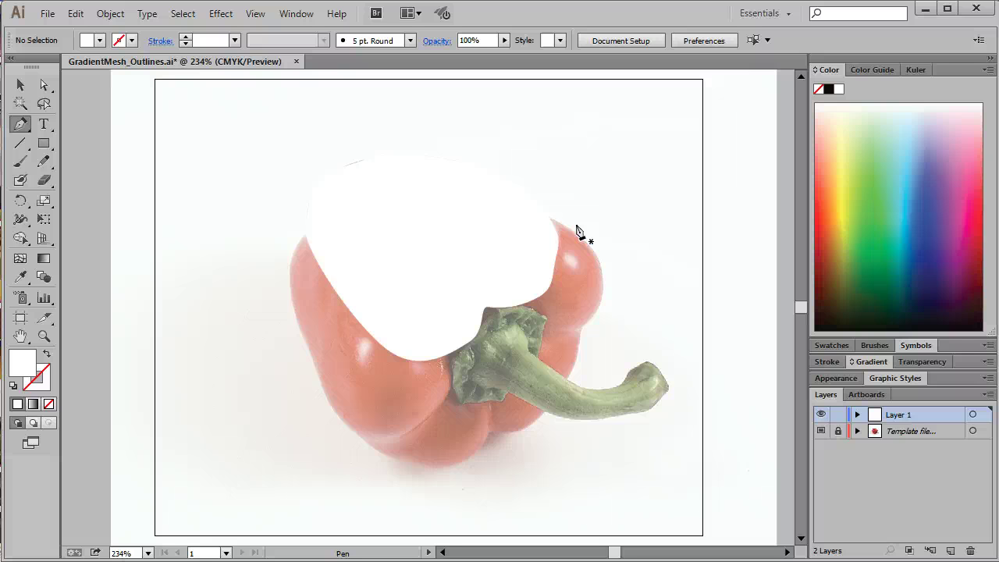
Switch to Outline view, check the traced top-section path, then deselect it
click(256, 15)
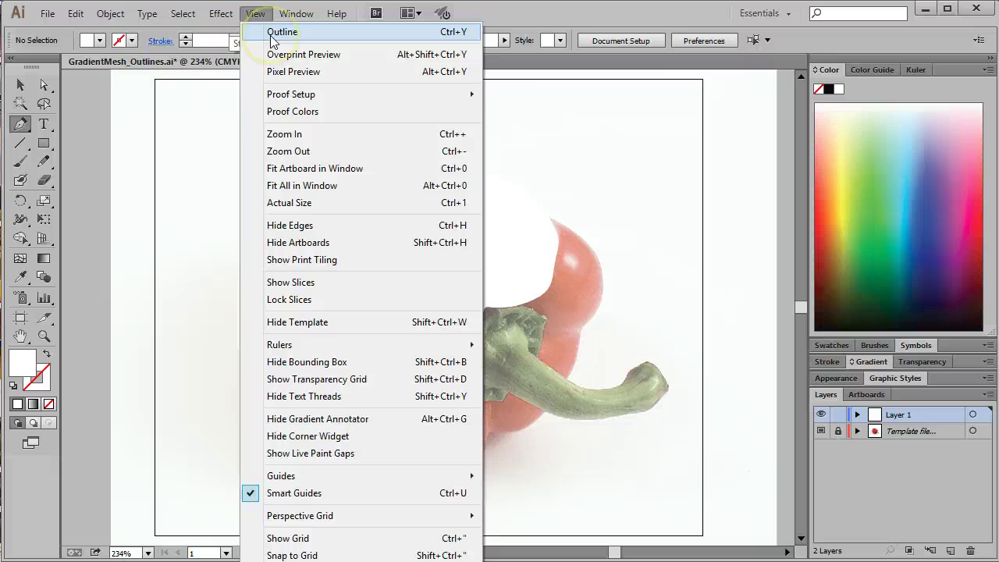
click(281, 32)
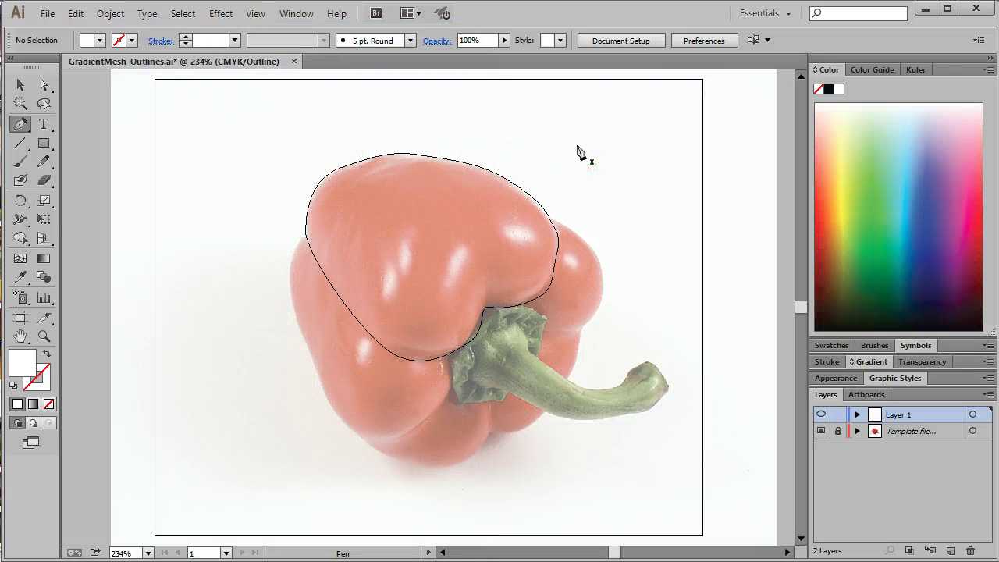
ctrl+click(544, 202)
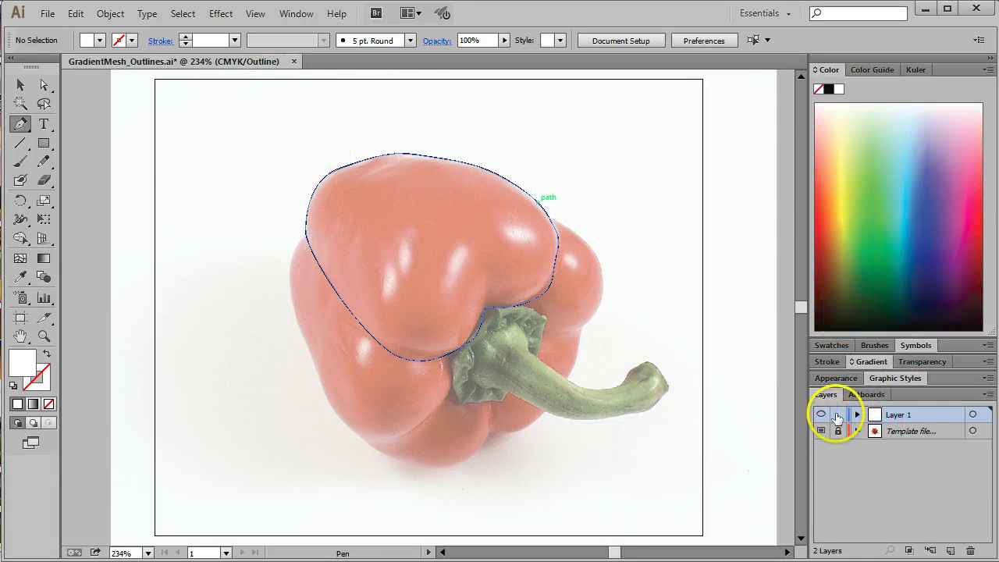
key(ctrl+shift+a)
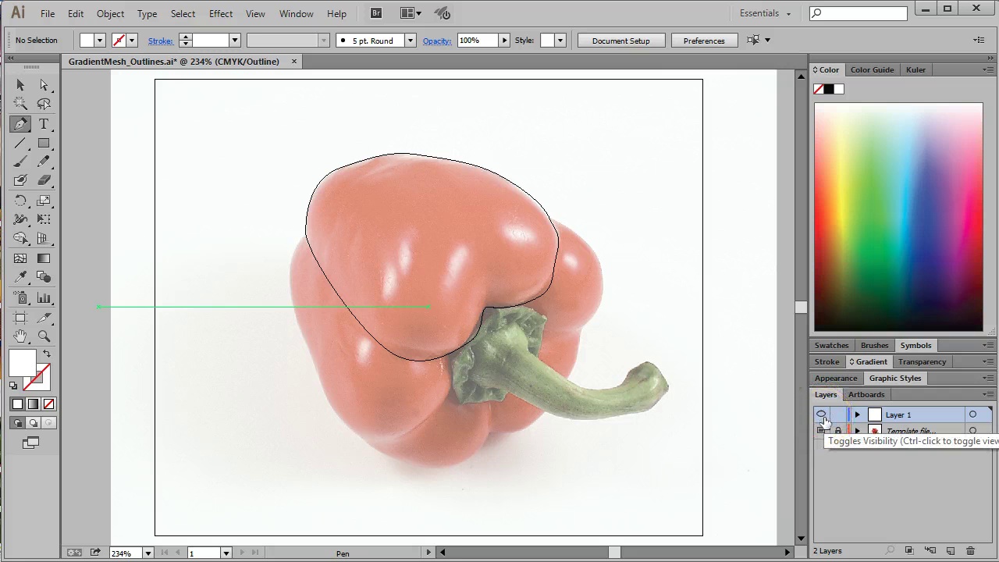
click(821, 419)
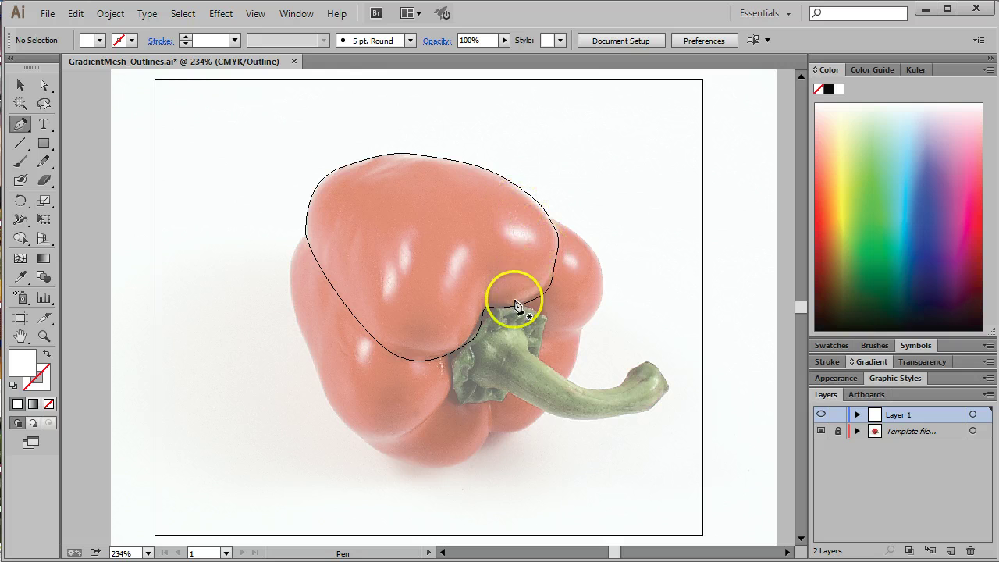
Pen-trace a curved closed outline around the upper-right lobe, ending on its start point
click(539, 213)
drag(559, 220, 495, 267)
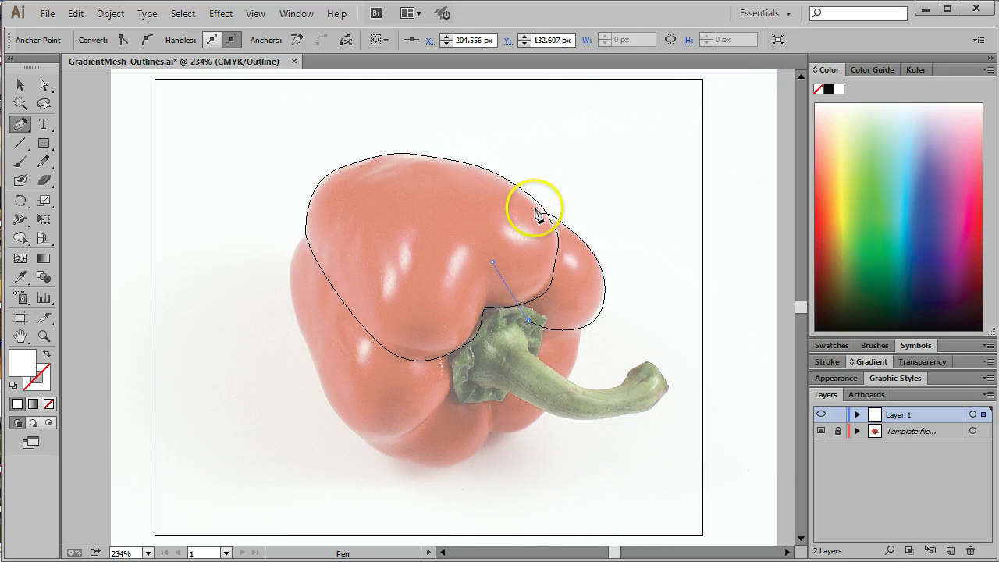
drag(539, 217, 546, 208)
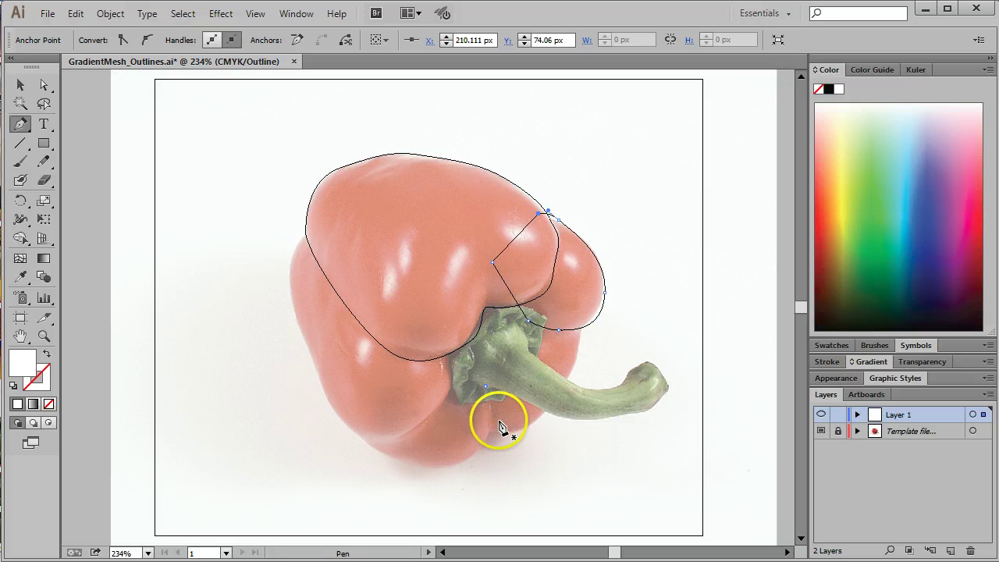
Draw a closed curved outline around the section right of the stem, starting below it
drag(492, 392, 493, 435)
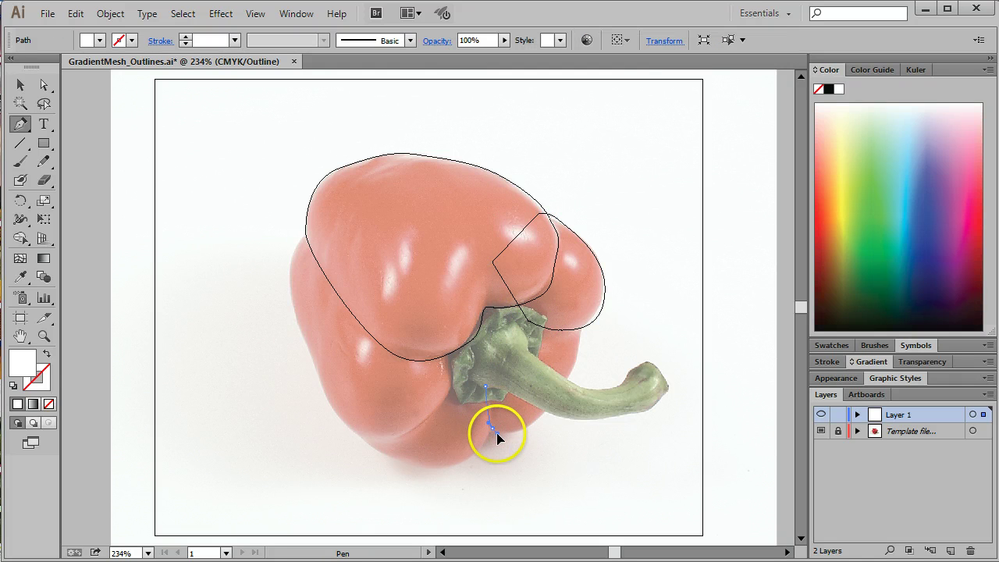
drag(559, 407, 592, 376)
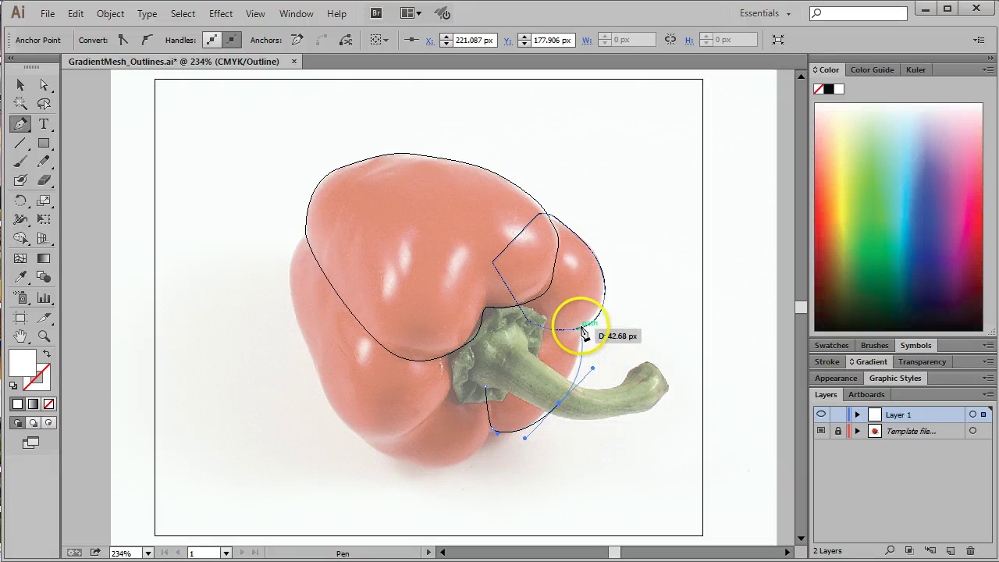
drag(580, 309, 499, 321)
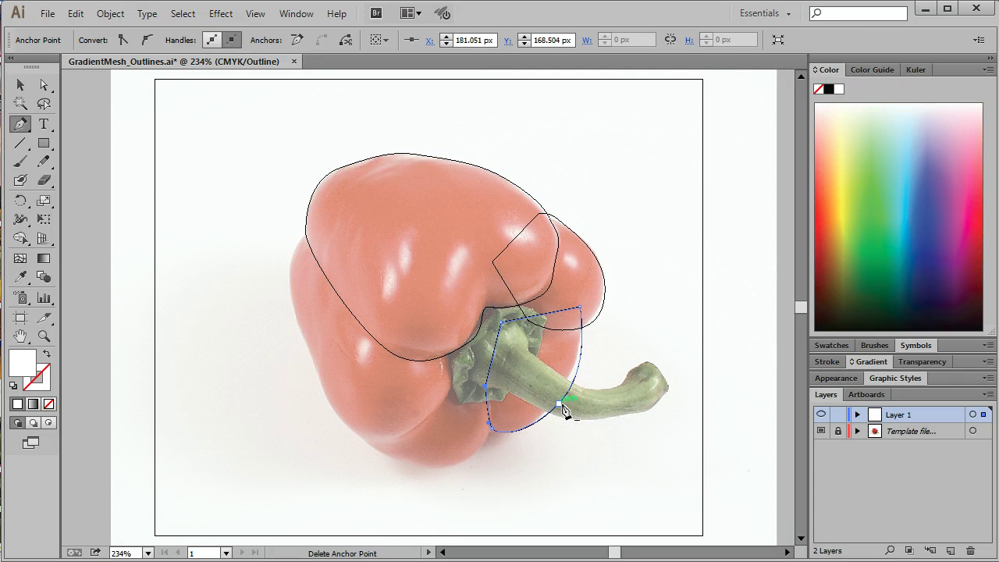
Nudge the section's lower-right anchor up and reshape the curve beside the stem
ctrl+click(561, 403)
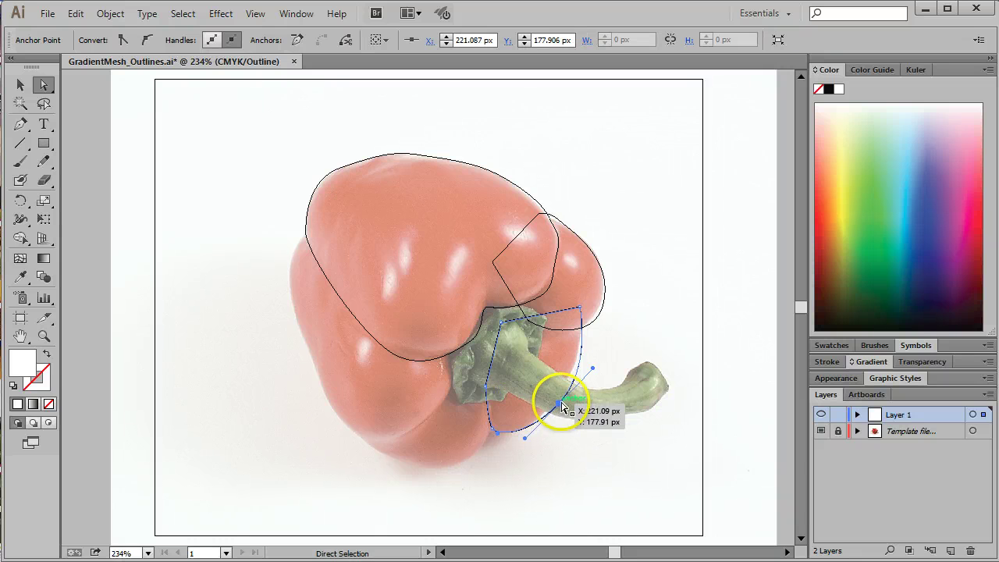
drag(559, 405, 558, 399)
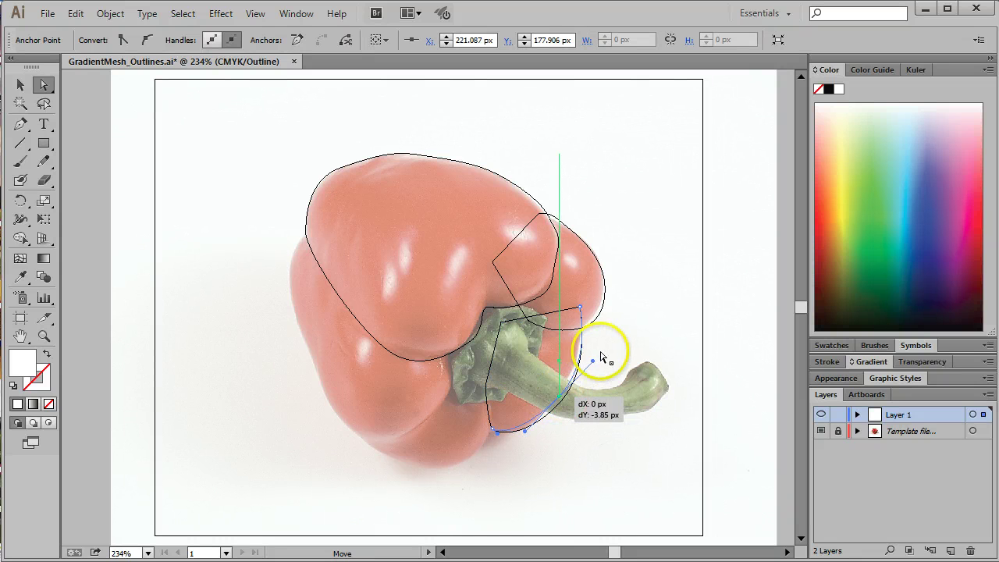
drag(593, 366, 589, 355)
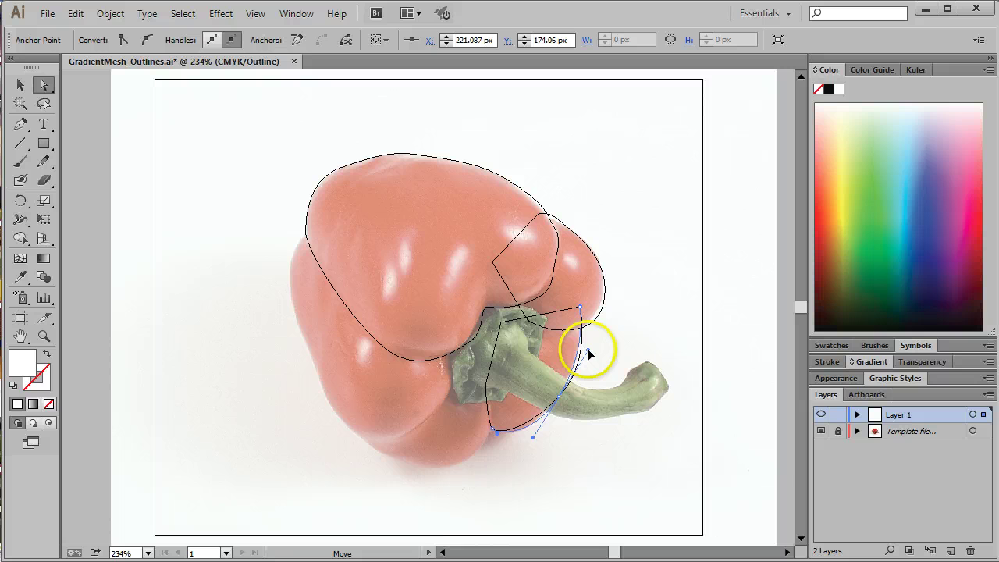
click(536, 441)
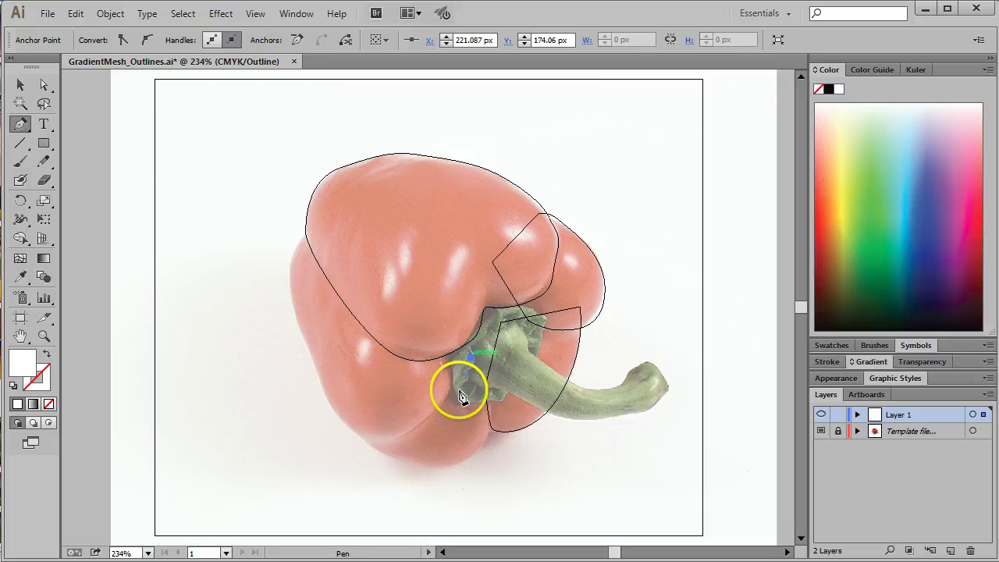
Start the bottom-front outline near the stem base and curve it down toward the base
drag(461, 397, 442, 406)
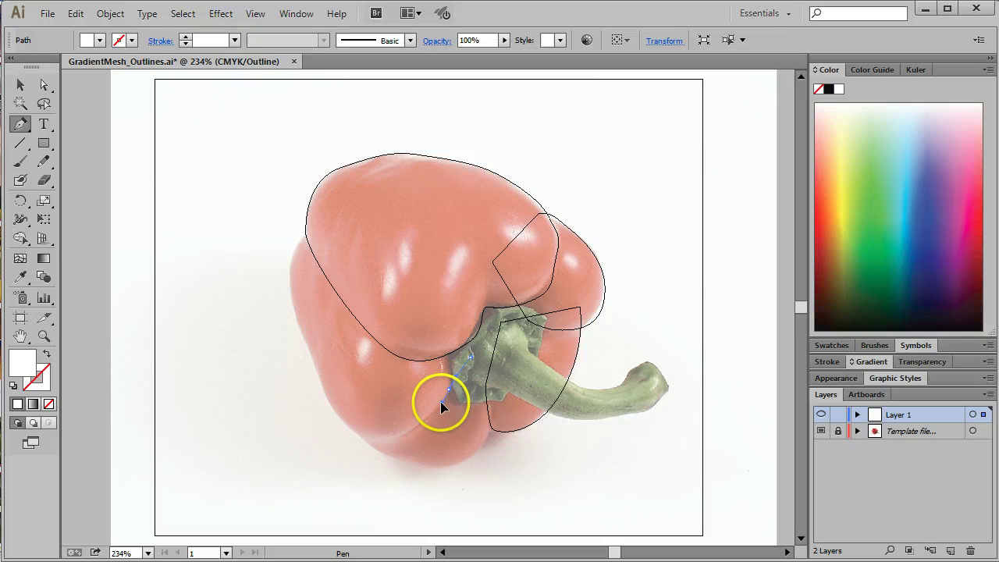
drag(415, 437, 470, 356)
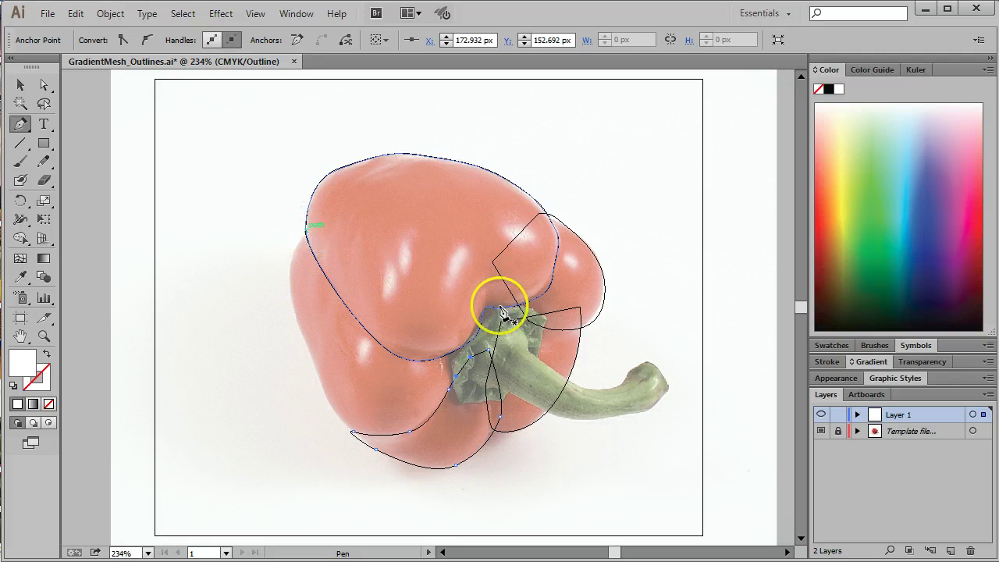
Finish the bottom front outline, then draw a new curve from an open endpoint joined to it
ctrl+click(465, 355)
ctrl+click(327, 243)
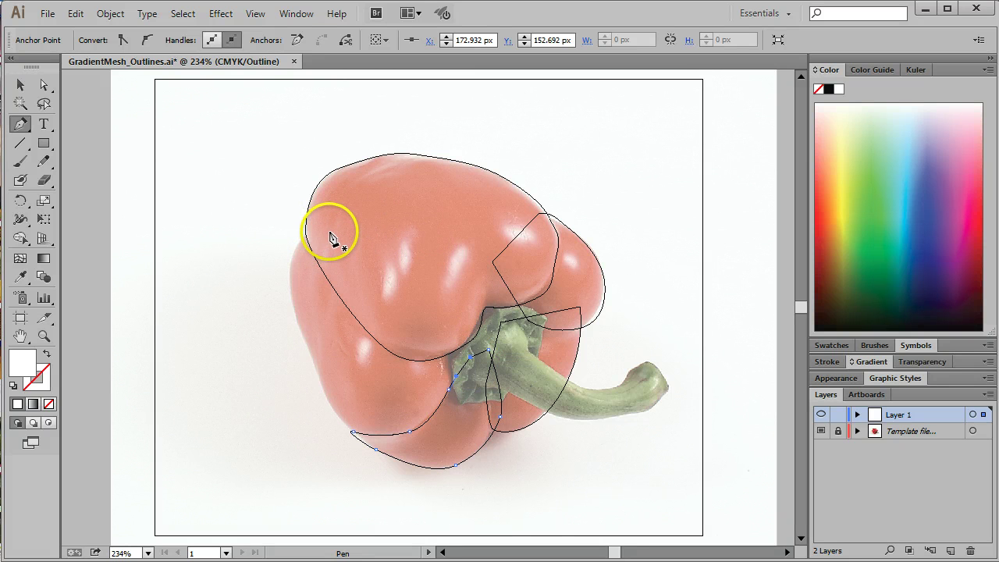
drag(306, 232, 377, 443)
click(353, 432)
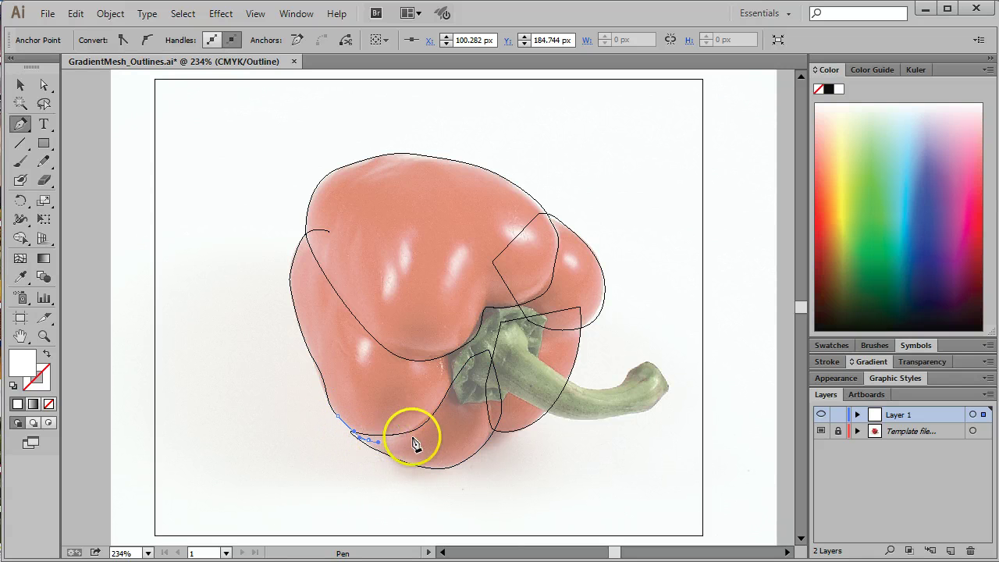
Curve the left section up to the upper-left edge and move a left-edge anchor to fit
drag(457, 415, 455, 351)
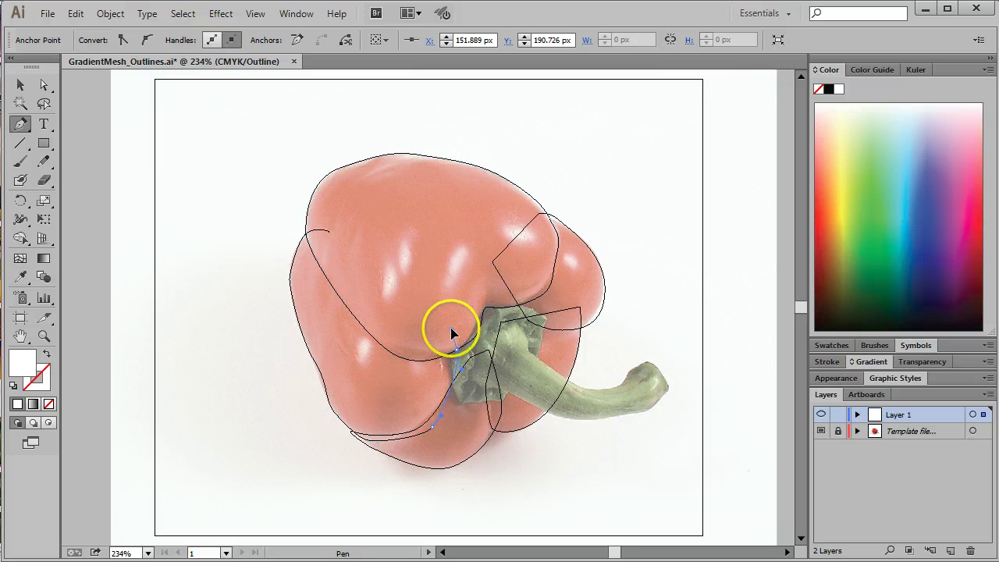
drag(326, 230, 329, 236)
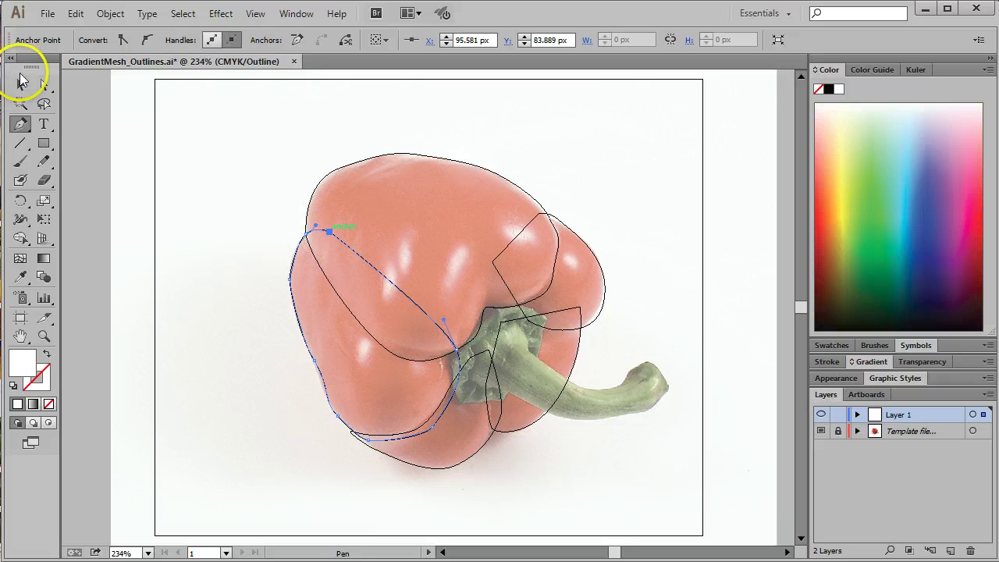
click(44, 84)
drag(319, 357, 325, 392)
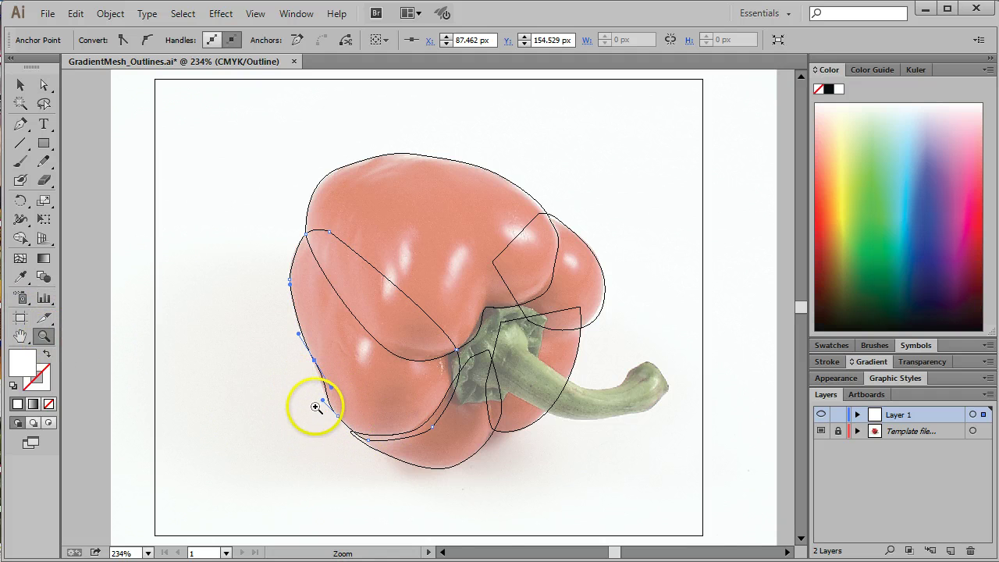
Zoom into the lower-left join, move the overlapping anchor and redirect its handle to remove the loop
drag(310, 403, 397, 463)
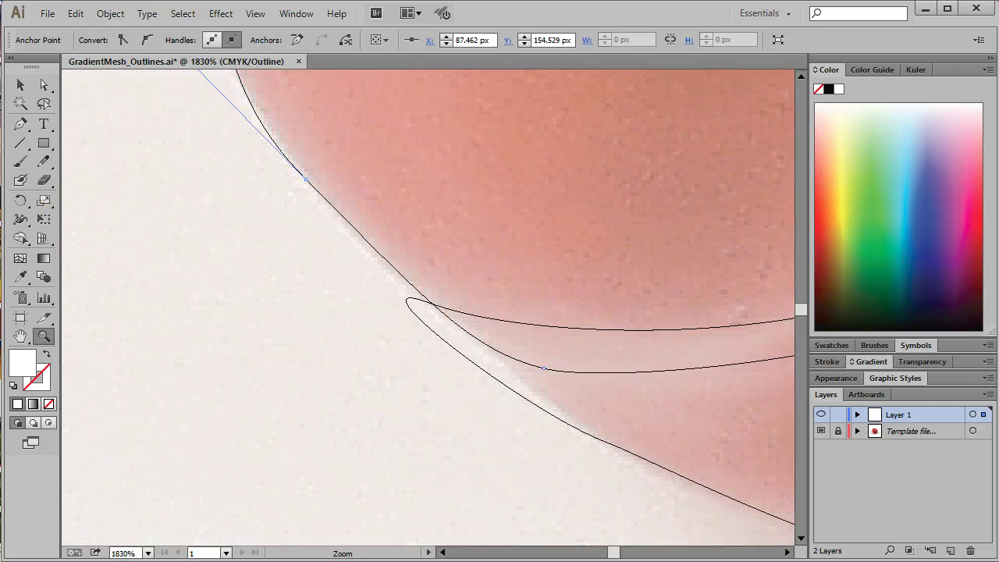
click(43, 82)
click(416, 297)
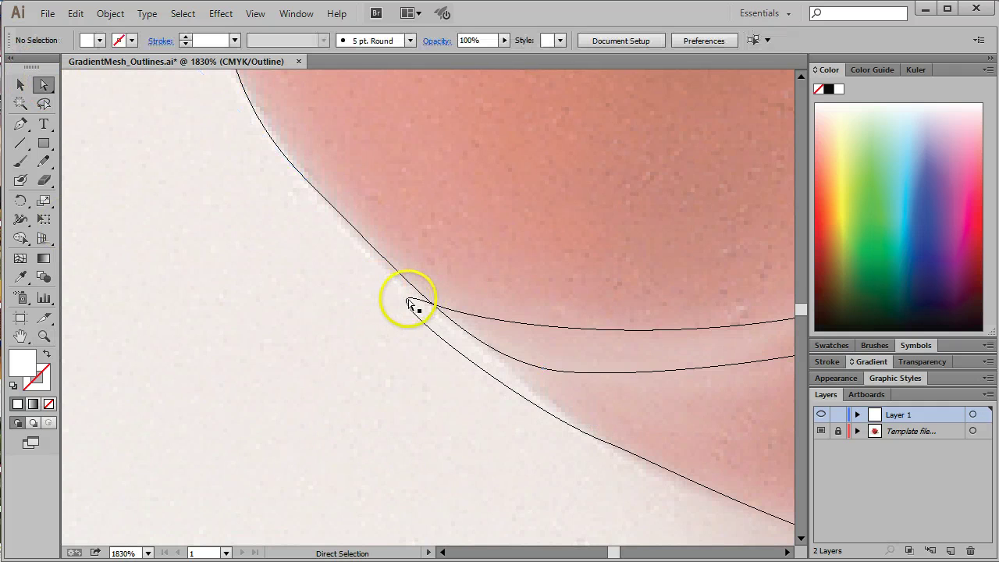
click(408, 301)
drag(408, 301, 428, 303)
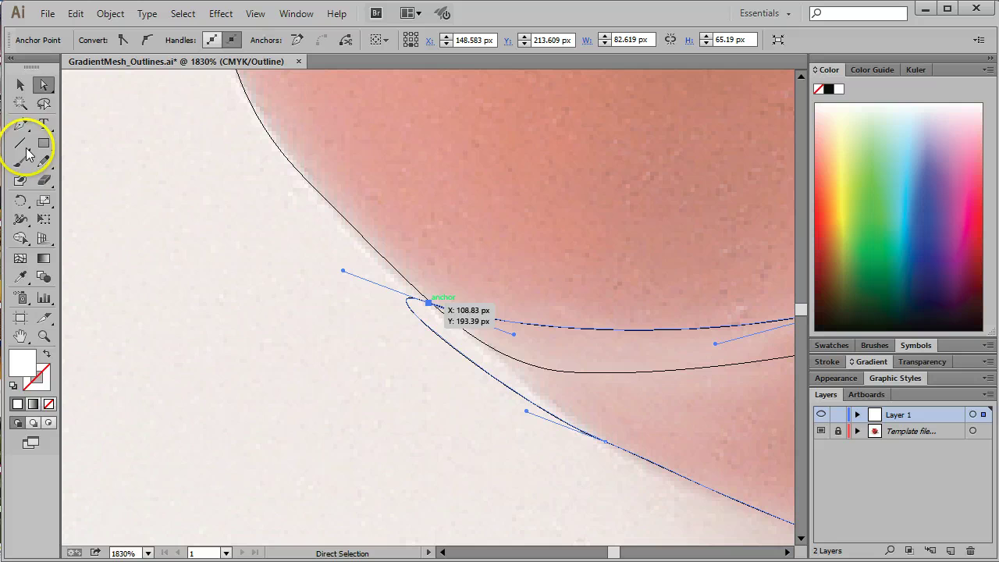
drag(19, 124, 101, 190)
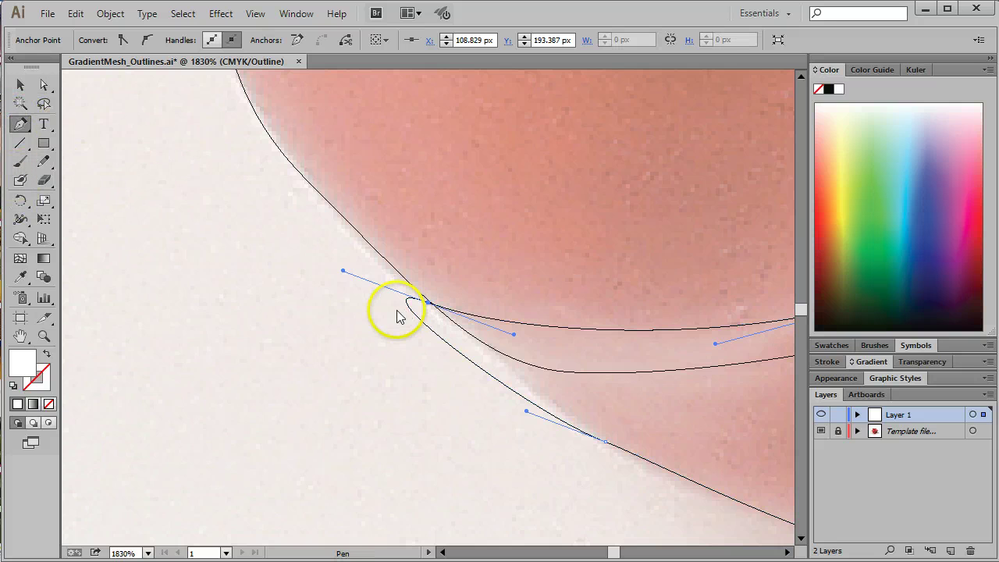
drag(343, 272, 512, 368)
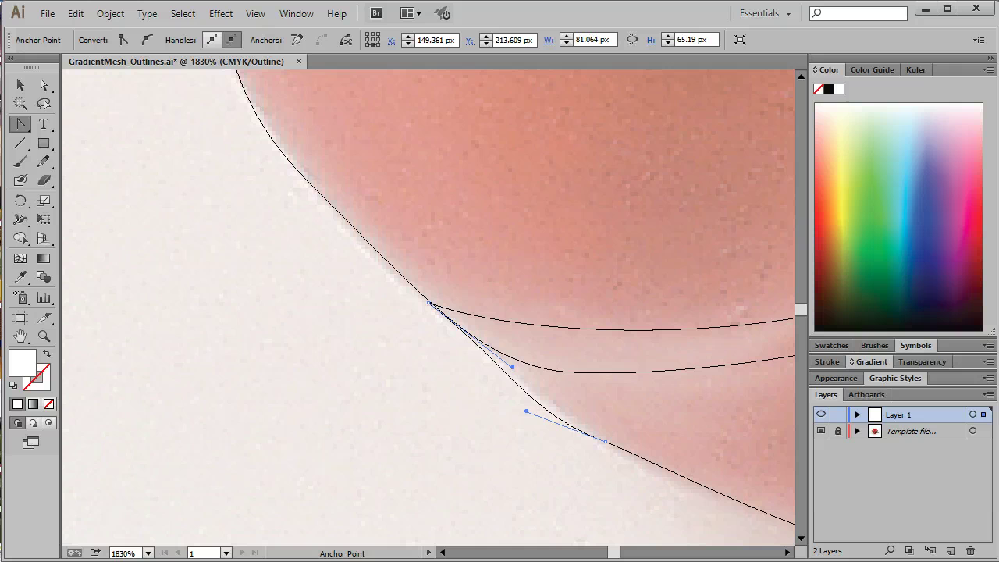
Move the next anchor down the lower path so it follows the pepper edge
click(43, 84)
click(604, 442)
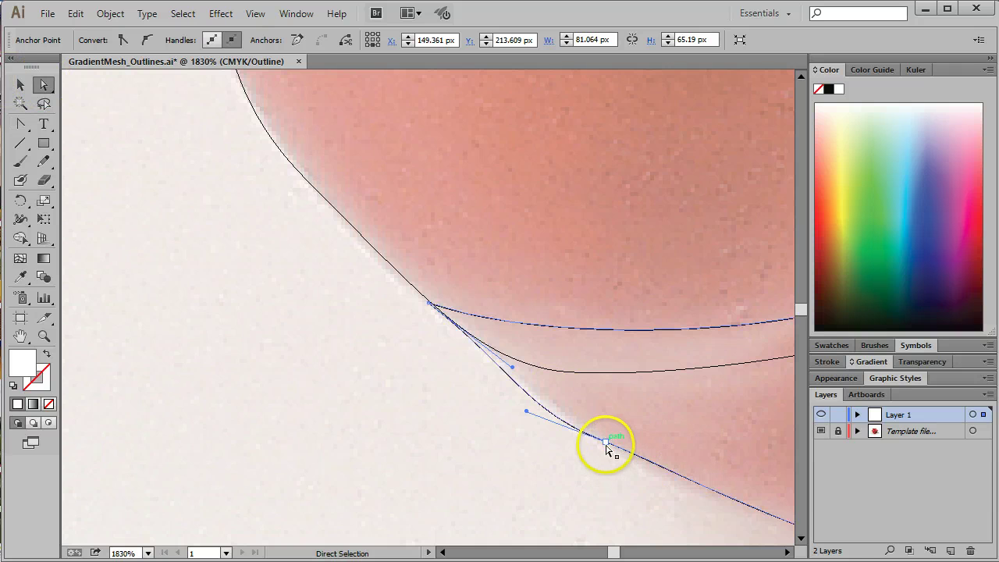
mouse_move(605, 445)
mouse_down()
mouse_move(631, 459)
mouse_move(623, 451)
mouse_up()
click(699, 480)
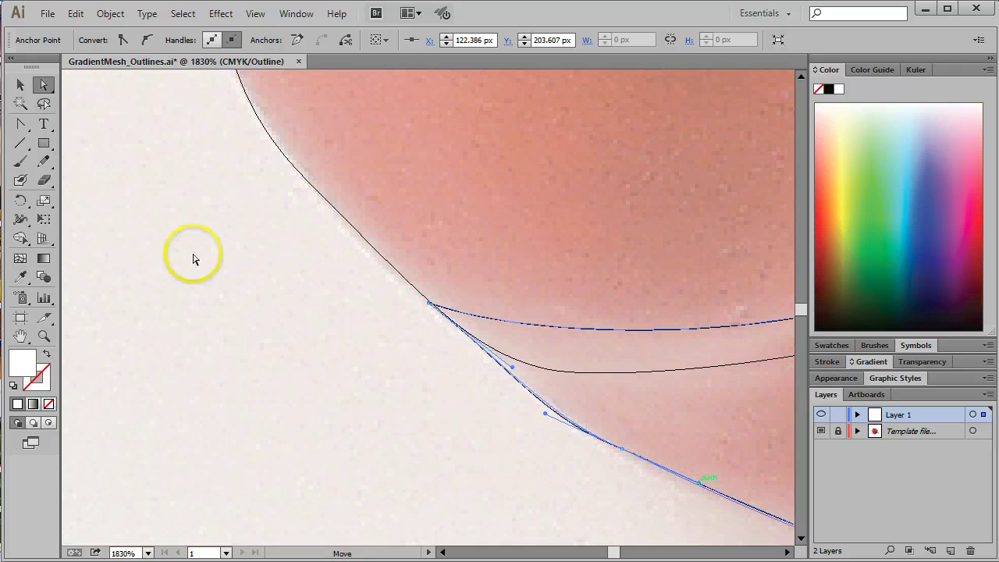
Fit the artboard in the window via View and return to the Selection tool
click(255, 13)
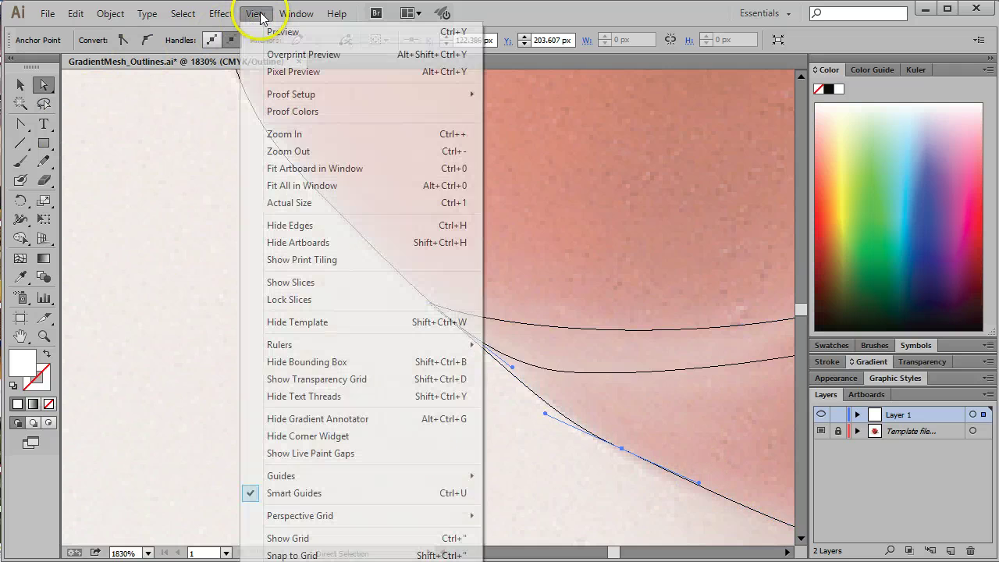
click(322, 176)
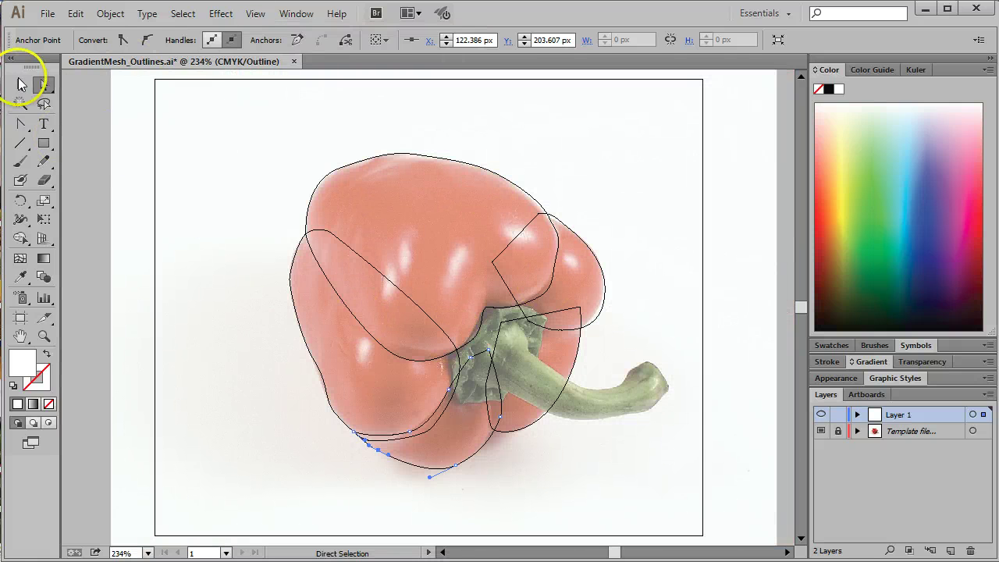
click(21, 84)
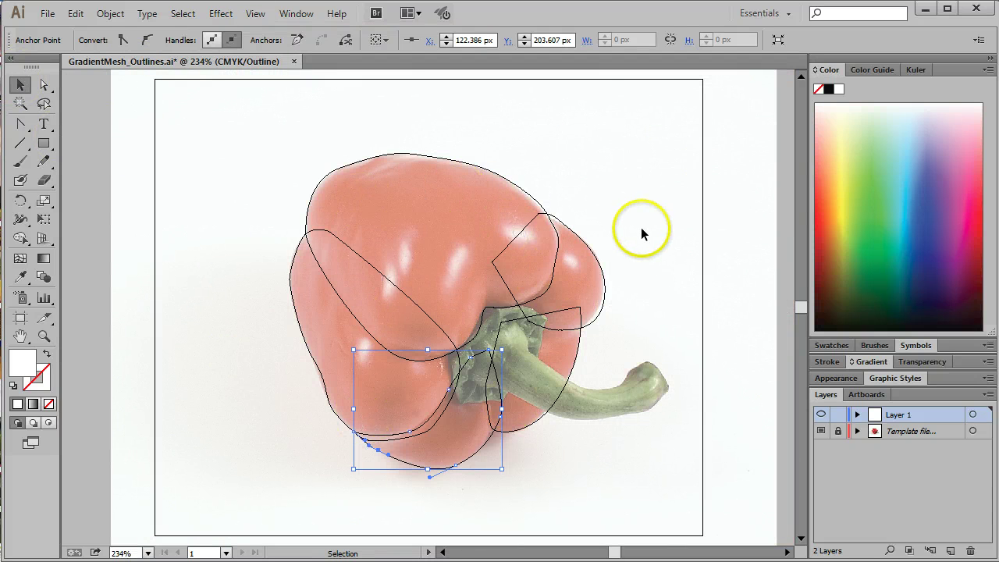
Create Layer 3 for the stem outlines, then lock and hide the Bell Pepper layer
click(642, 226)
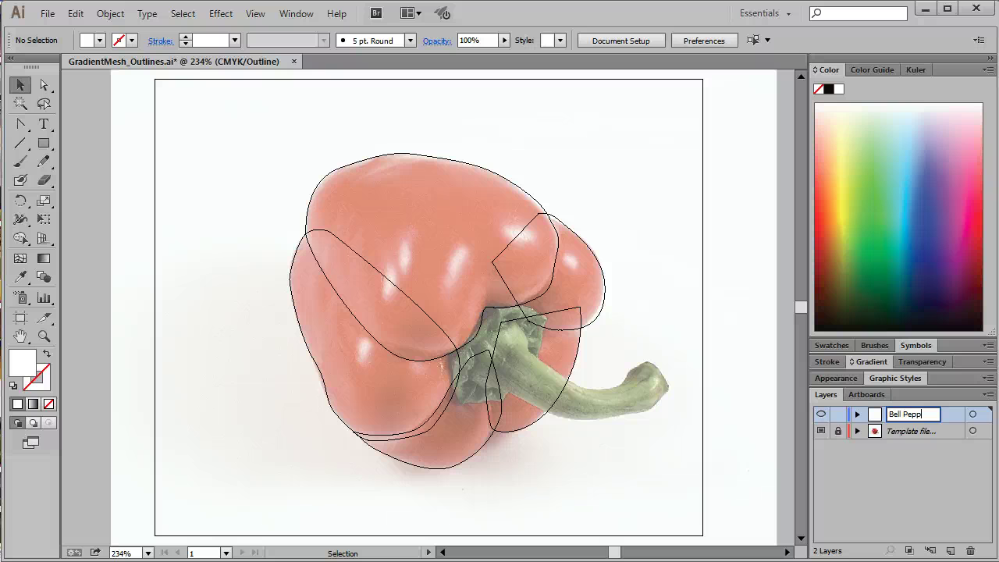
click(950, 551)
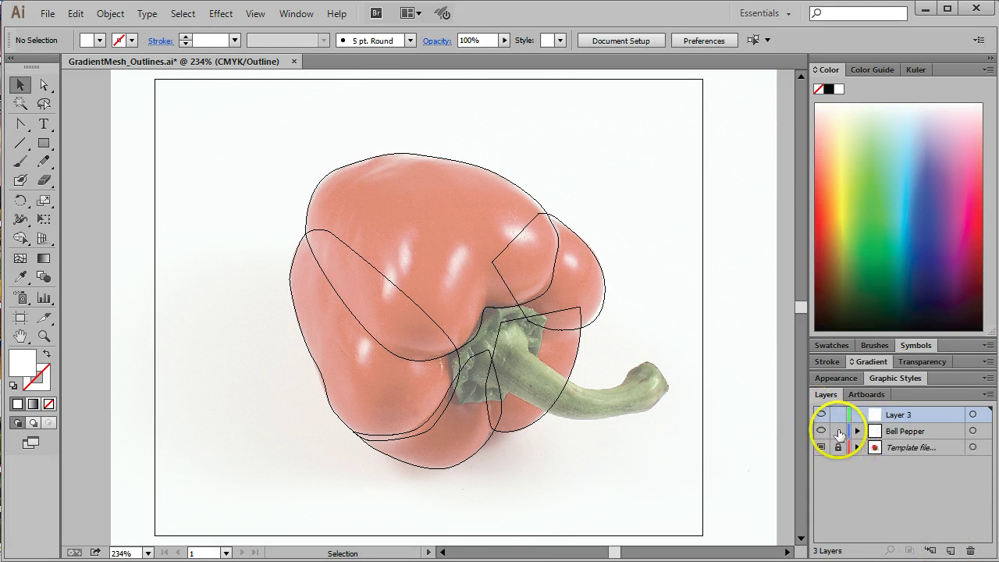
click(838, 430)
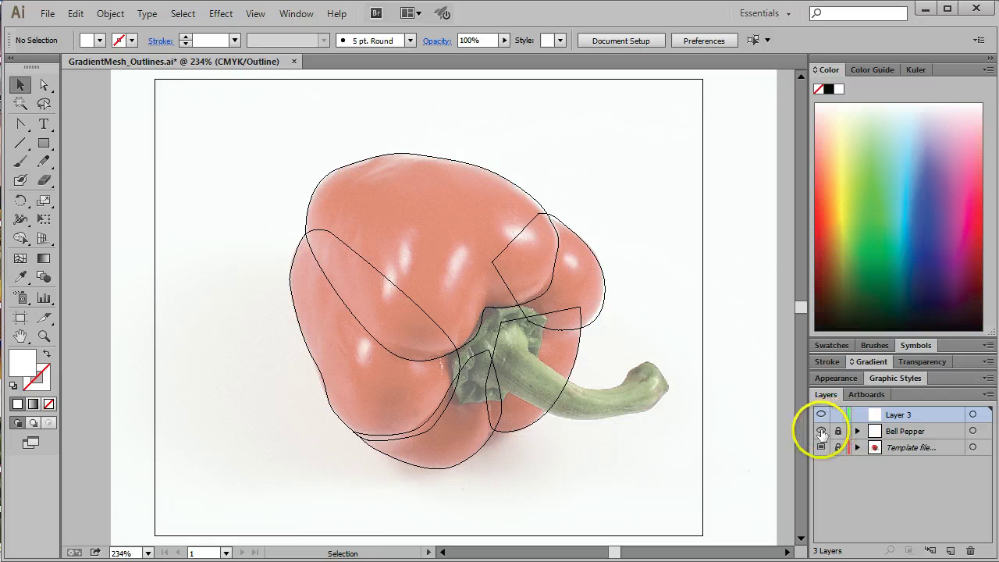
click(821, 432)
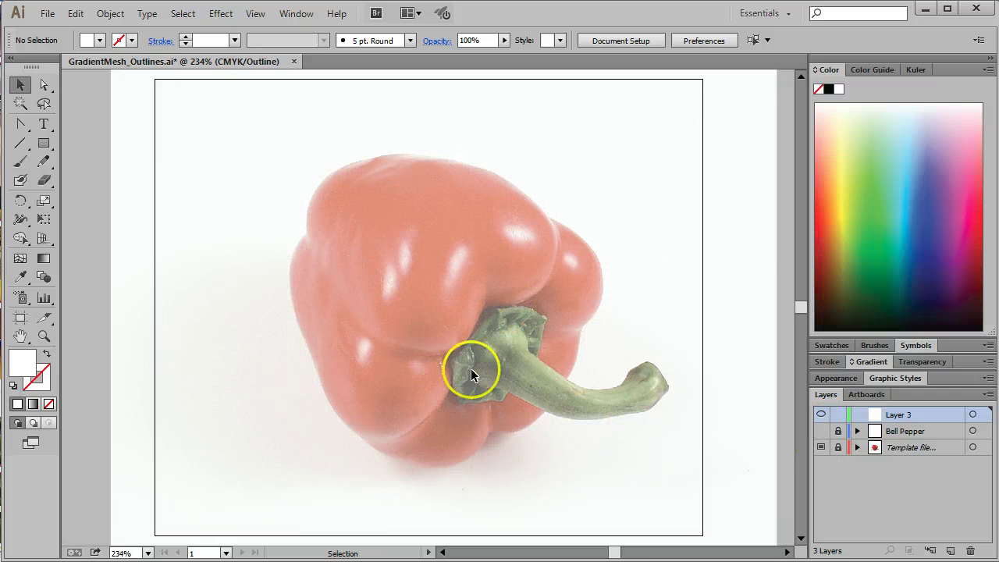
Zoom in on the stem area and get the Pen tool ready
click(43, 336)
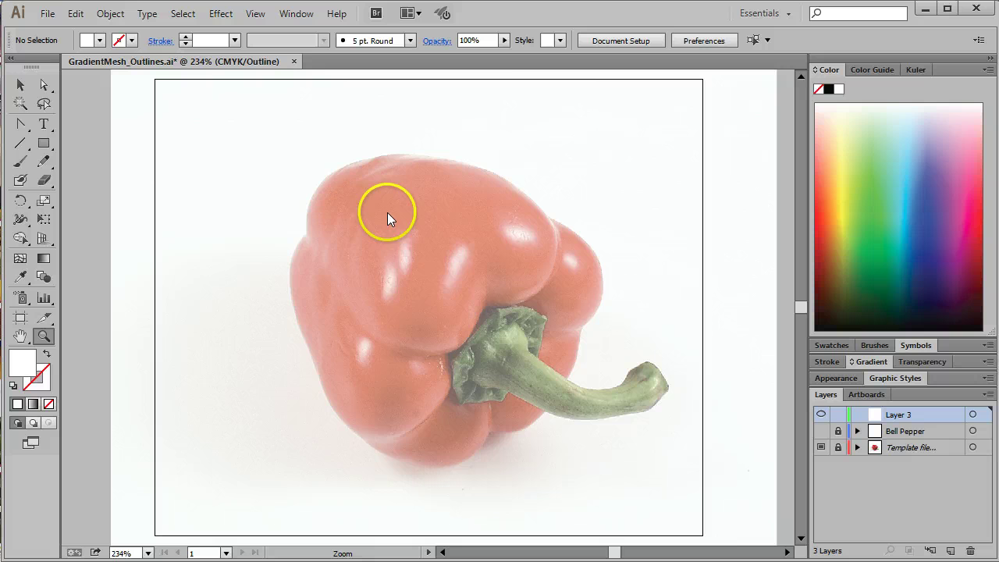
drag(509, 345, 707, 468)
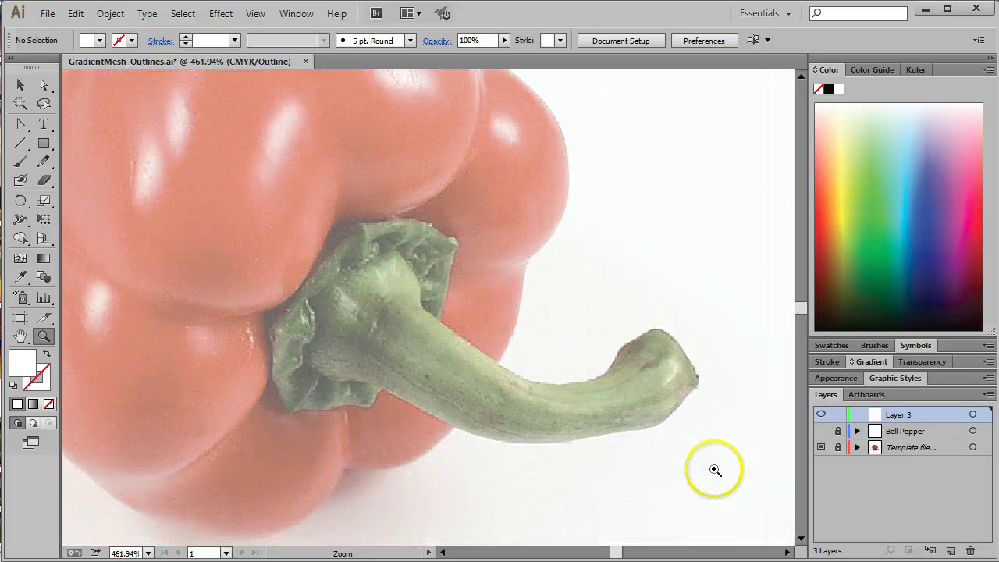
click(21, 123)
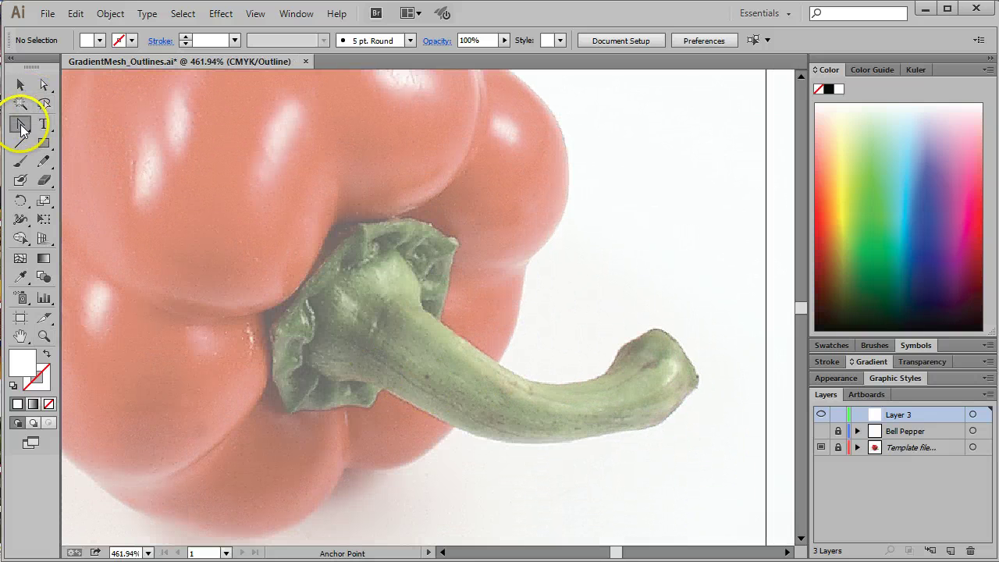
key(p)
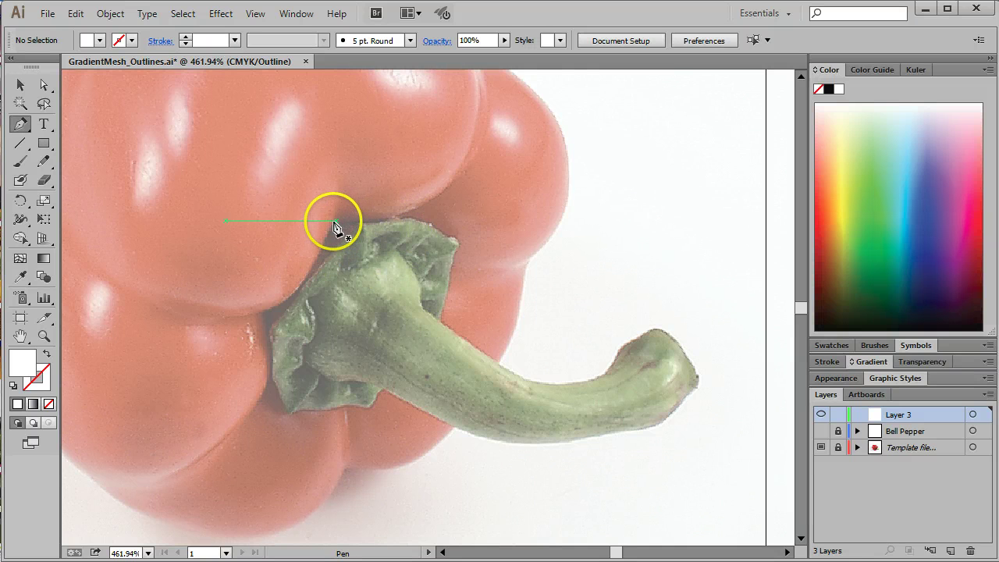
Draw a closed curved outline around the leafy stem base, from its top down both sides
drag(333, 221, 388, 223)
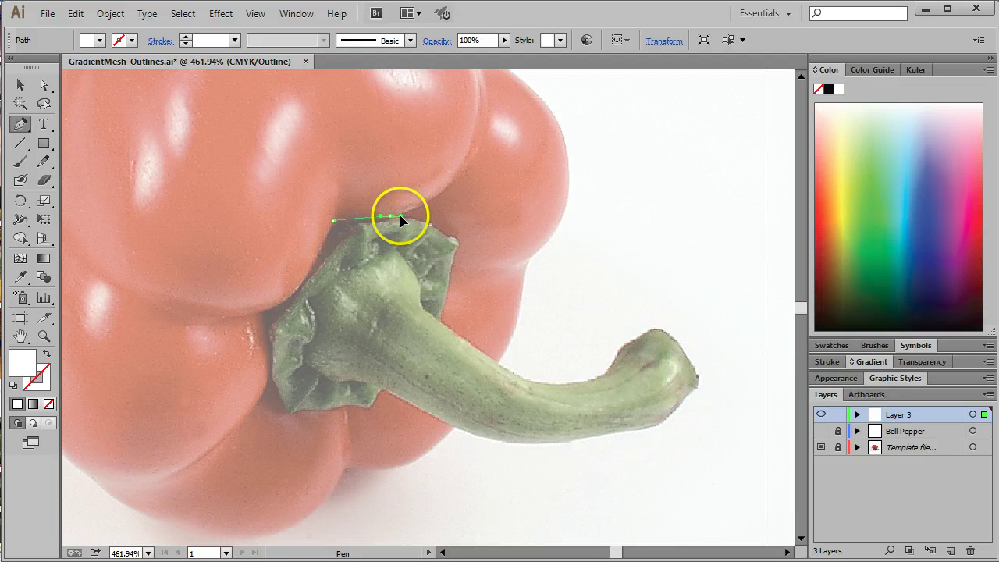
drag(400, 216, 435, 233)
drag(438, 275, 444, 286)
drag(412, 323, 272, 377)
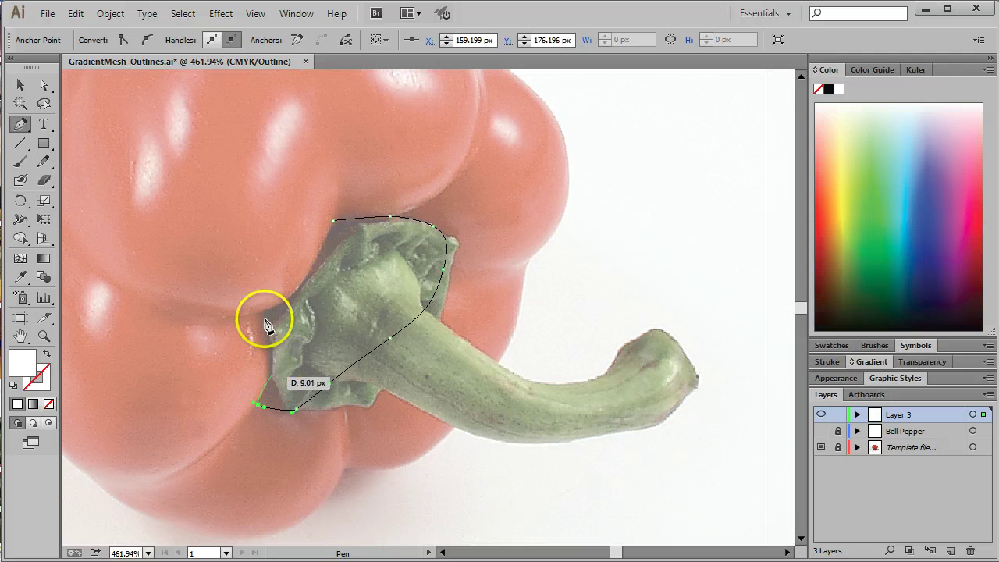
ctrl+click(261, 314)
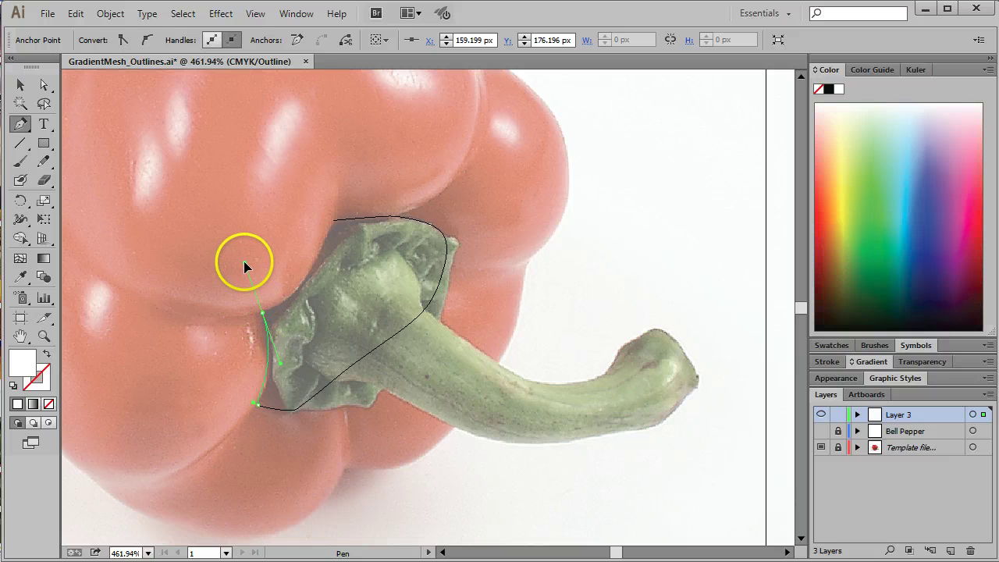
drag(243, 266, 244, 248)
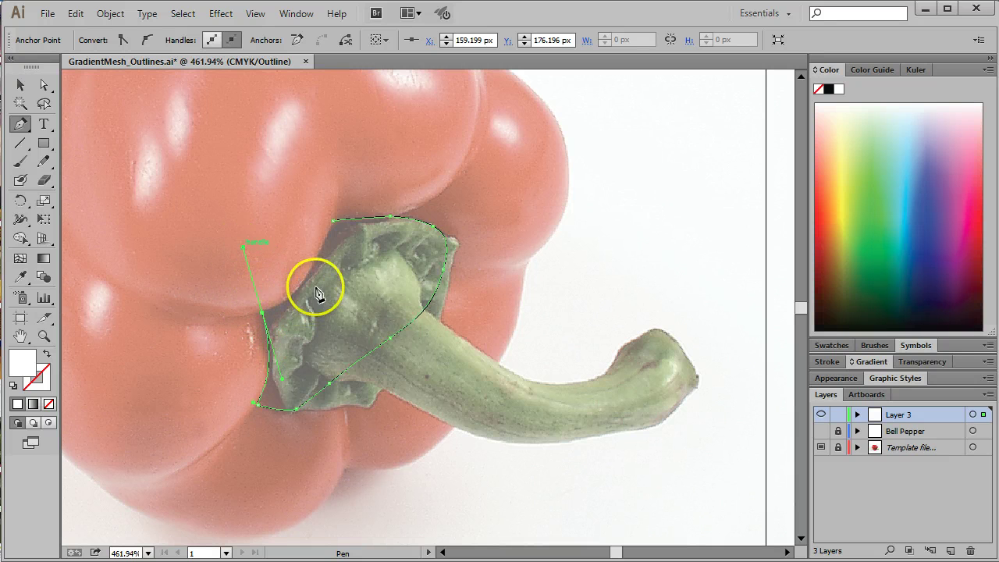
drag(316, 293, 400, 374)
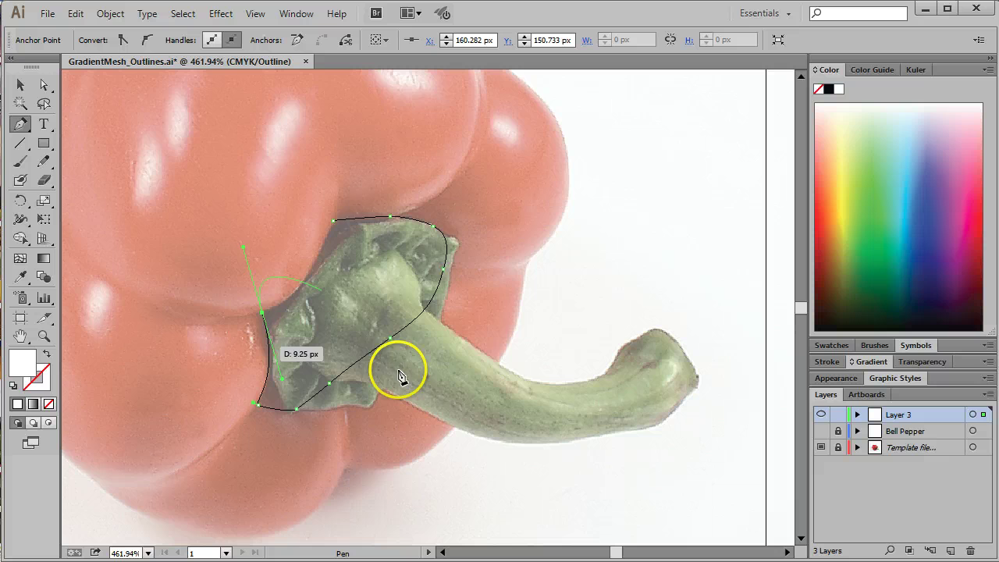
click(332, 224)
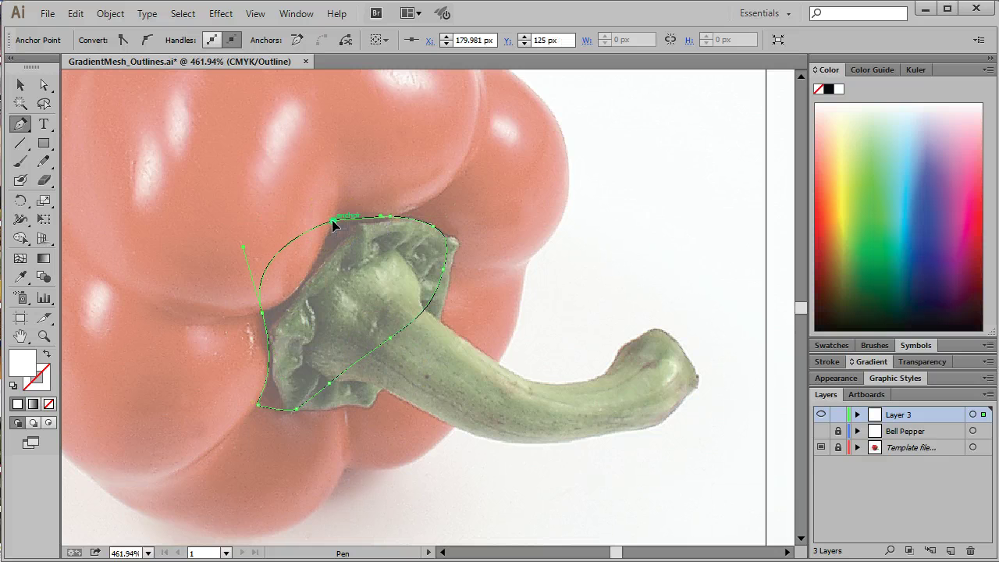
click(314, 225)
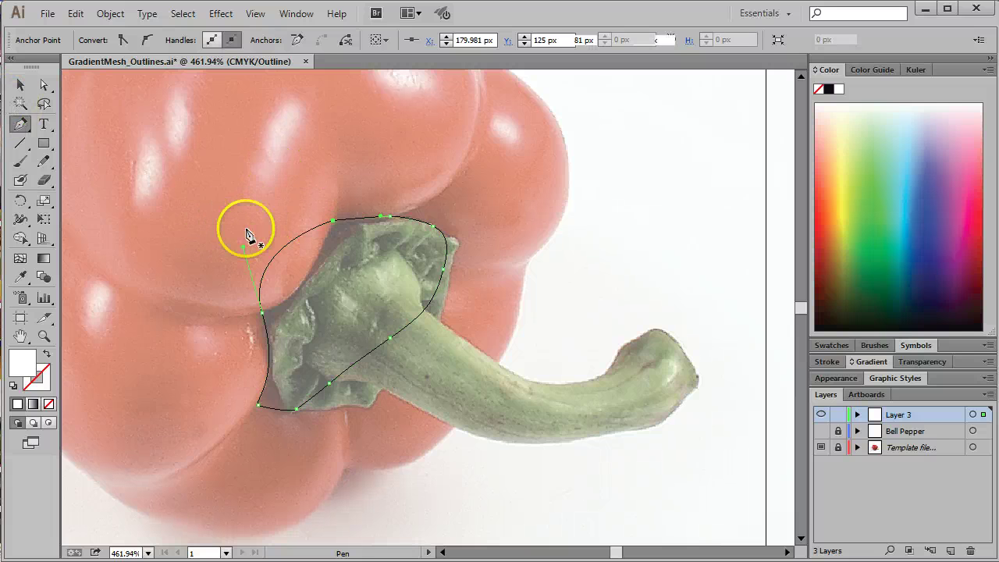
Adjust the left curve's handle so the outline hugs the stem base
key(a)
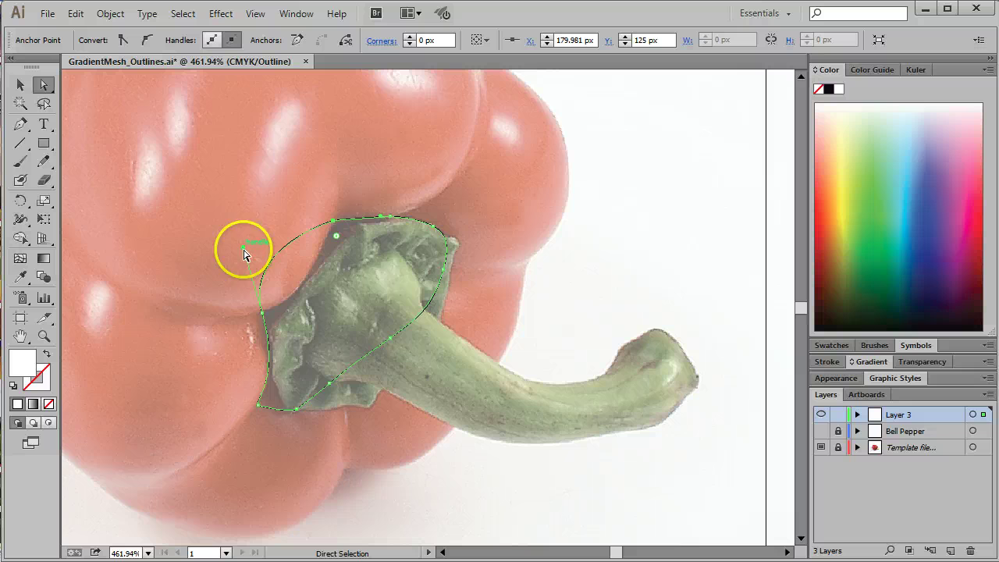
drag(244, 250, 243, 248)
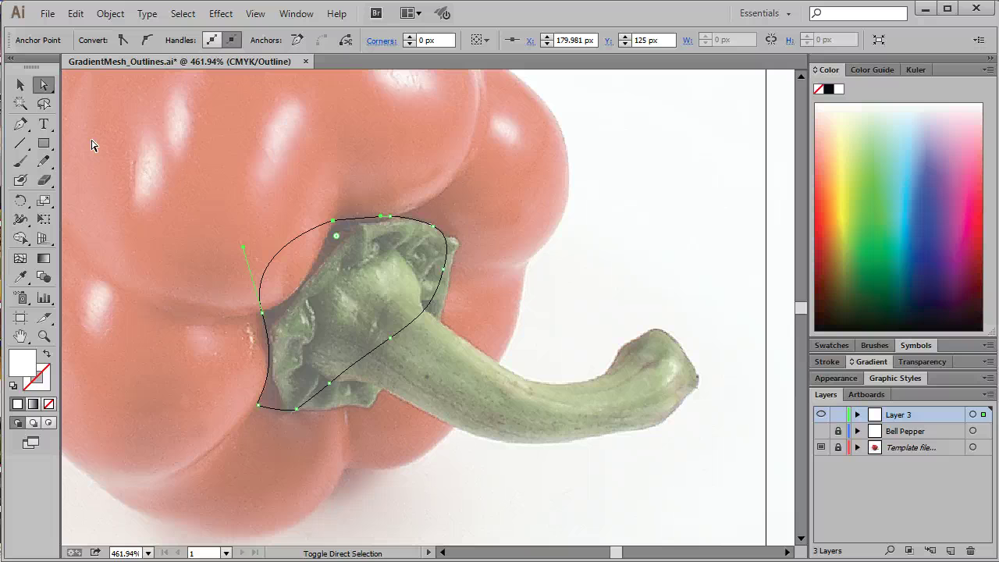
key(shift+c)
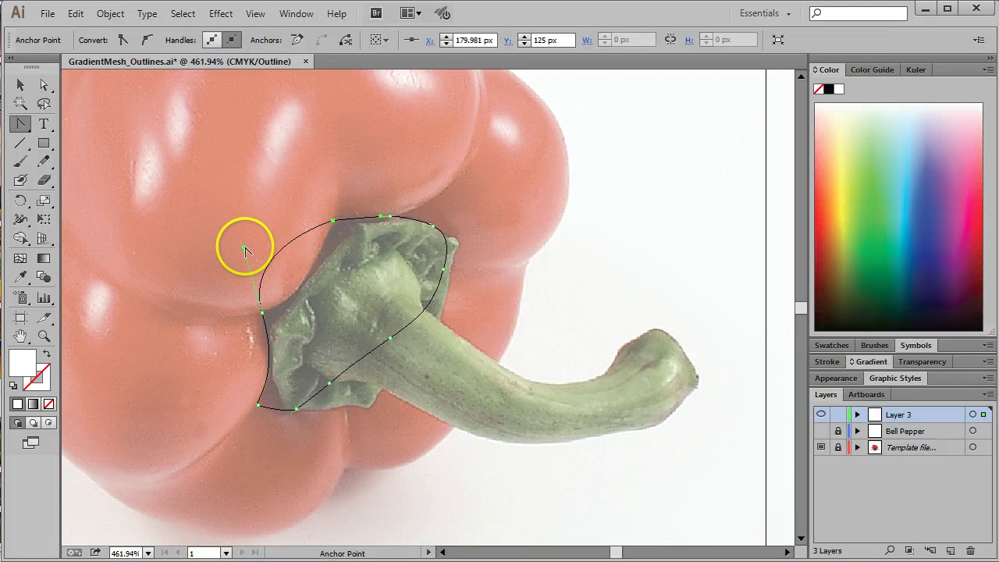
drag(244, 250, 312, 293)
ctrl+click(315, 242)
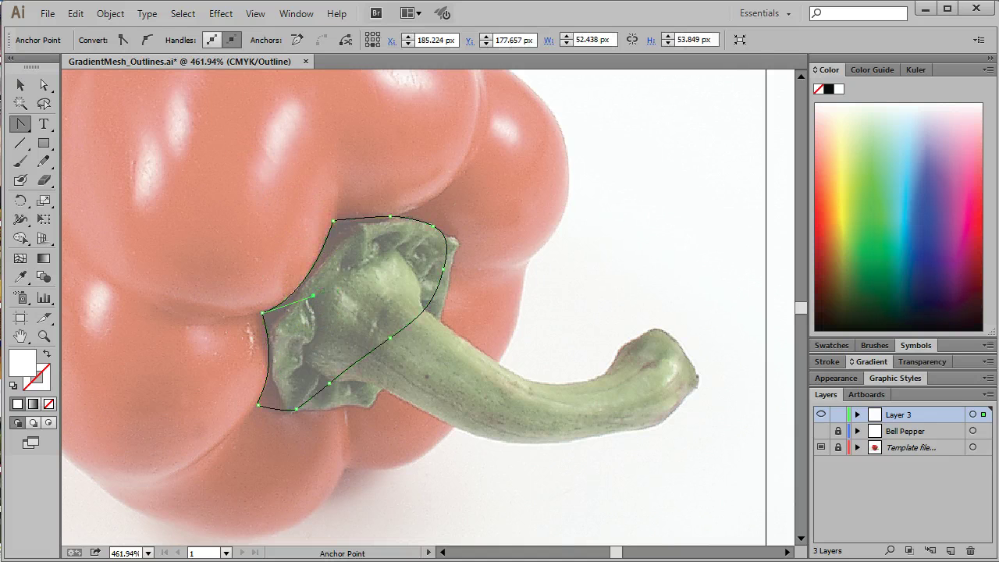
click(20, 85)
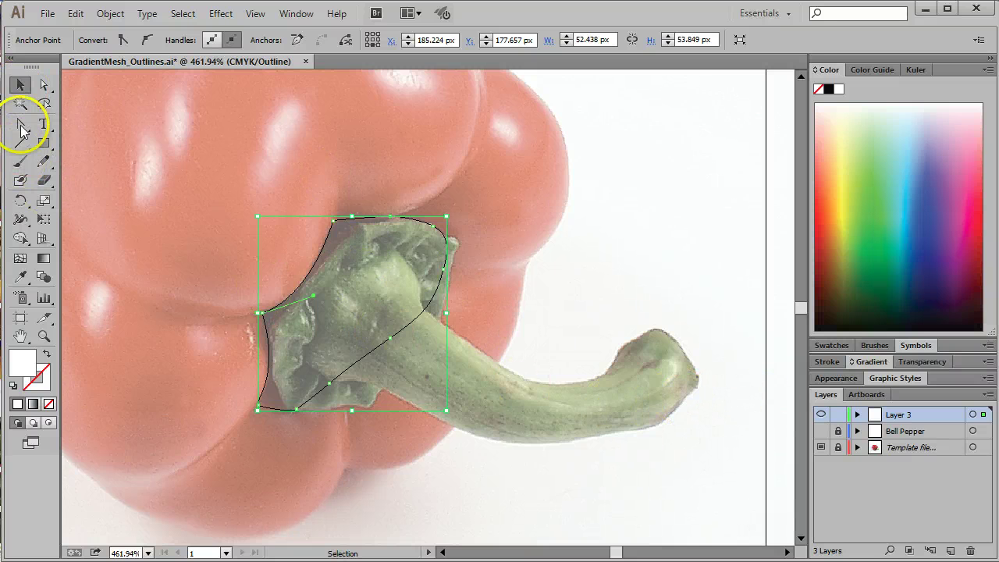
Start an inner path at the outline's top anchor, curving down the base's left edge to the bottom anchor
key(p)
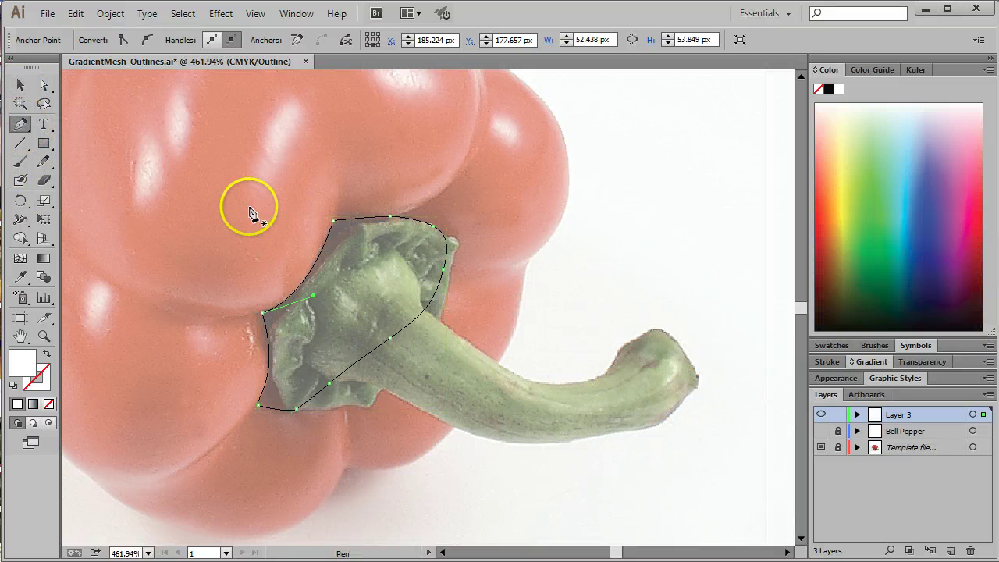
click(360, 227)
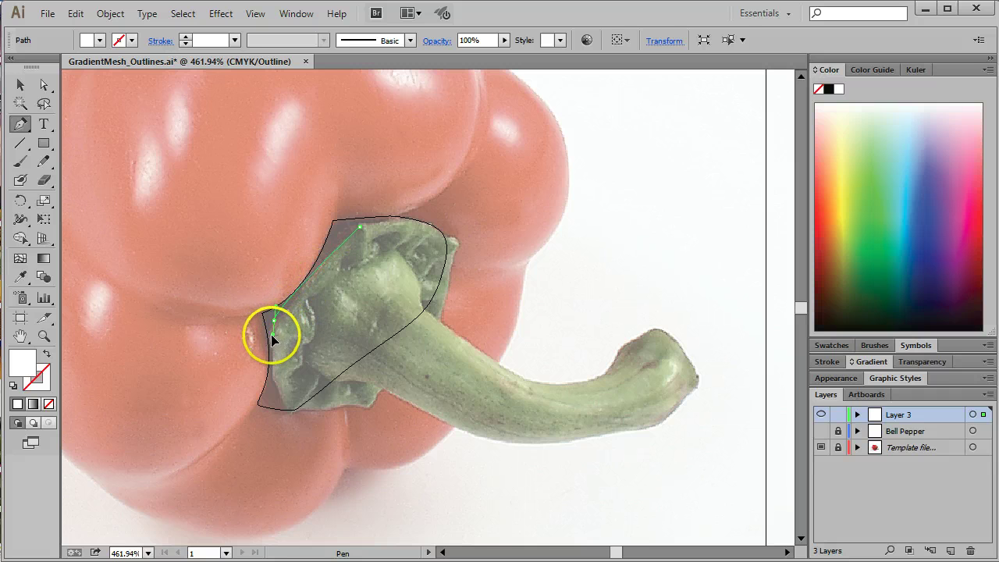
drag(271, 333, 372, 409)
click(288, 409)
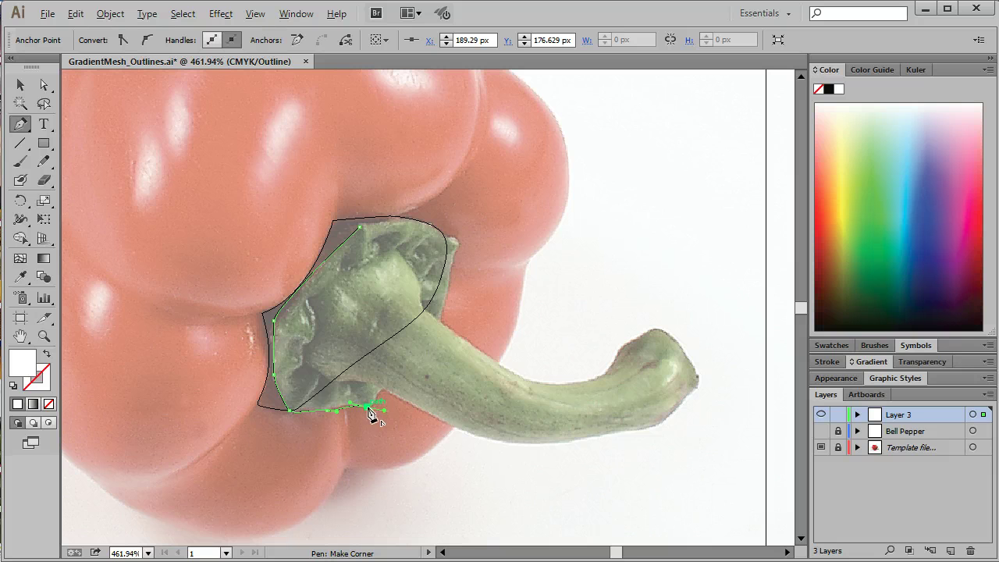
Extend the inner outline along the stem's underside and upper edge, ending at the stem point
drag(379, 389, 488, 437)
click(517, 445)
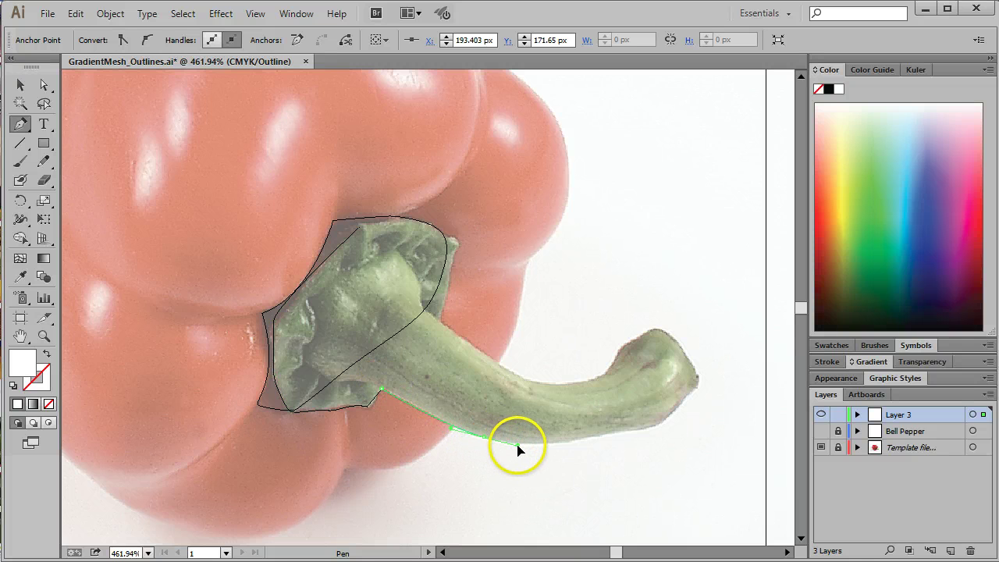
drag(602, 444, 483, 443)
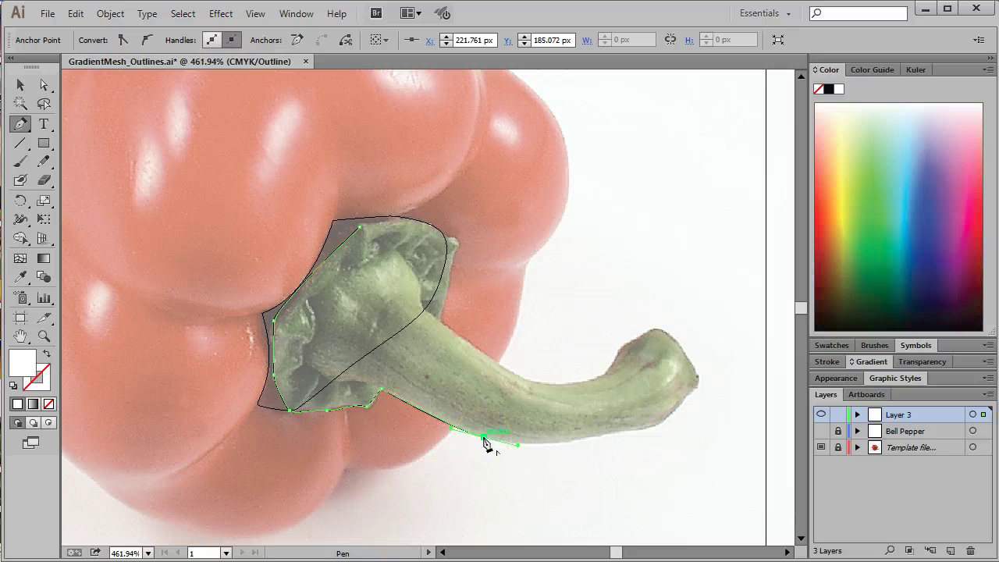
drag(483, 424, 477, 399)
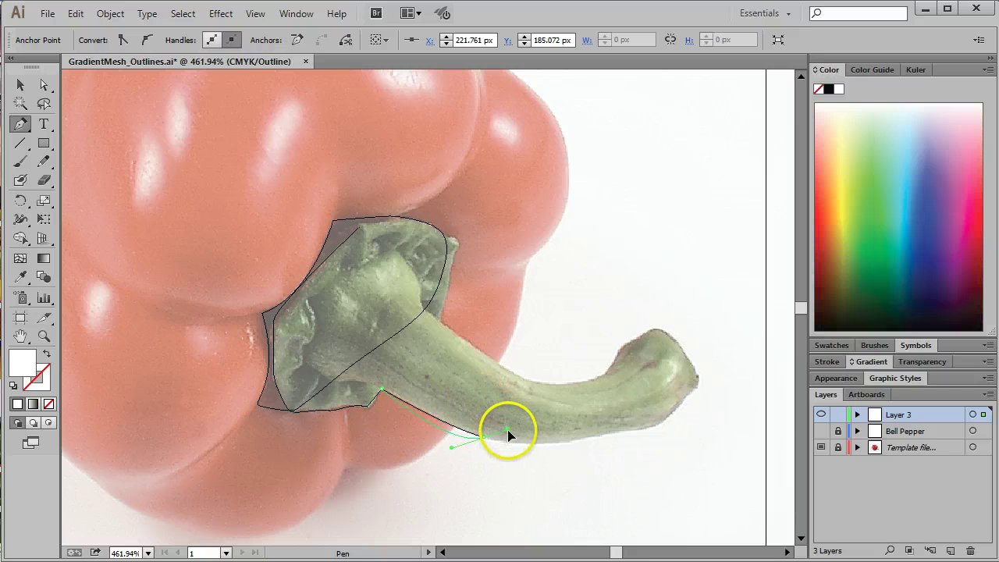
drag(508, 435, 487, 443)
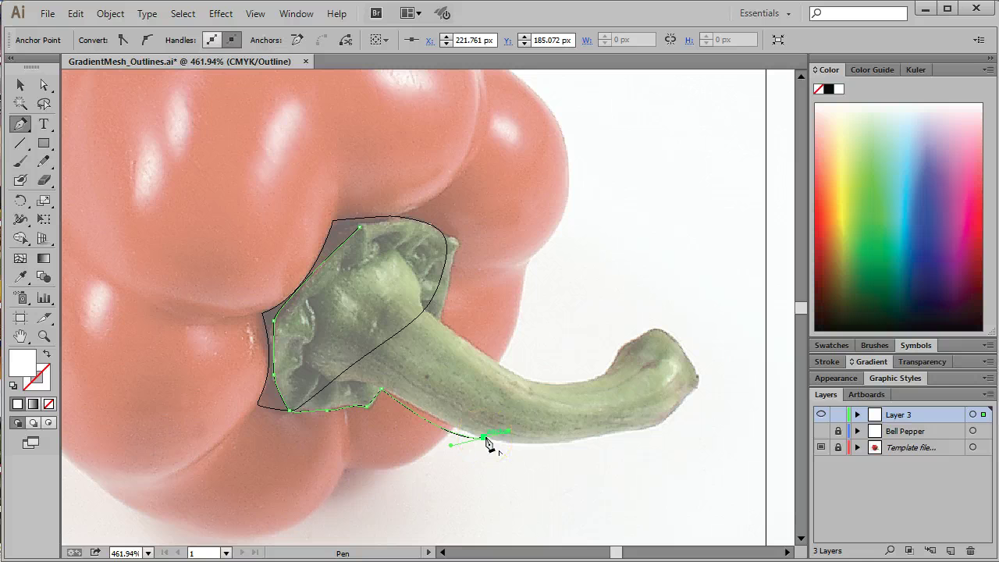
mouse_move(485, 436)
mouse_down()
mouse_move(481, 418)
mouse_move(502, 439)
mouse_move(486, 442)
mouse_move(484, 413)
mouse_move(485, 424)
mouse_up()
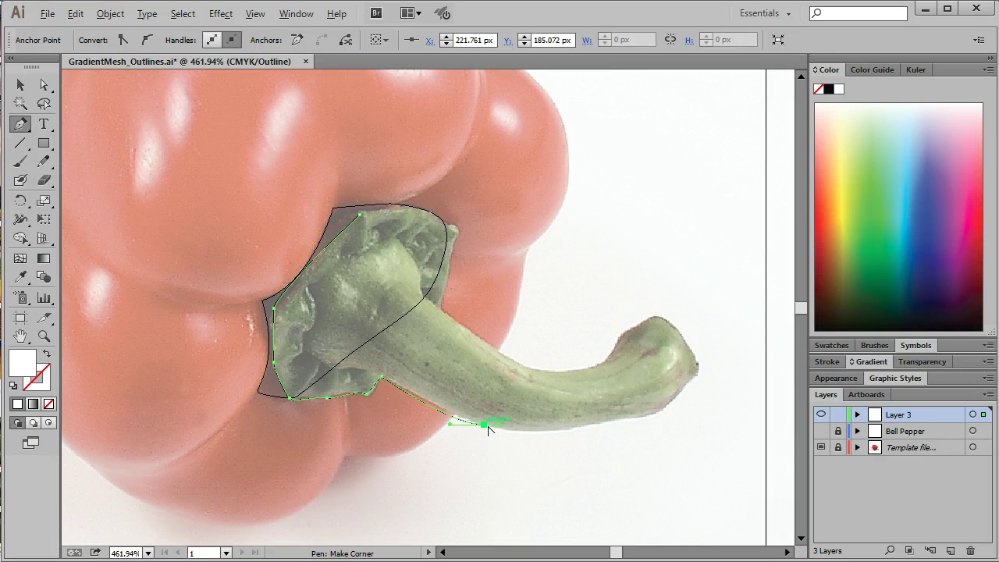
drag(489, 430, 480, 412)
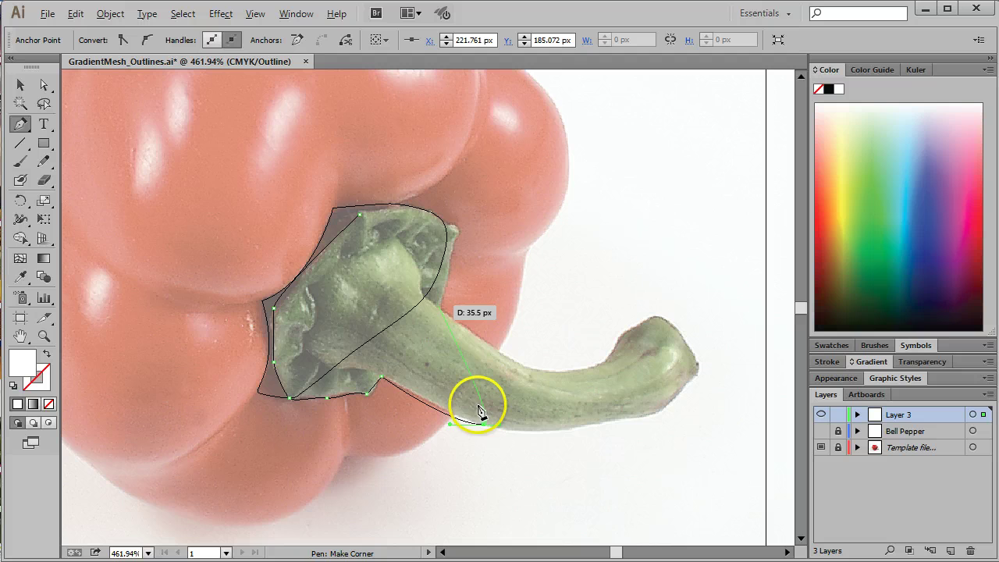
drag(440, 305, 362, 216)
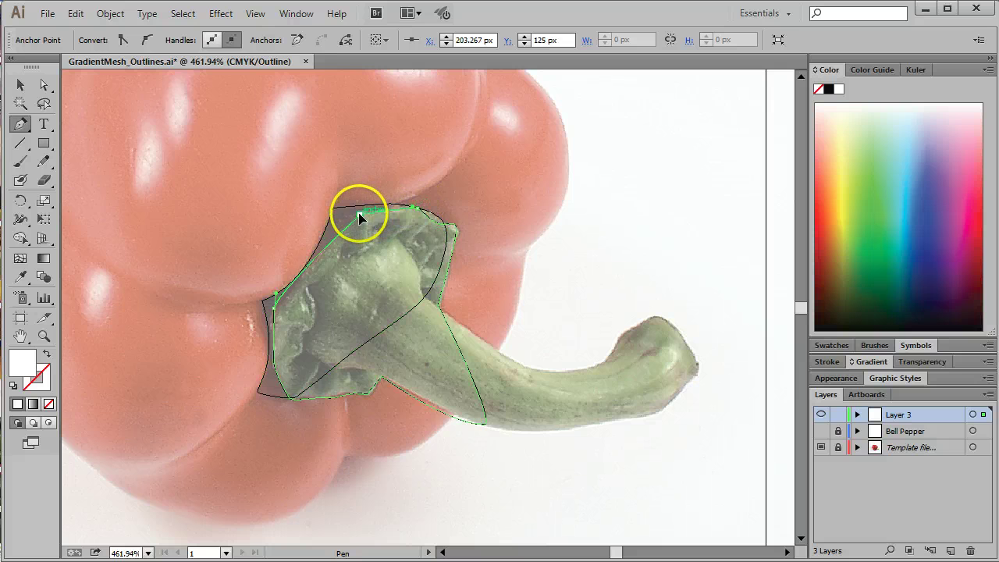
alt+click(485, 424)
Pull the stray stem-end point back to the base and move the top-right anchors into place
key(ctrl)
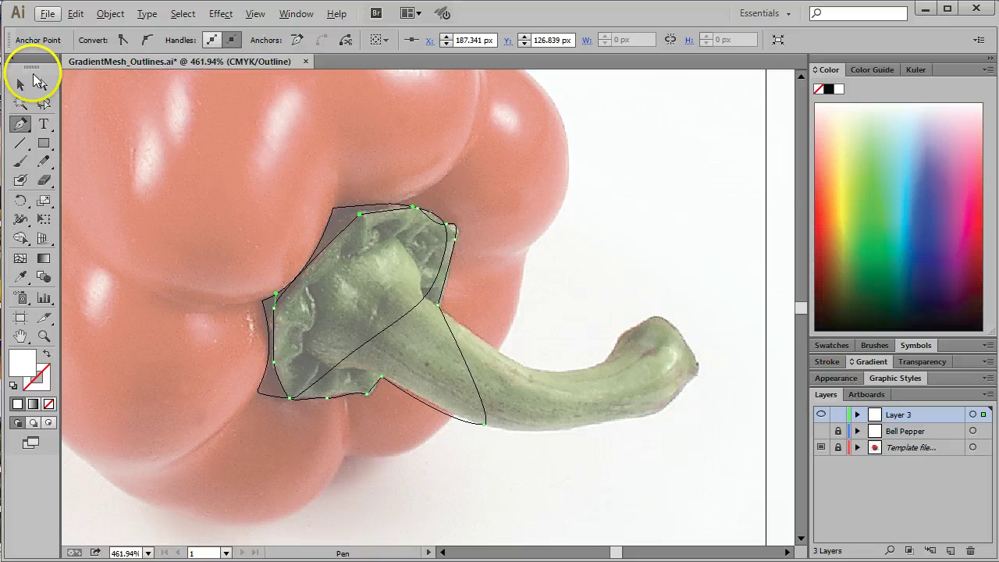
click(44, 84)
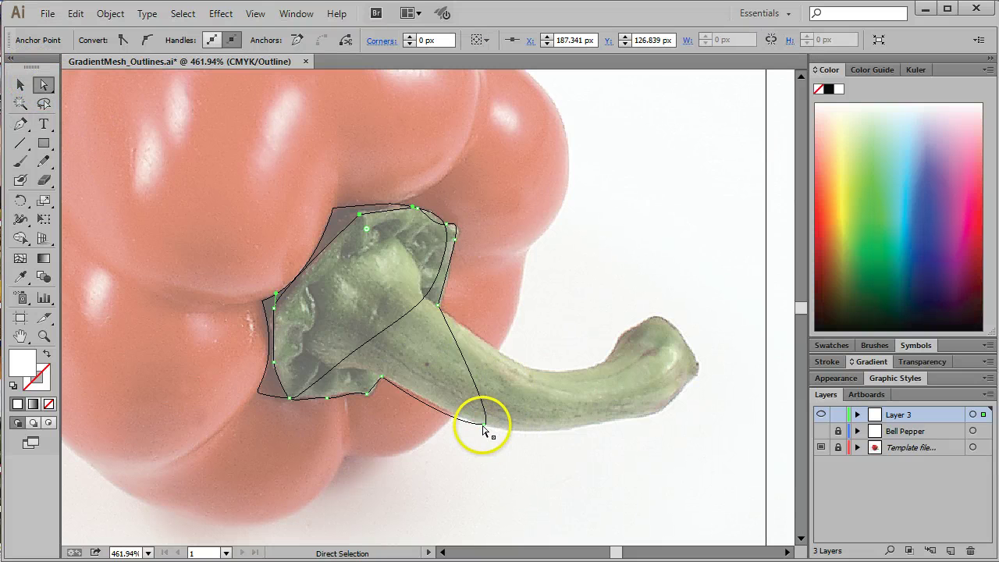
drag(481, 423, 428, 316)
click(414, 350)
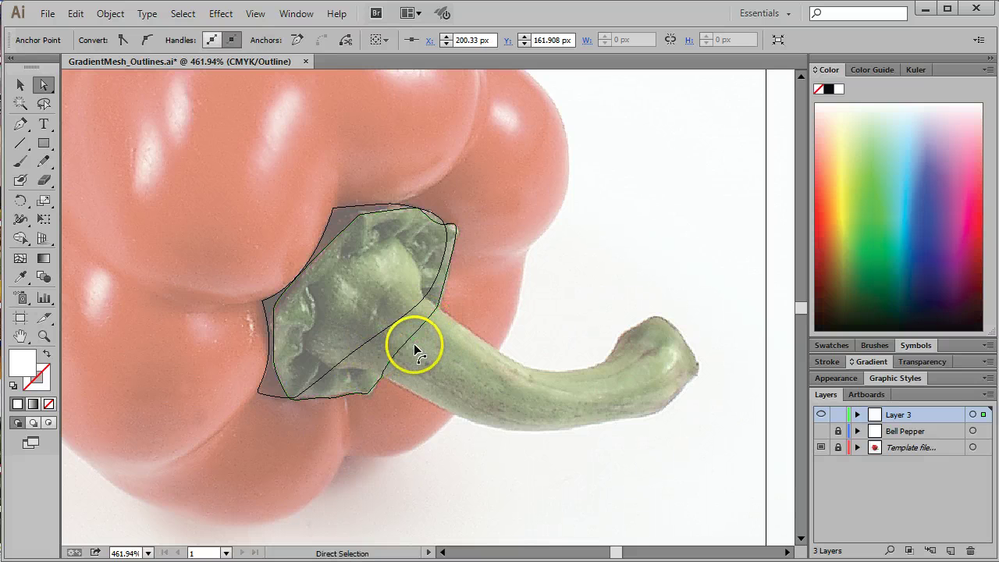
click(415, 345)
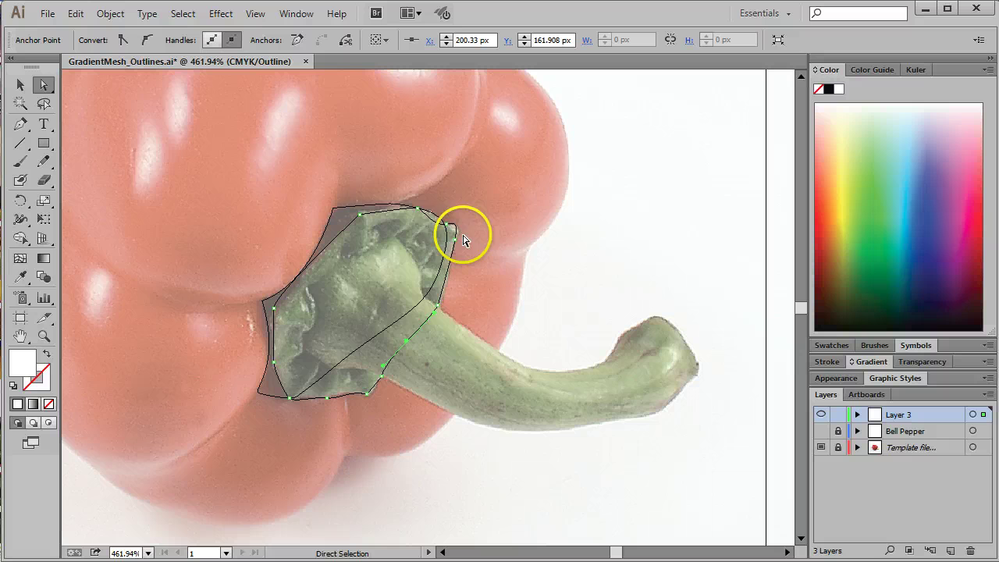
drag(453, 226, 446, 227)
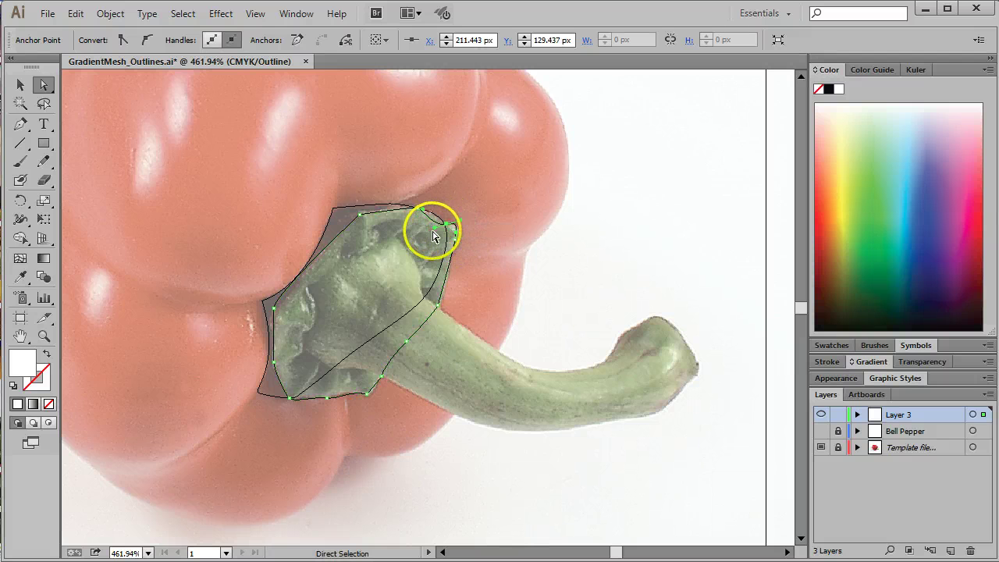
click(435, 227)
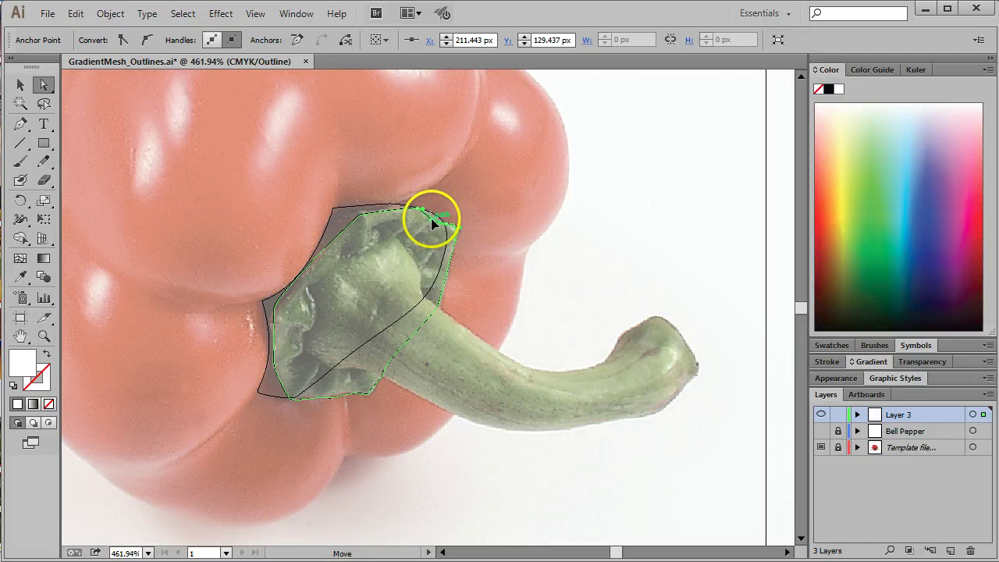
drag(430, 217, 430, 217)
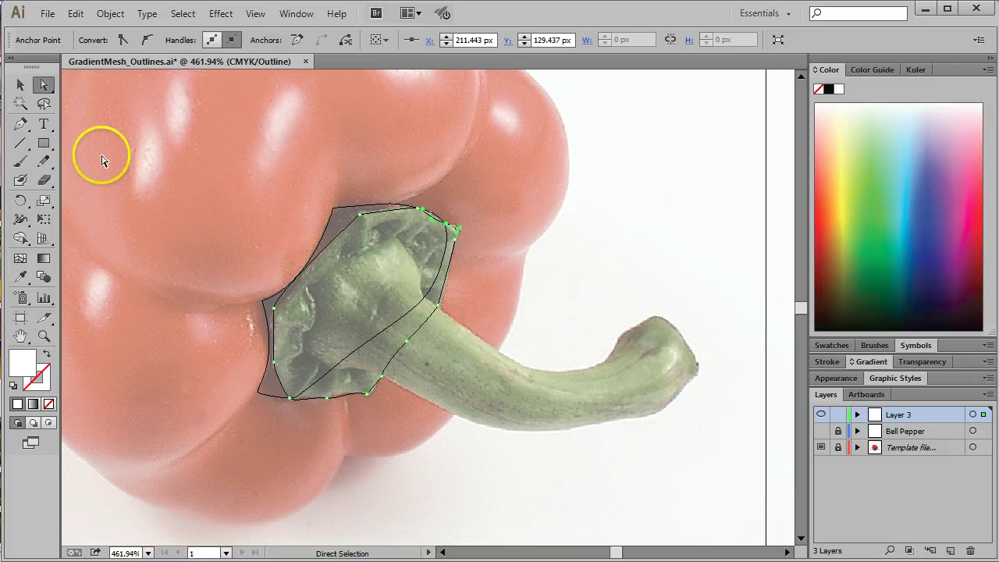
click(20, 84)
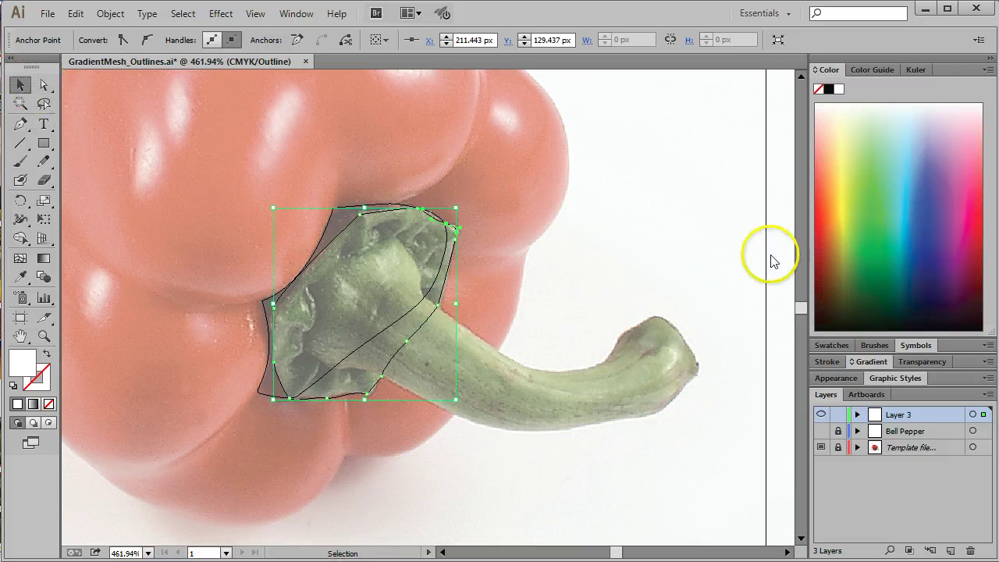
click(664, 223)
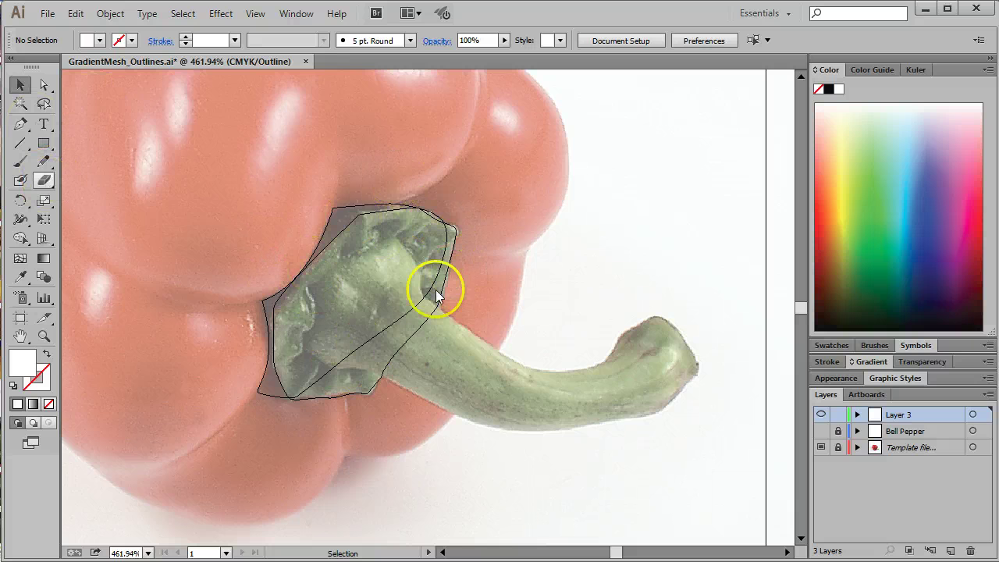
Pen-trace the stem from inside its base, along the lower edge, around the curled tip and back
click(21, 124)
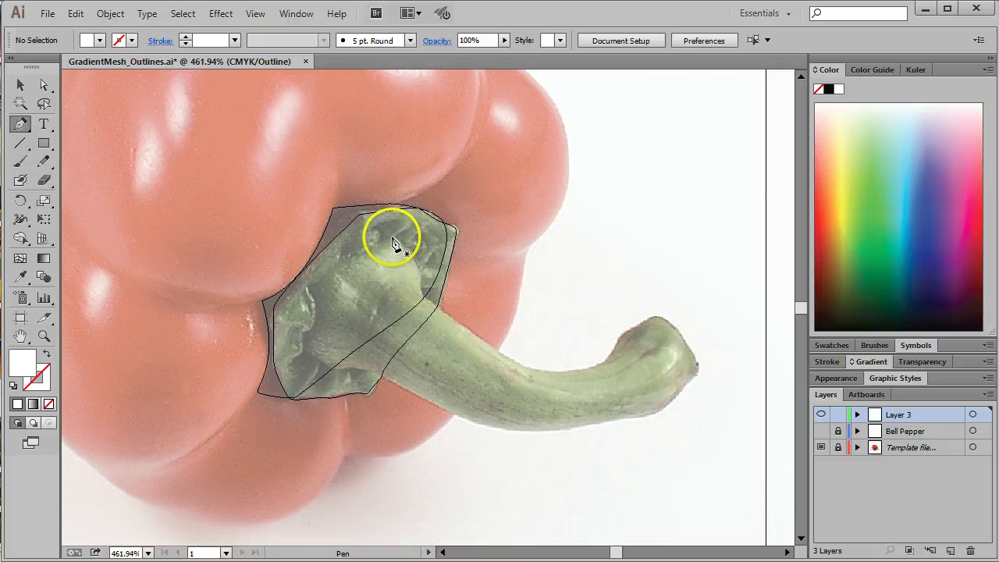
drag(370, 250, 311, 292)
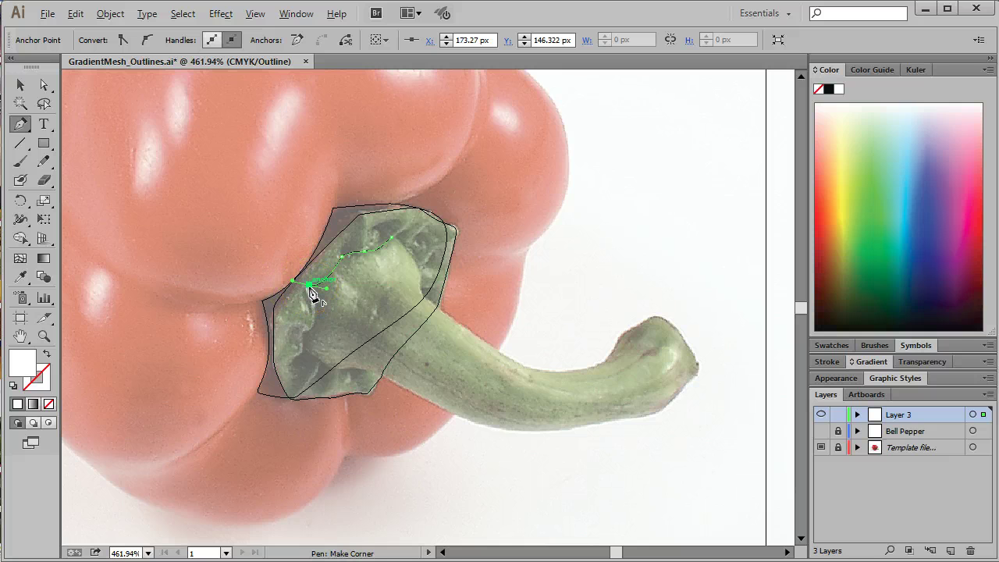
drag(304, 330, 508, 433)
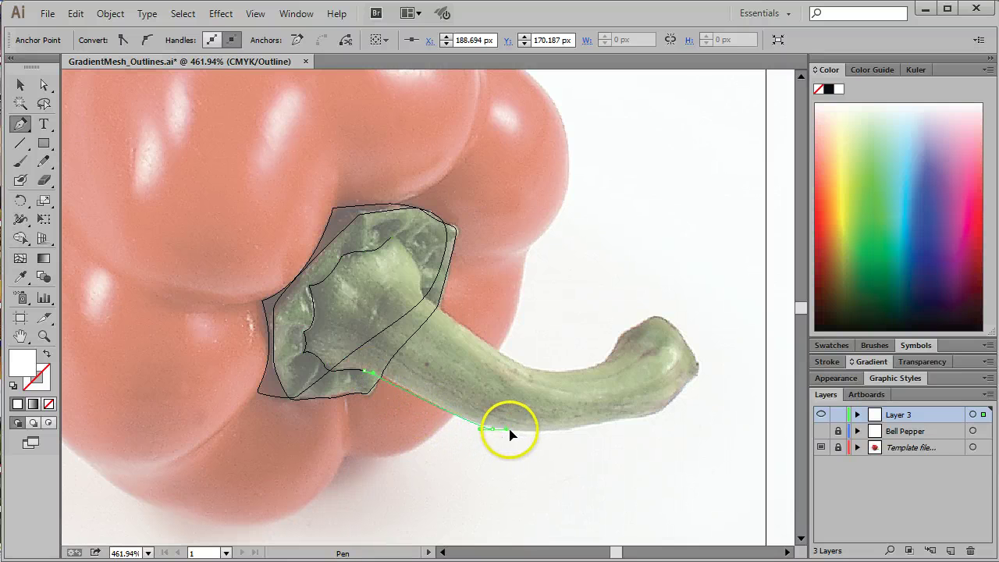
drag(616, 434, 571, 435)
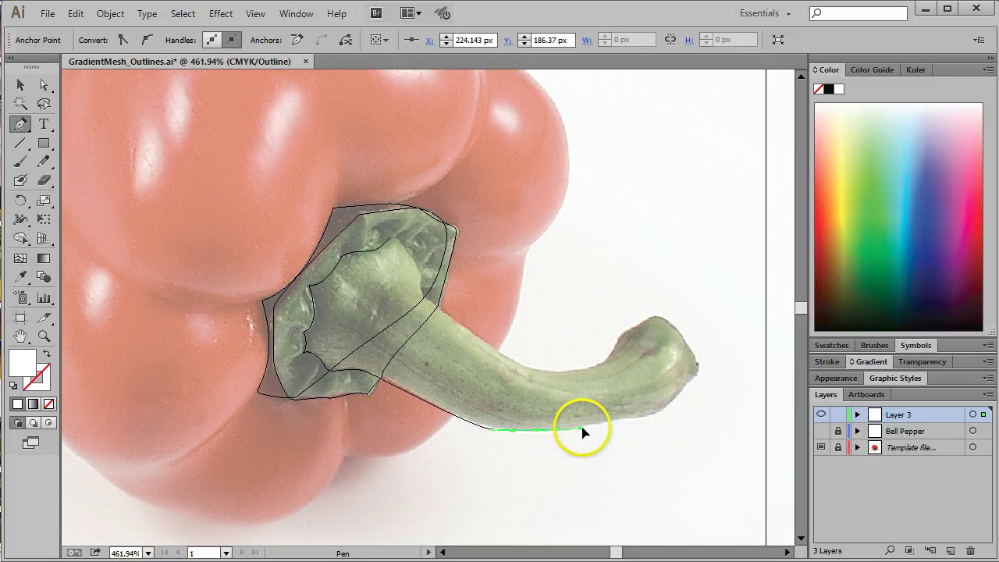
drag(635, 420, 662, 415)
drag(701, 377, 699, 373)
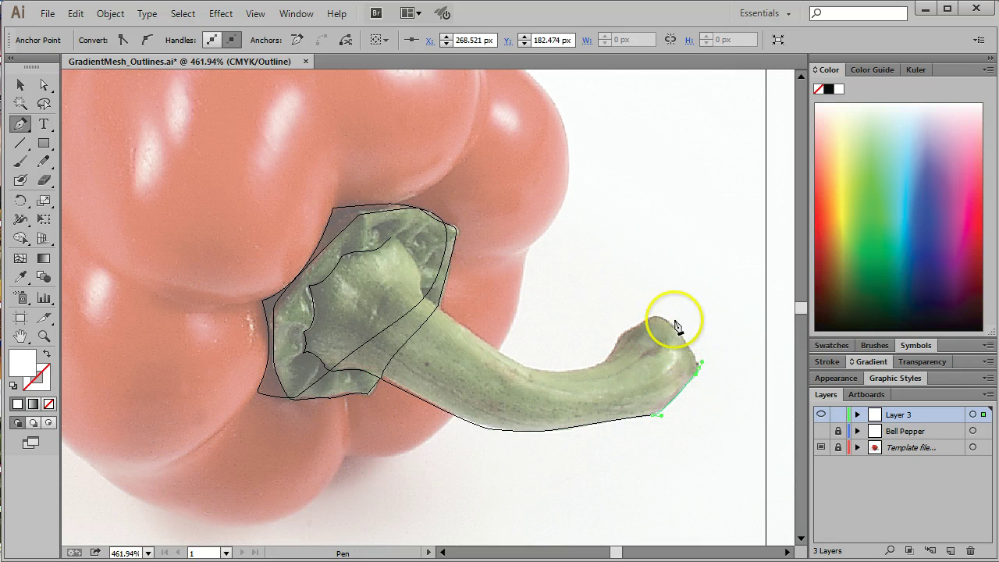
drag(660, 320, 526, 373)
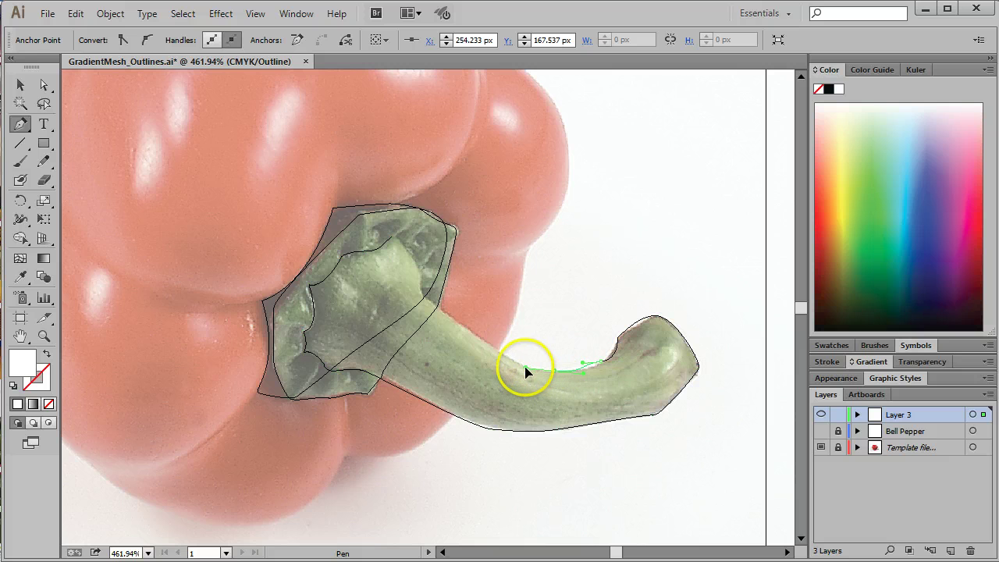
drag(443, 320, 422, 300)
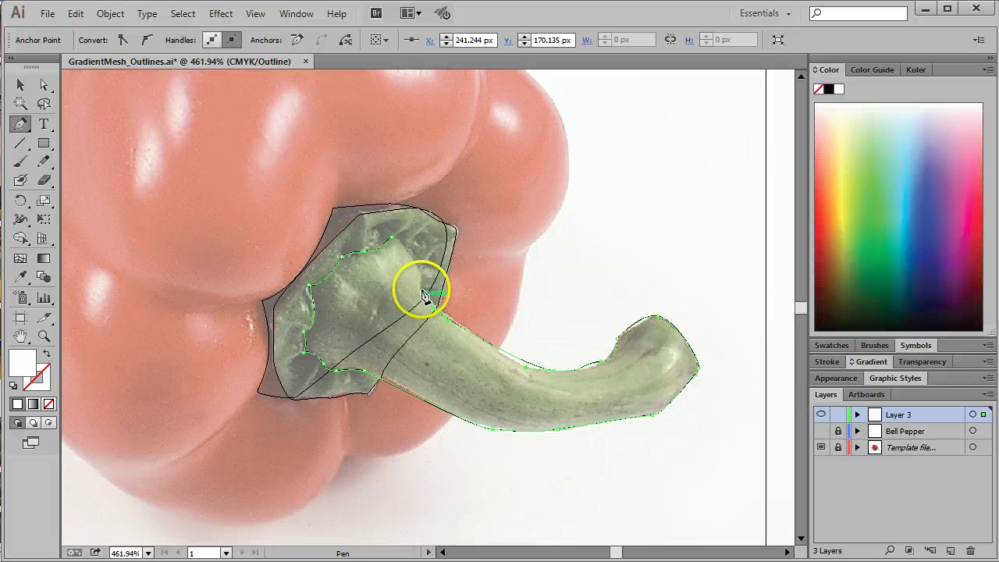
drag(391, 237, 357, 225)
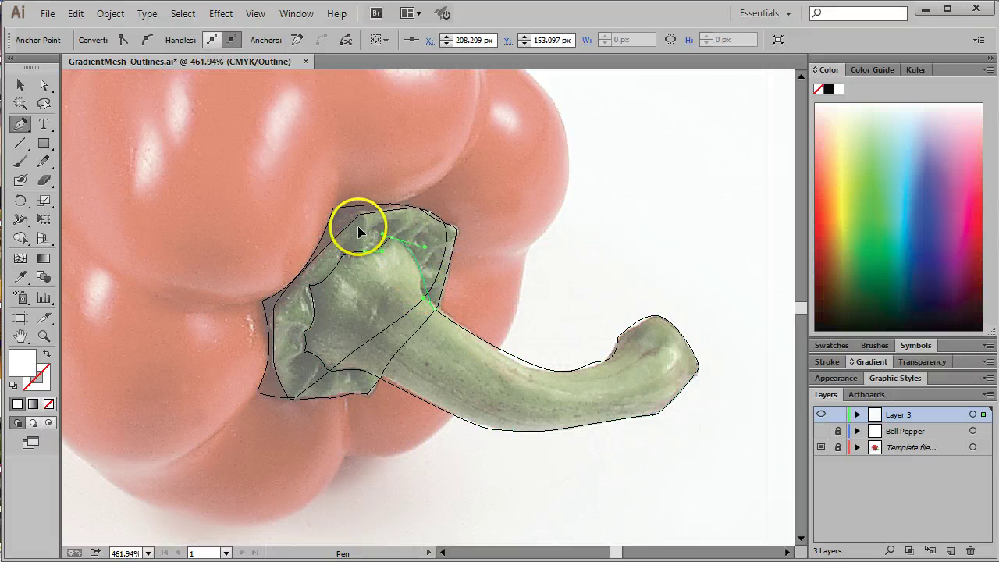
click(359, 225)
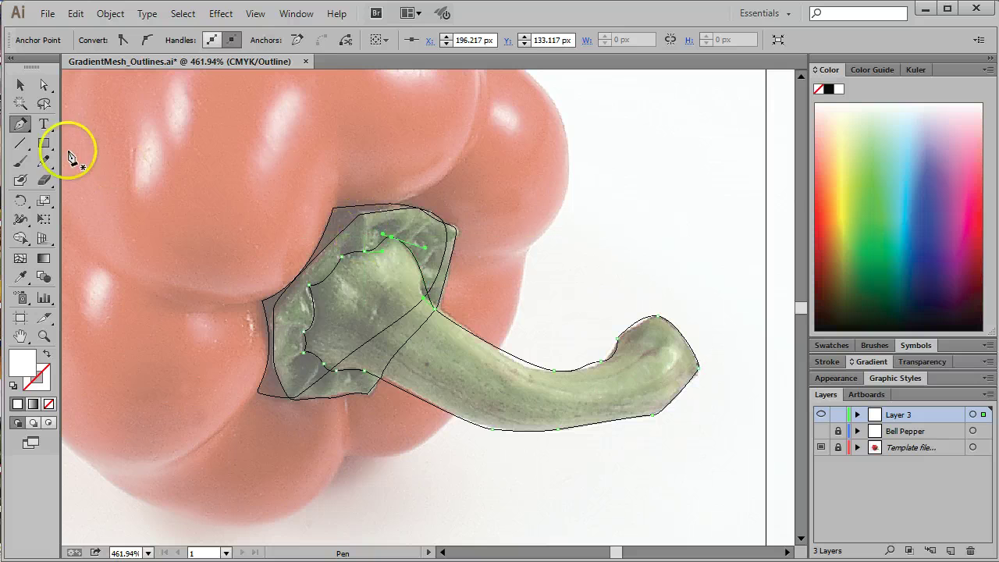
Nudge the base-join point and reposition a point on the stem's upper edge near the tip
click(45, 85)
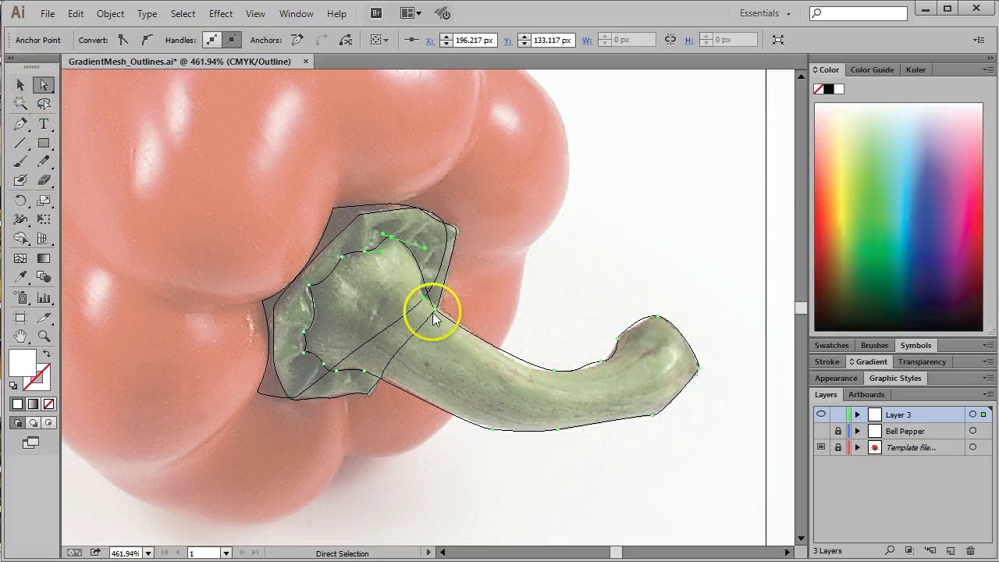
mouse_move(424, 301)
mouse_down()
mouse_move(437, 316)
mouse_move(425, 301)
mouse_up()
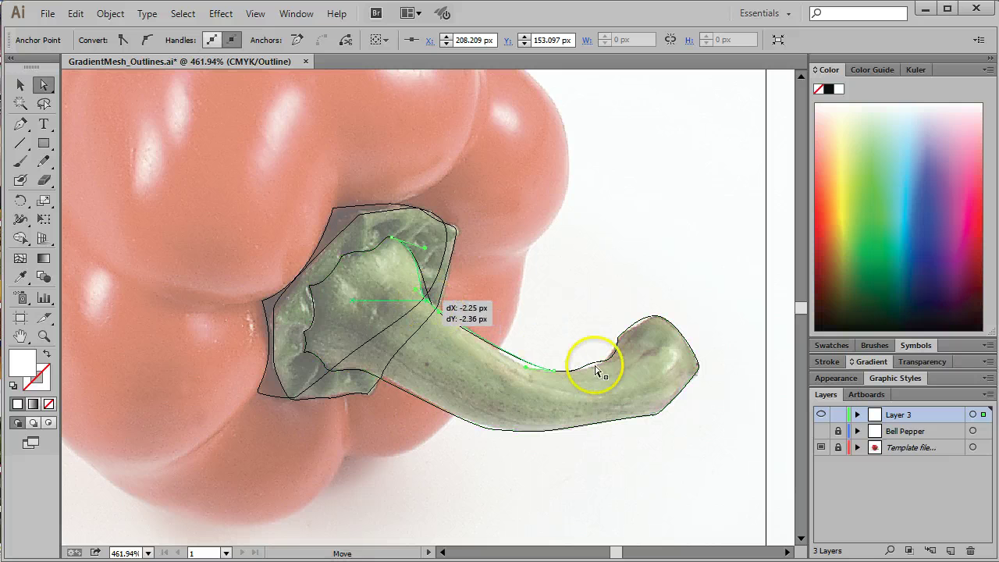
click(555, 375)
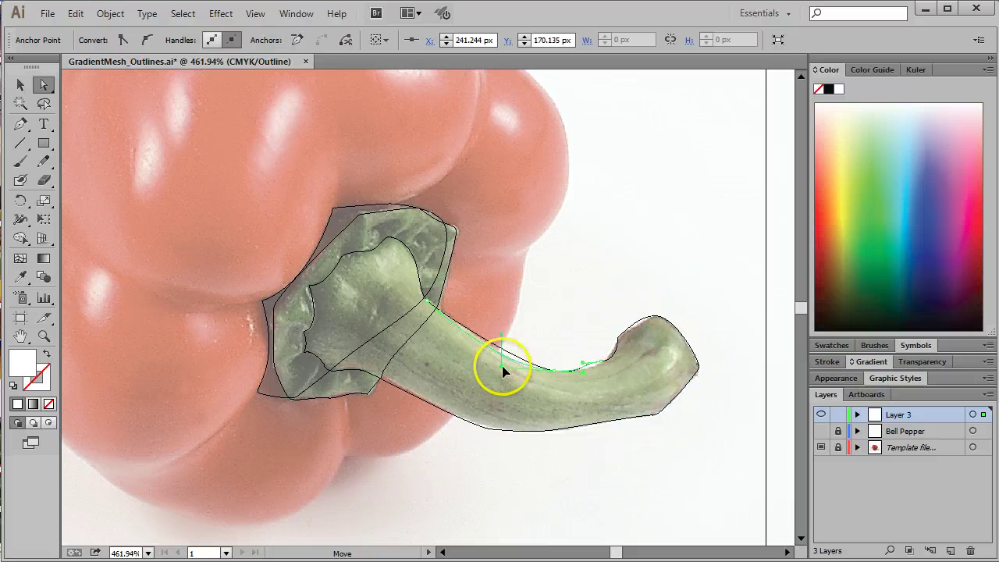
click(508, 358)
drag(599, 357, 590, 374)
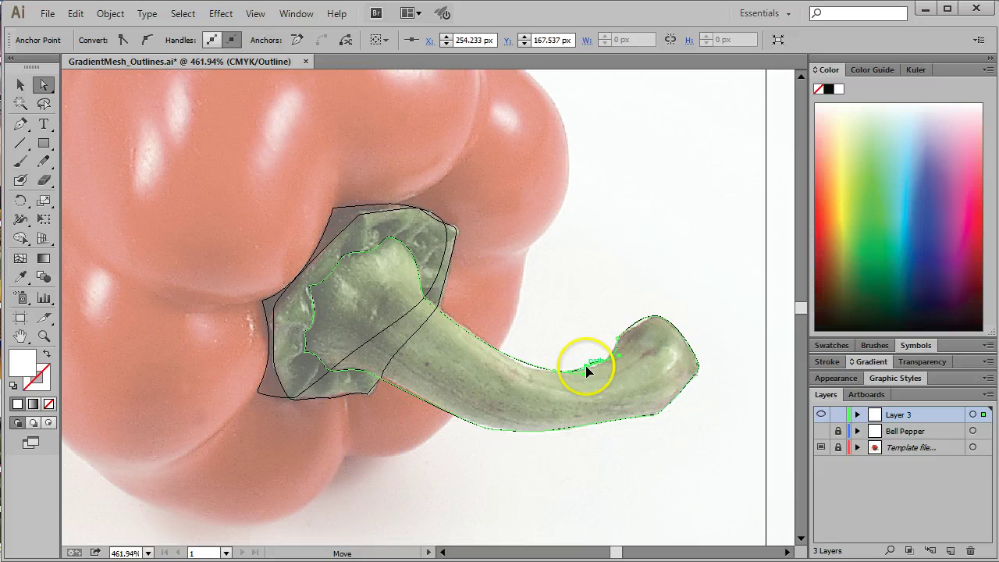
click(587, 371)
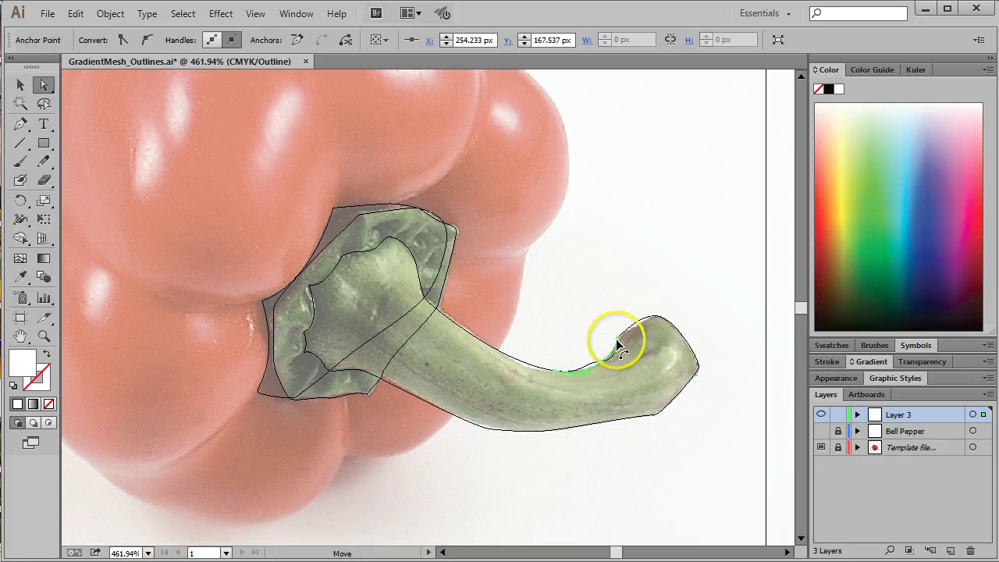
click(658, 319)
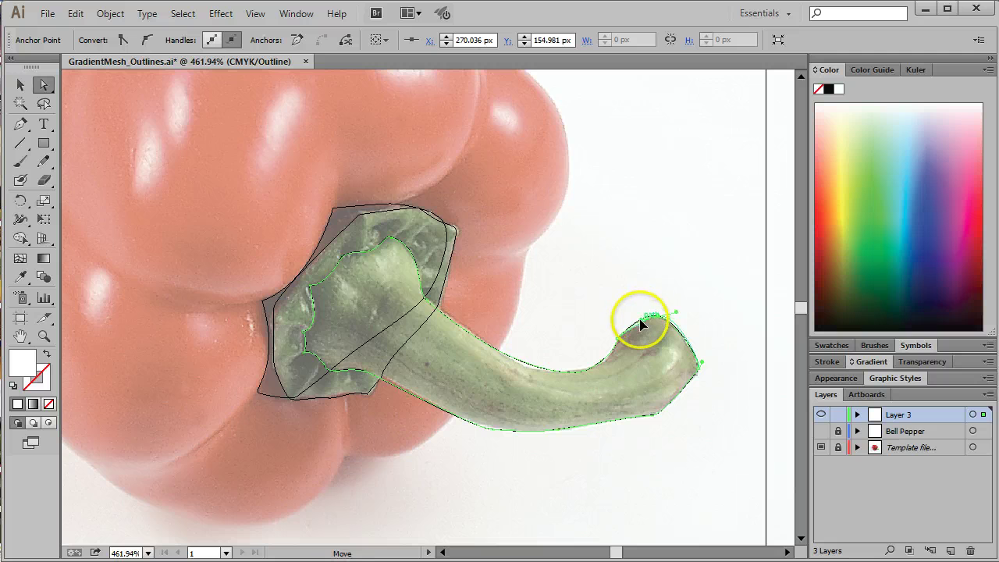
click(686, 334)
click(694, 329)
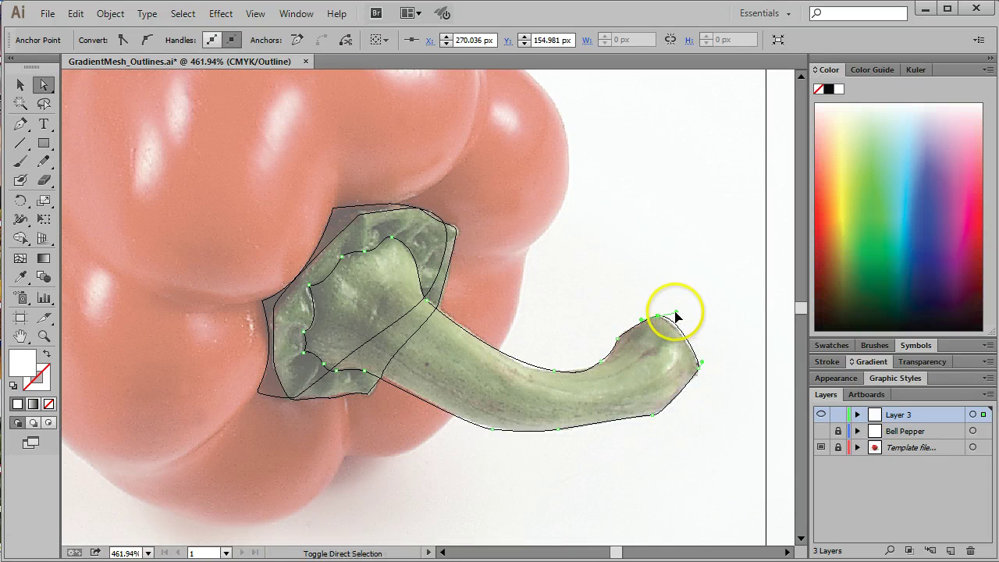
key(shift+v)
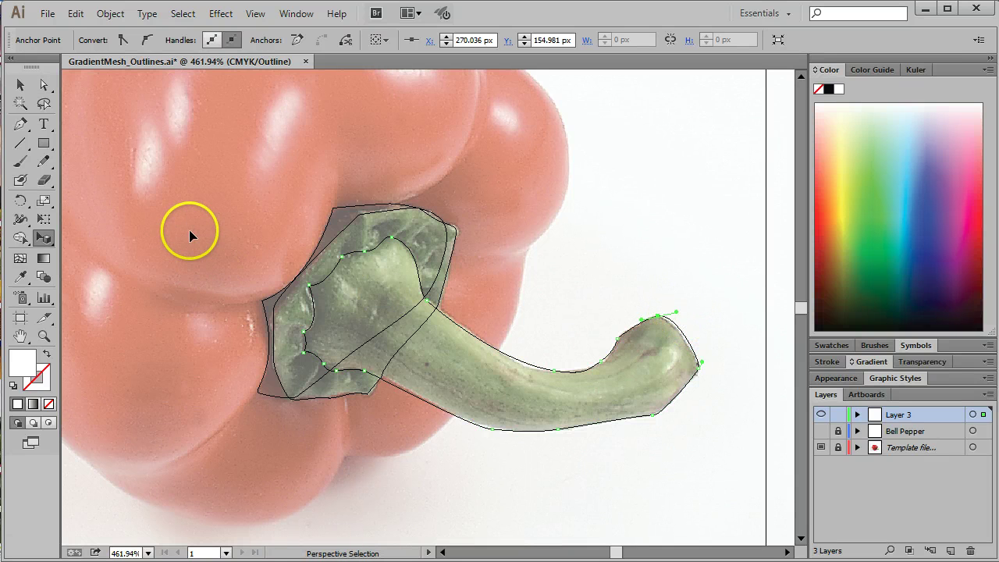
Reshape the stem tip's curve with the Anchor Point tool
click(20, 125)
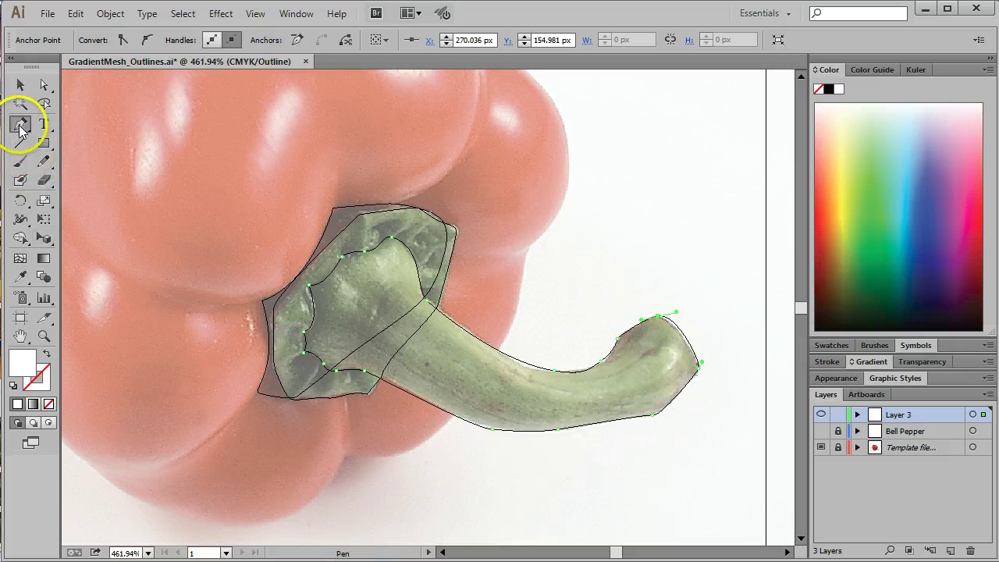
drag(20, 125, 134, 179)
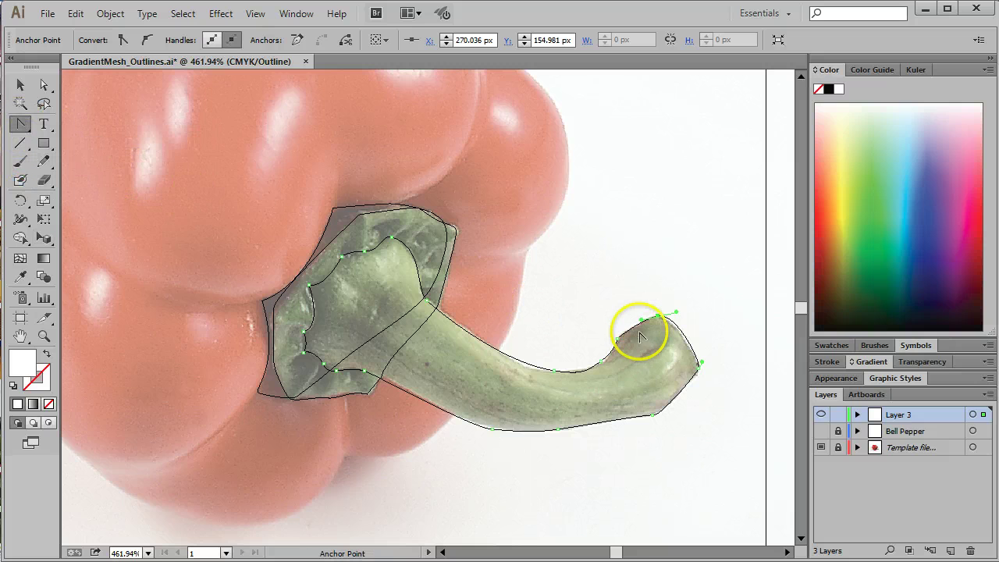
drag(678, 317, 680, 328)
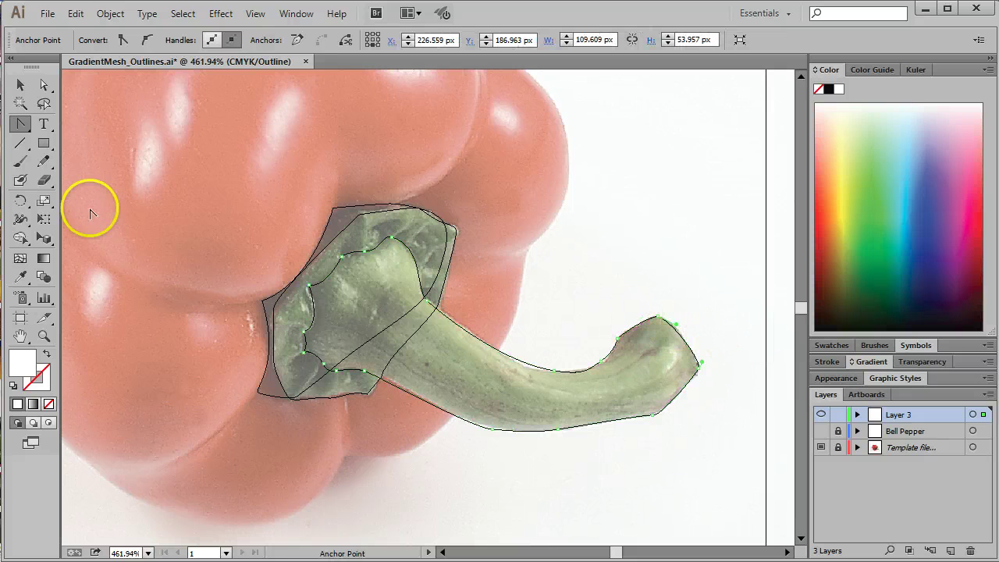
click(20, 84)
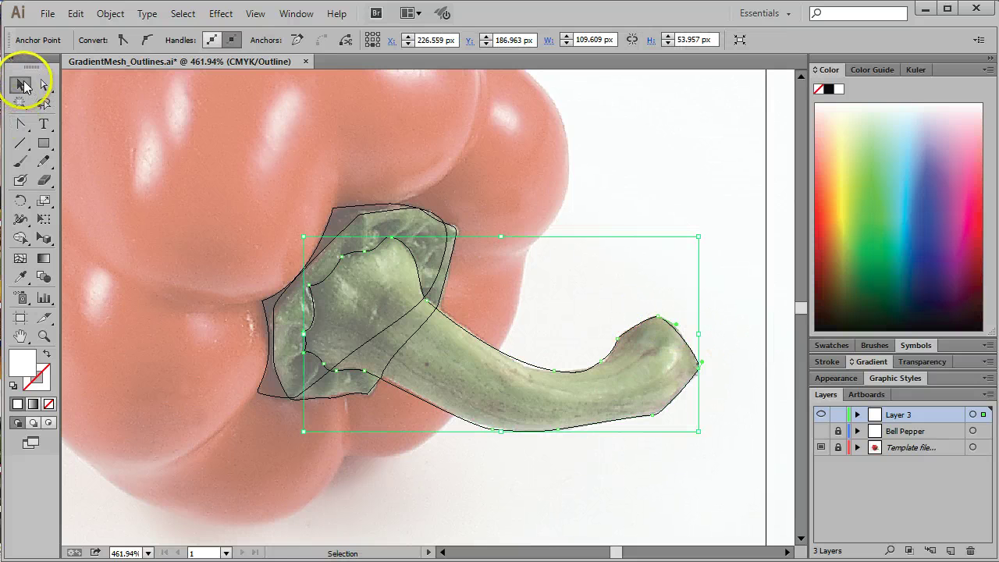
Deselect the stem outline and rename Layer 3 to Stem
click(618, 178)
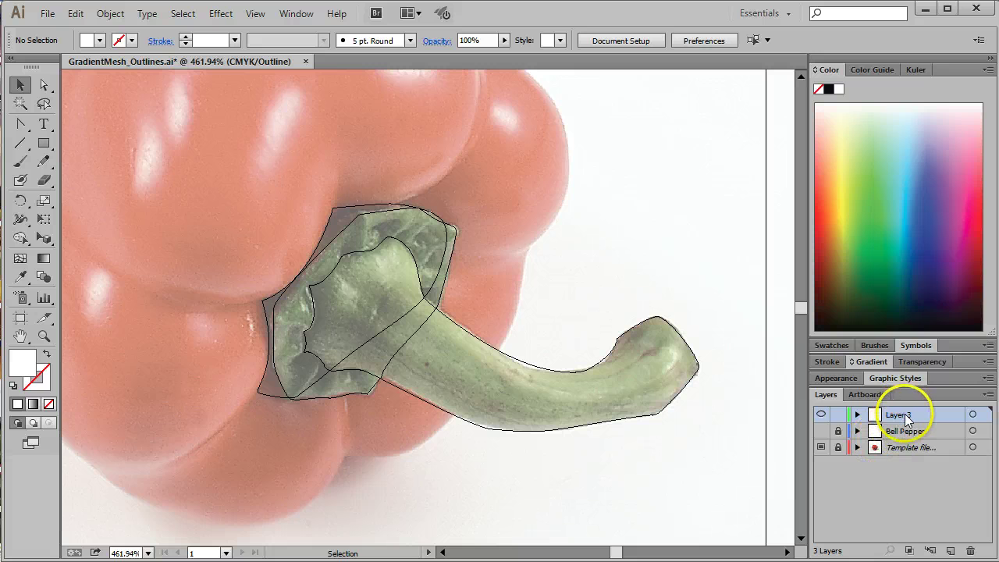
double_click(900, 414)
text(Stem)
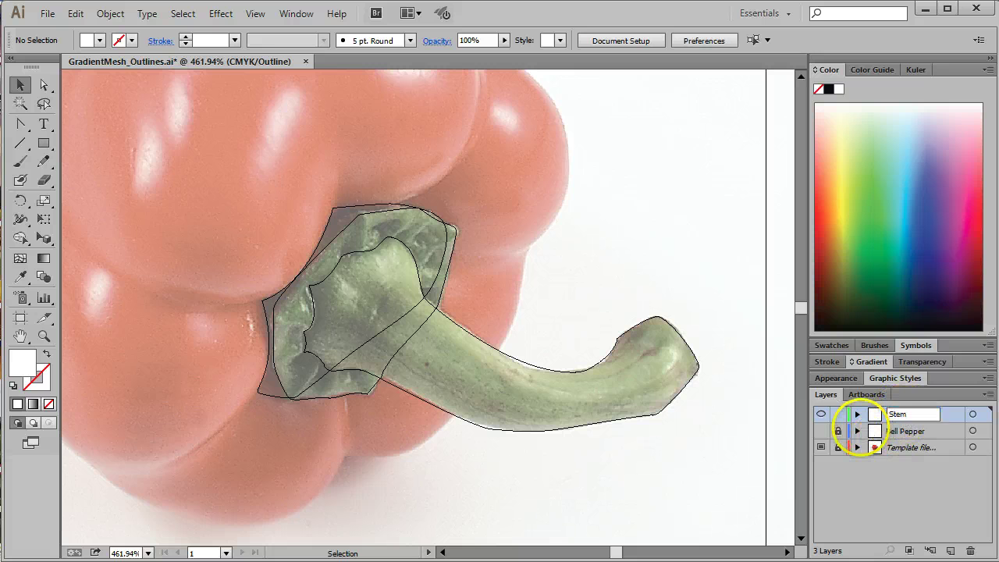
key(Return)
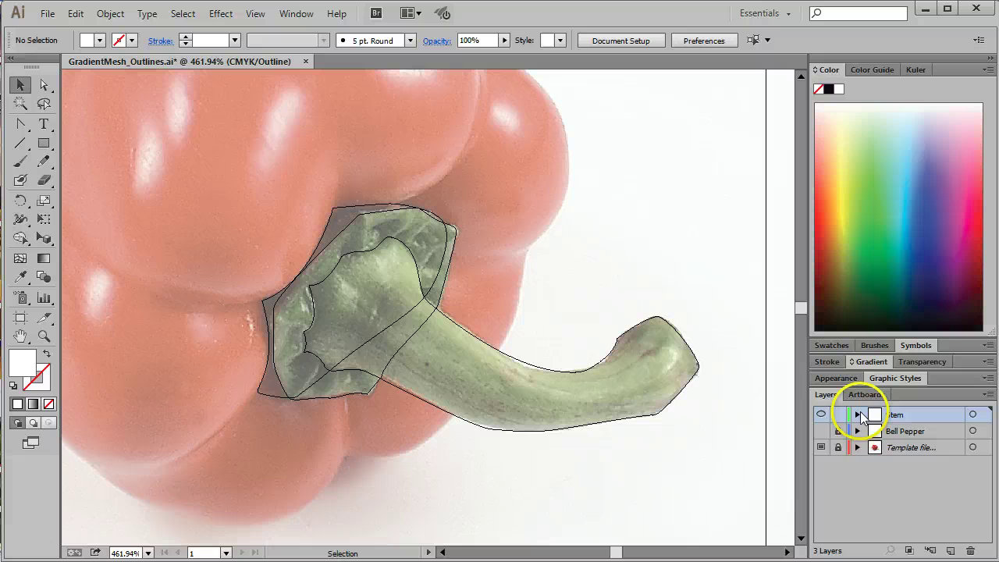
Expand the Stem layer and name its third path Shadow
click(857, 414)
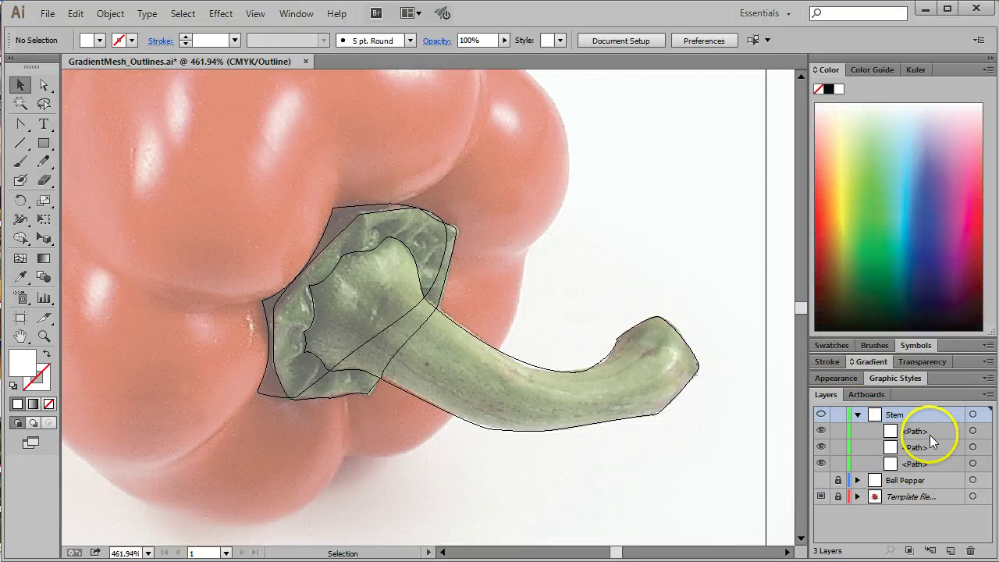
click(914, 463)
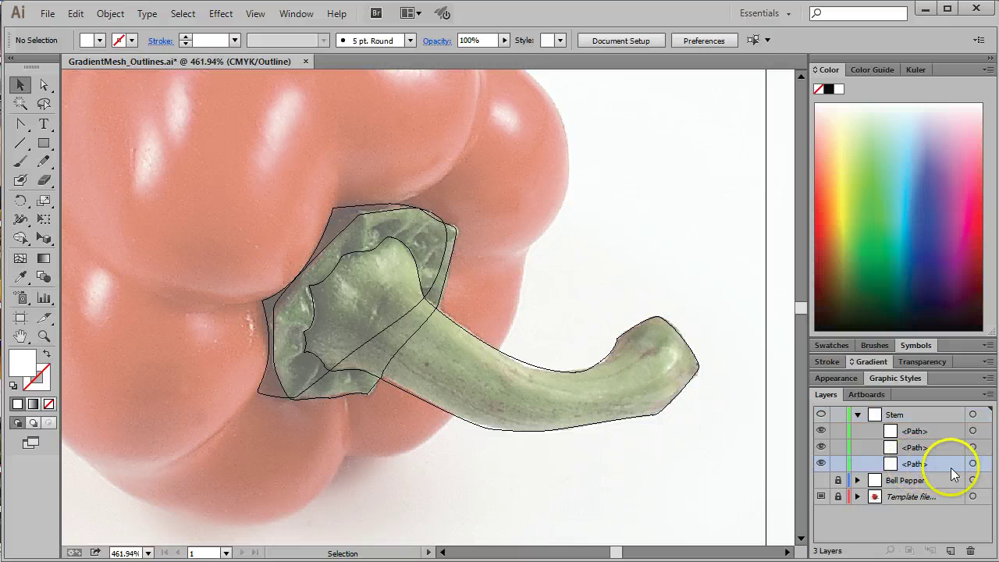
click(973, 463)
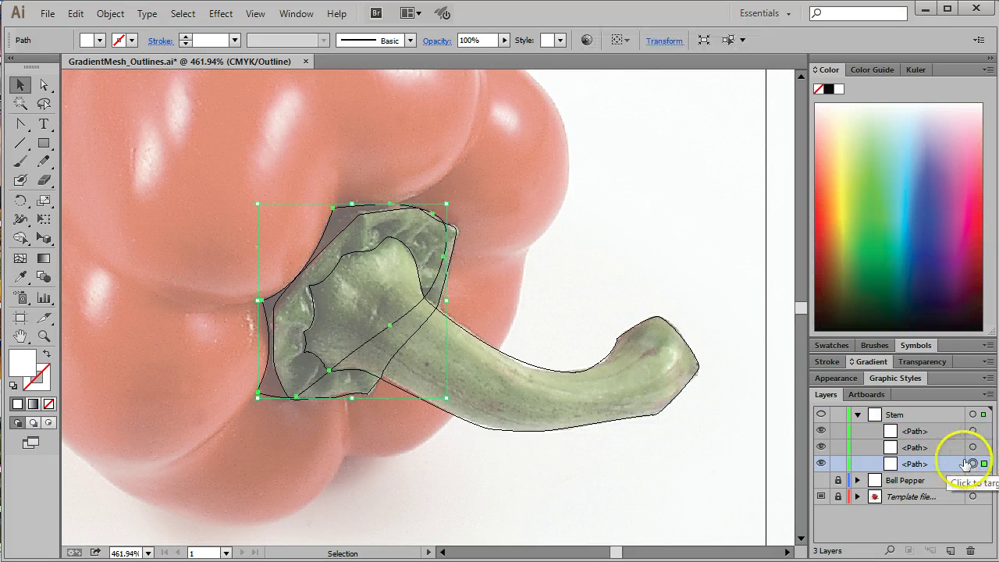
double_click(916, 464)
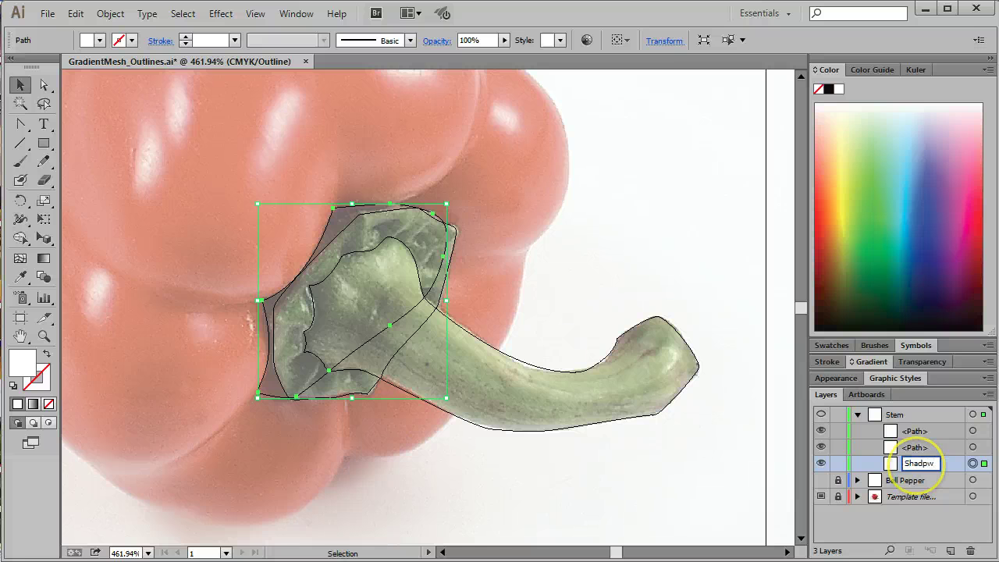
text(Shadow)
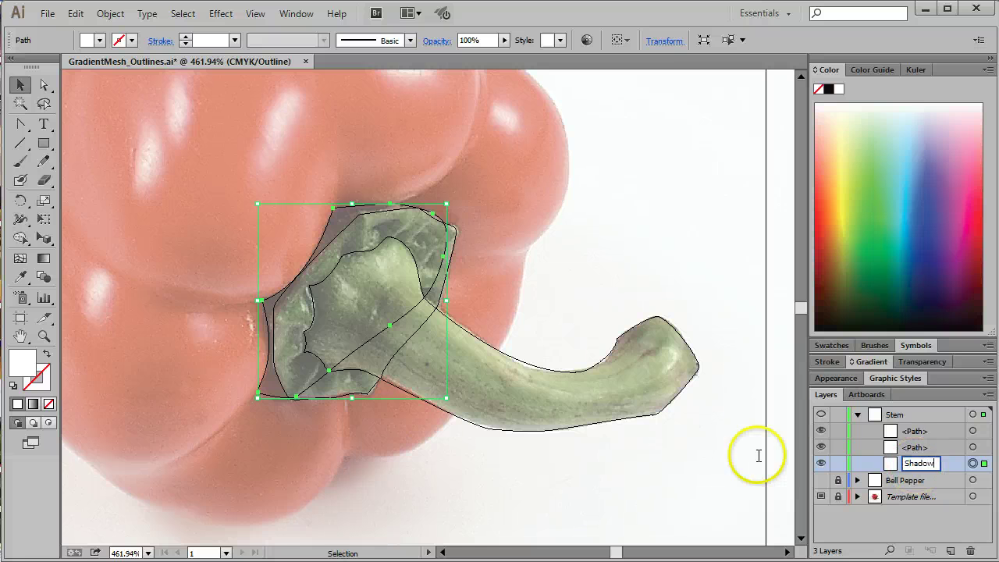
click(972, 448)
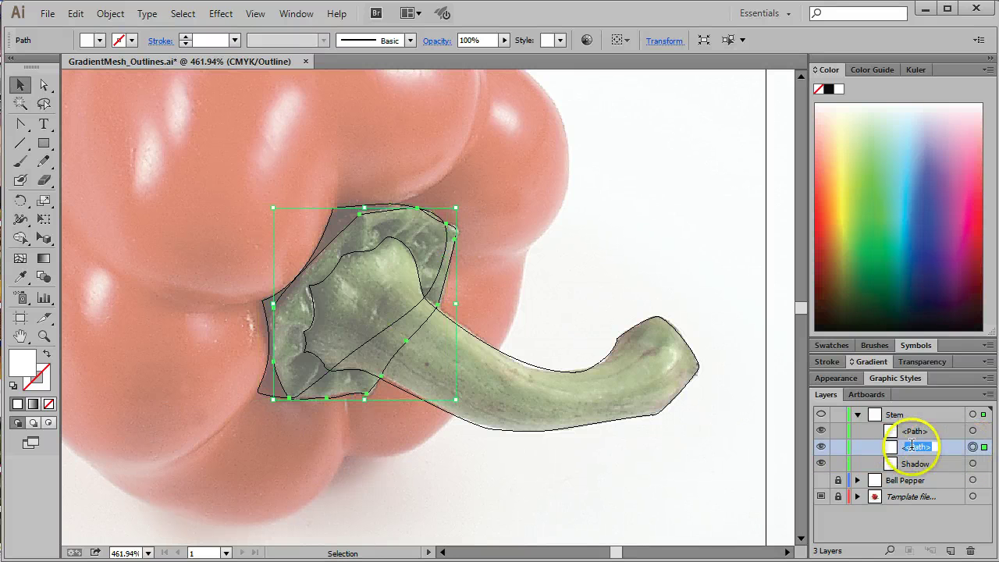
Name the remaining two paths Base and Stem, then collapse the layer
click(911, 446)
text(Base)
key(Return)
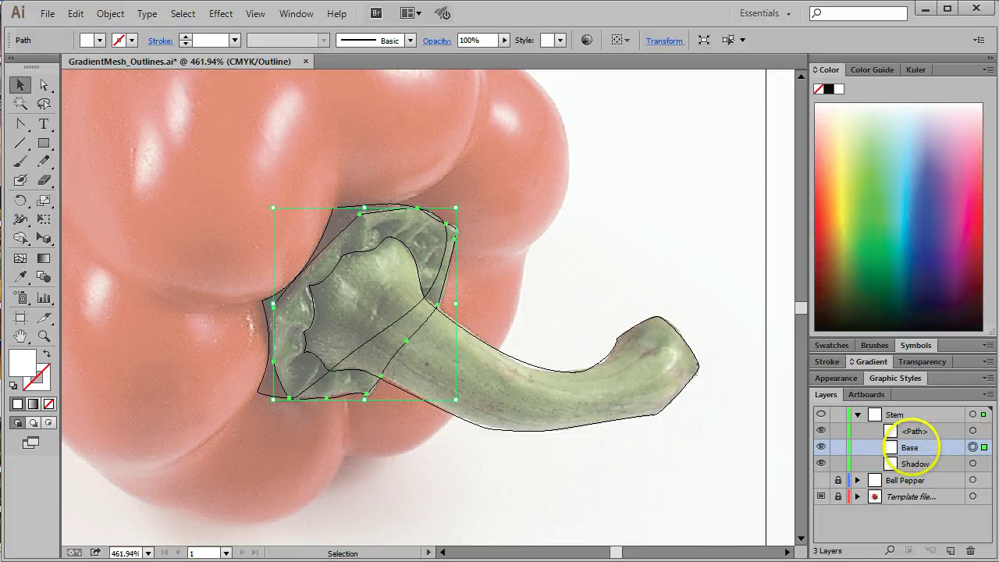
click(925, 434)
double_click(923, 437)
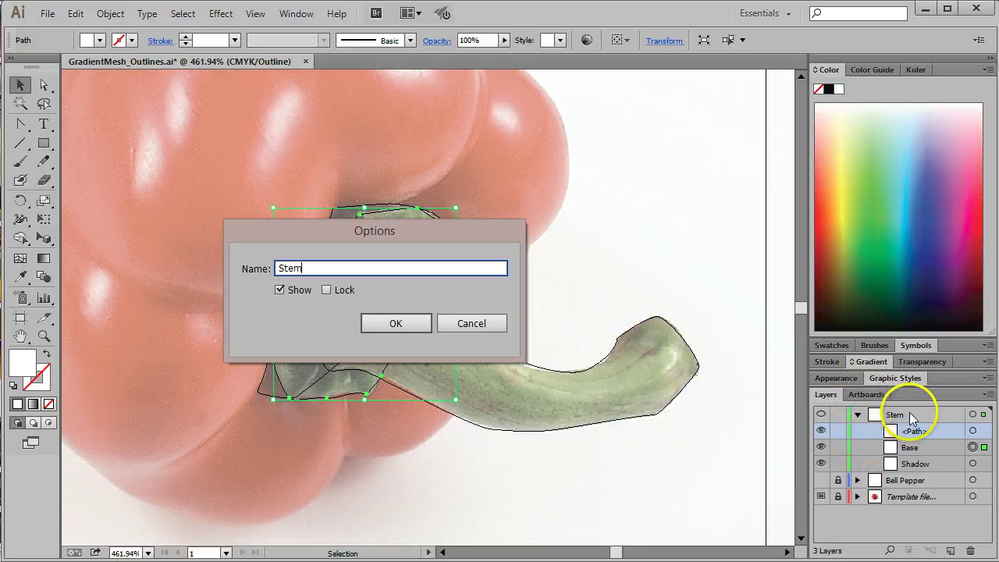
click(409, 329)
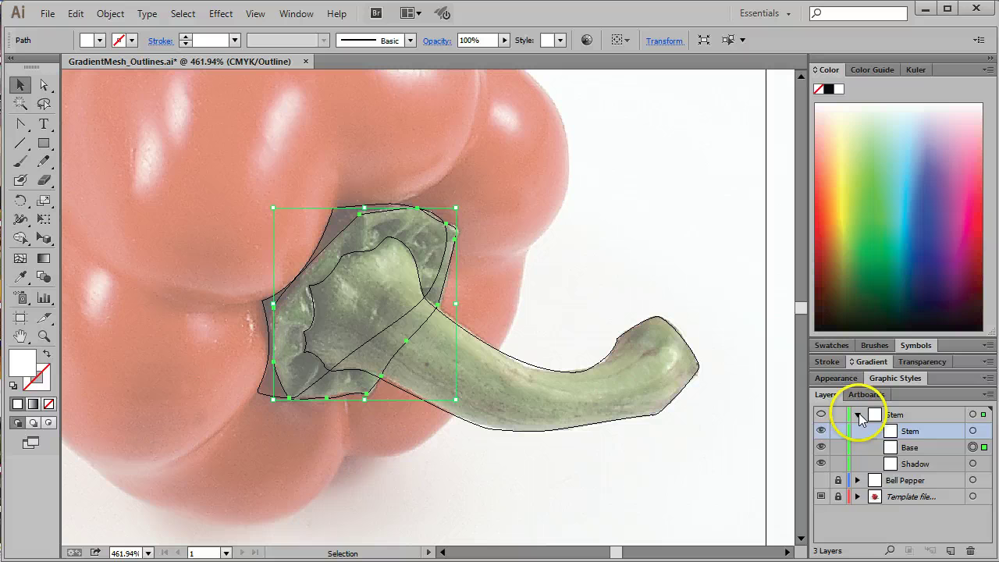
click(857, 415)
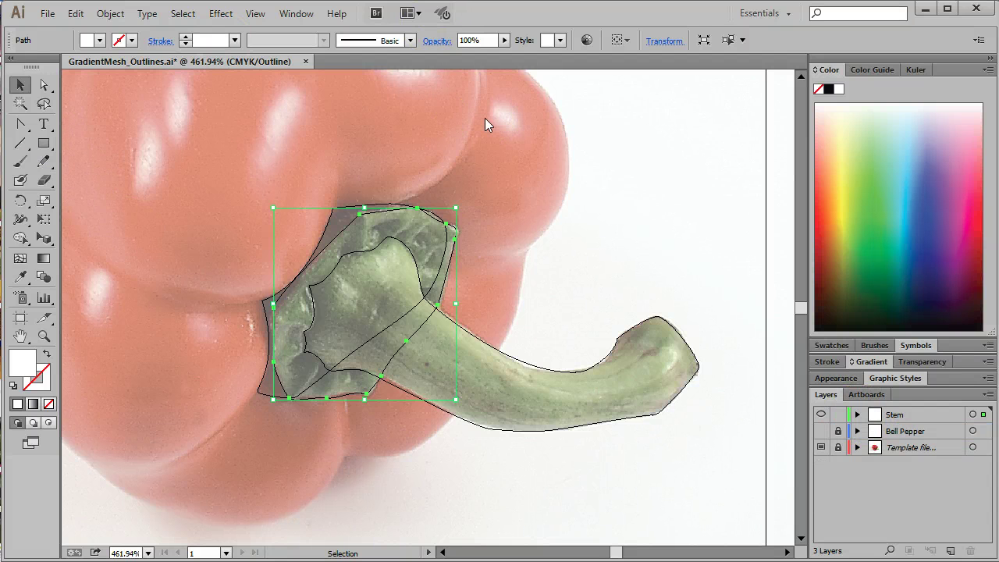
Fit the artboard, show the Bell Pepper layer again, and switch to Preview view
key(a)
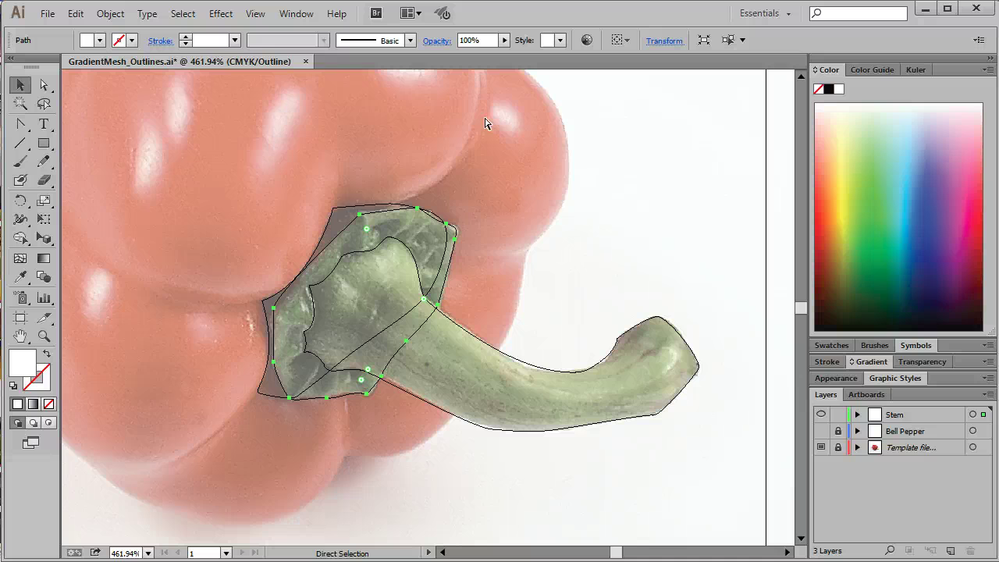
key(ctrl+0)
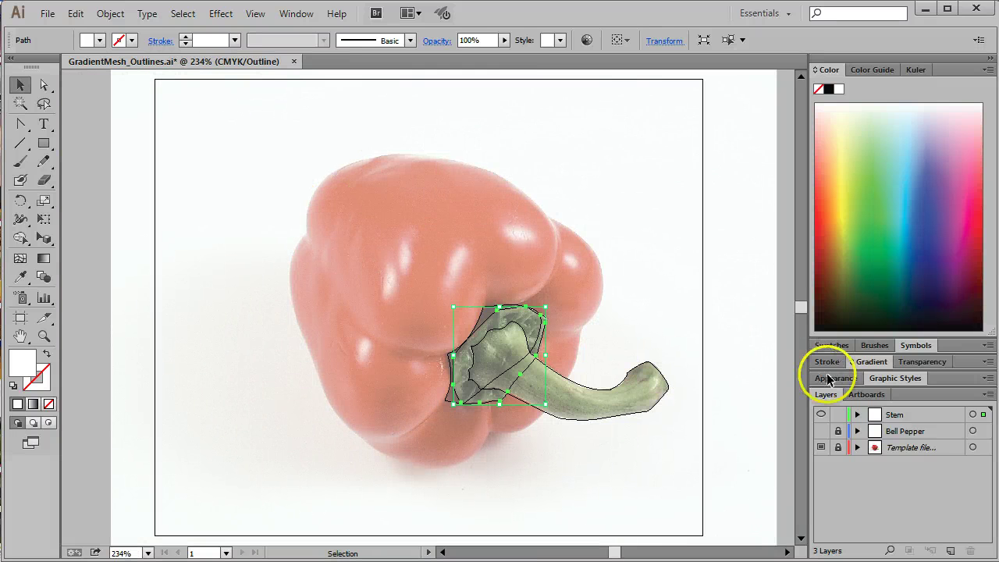
click(821, 431)
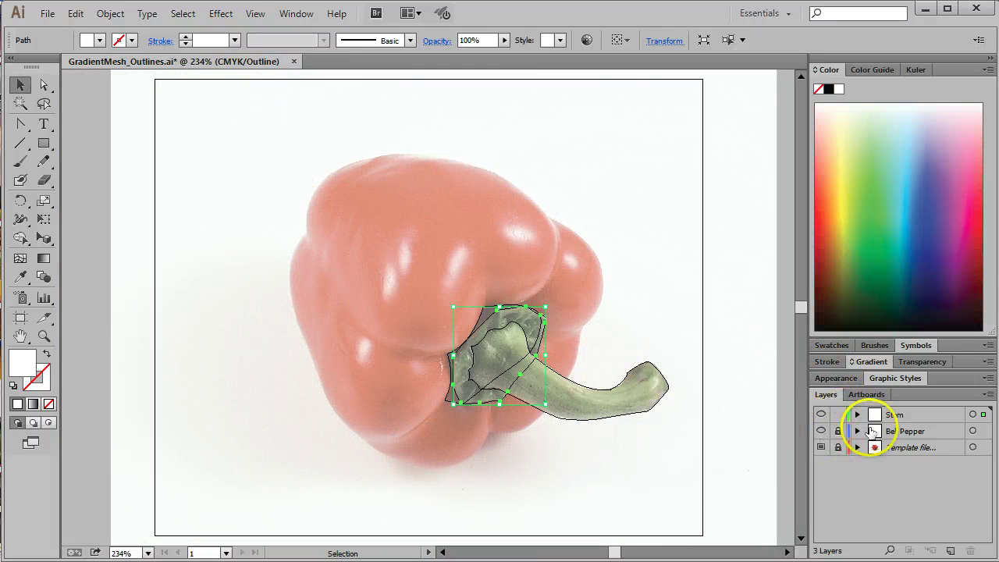
click(255, 14)
click(280, 32)
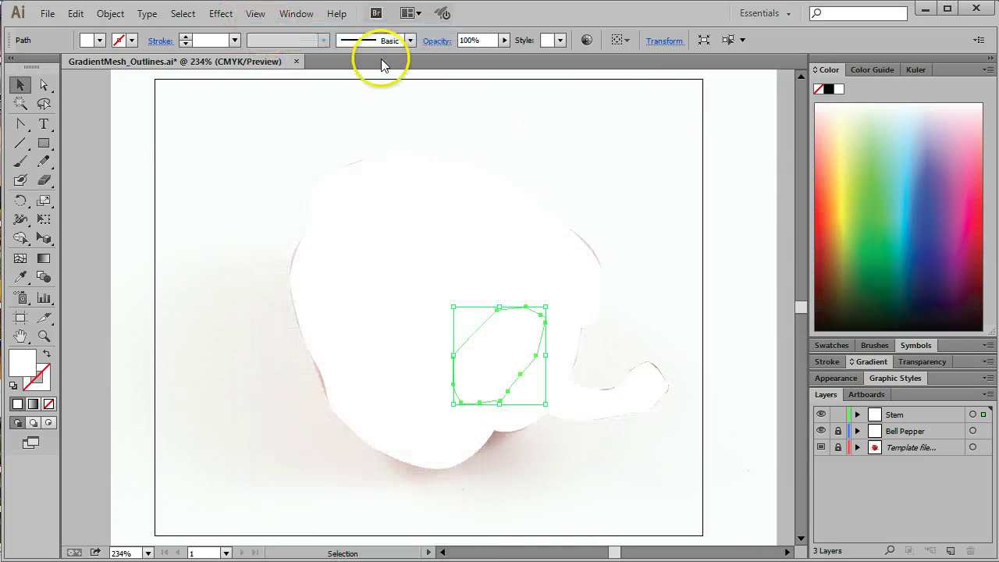
Lock the Stem layer and switch the artwork back to Outline view
click(736, 455)
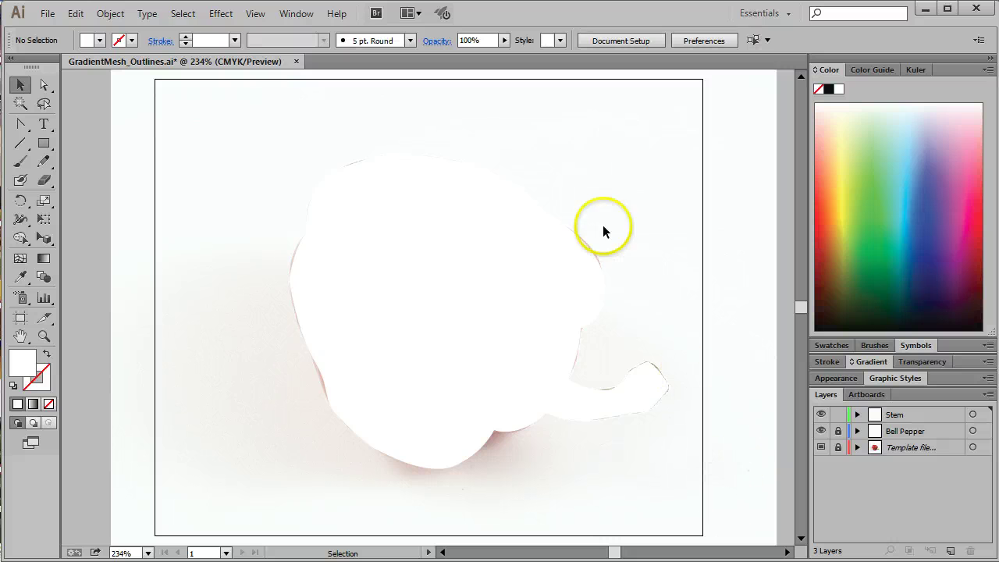
click(839, 416)
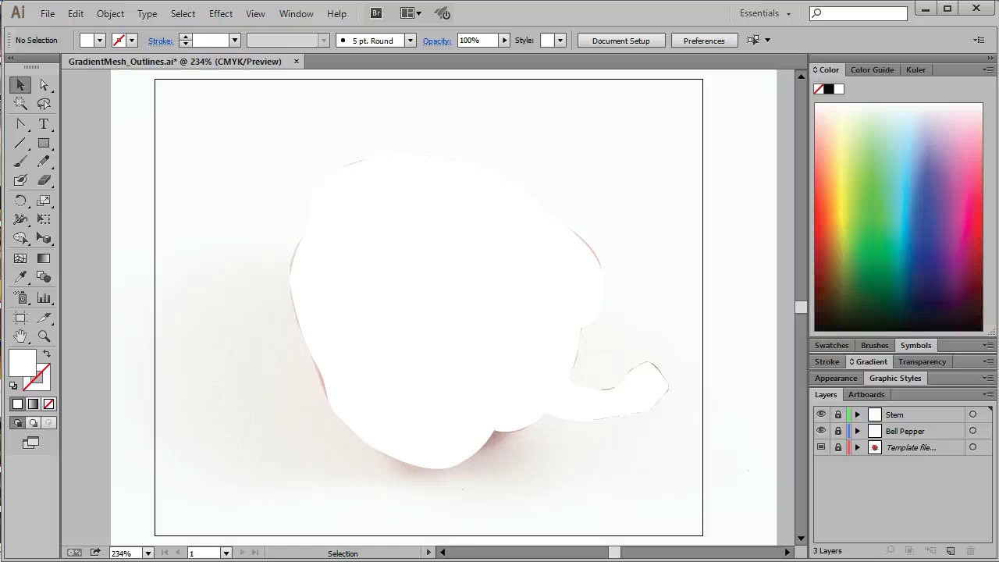
click(255, 14)
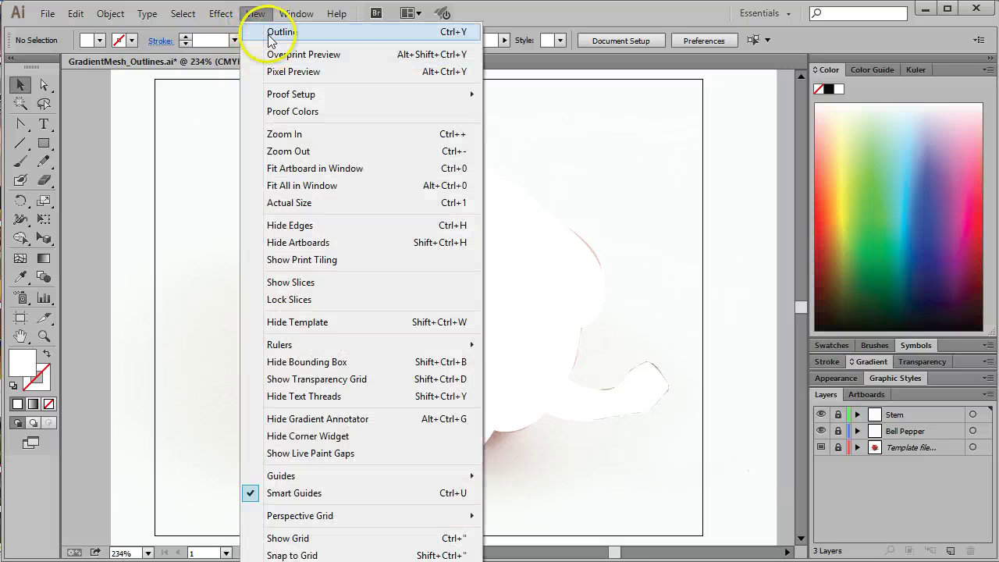
click(270, 33)
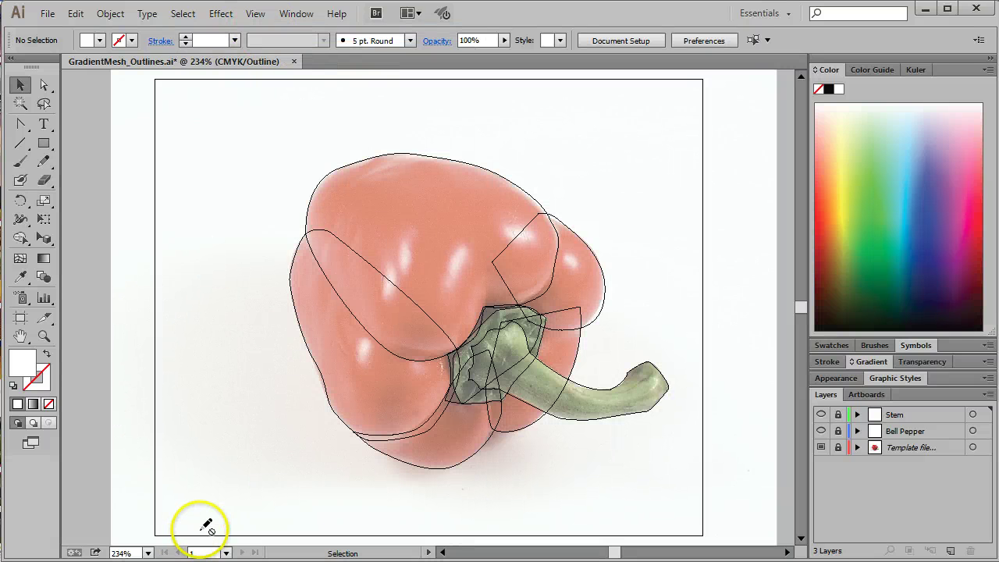